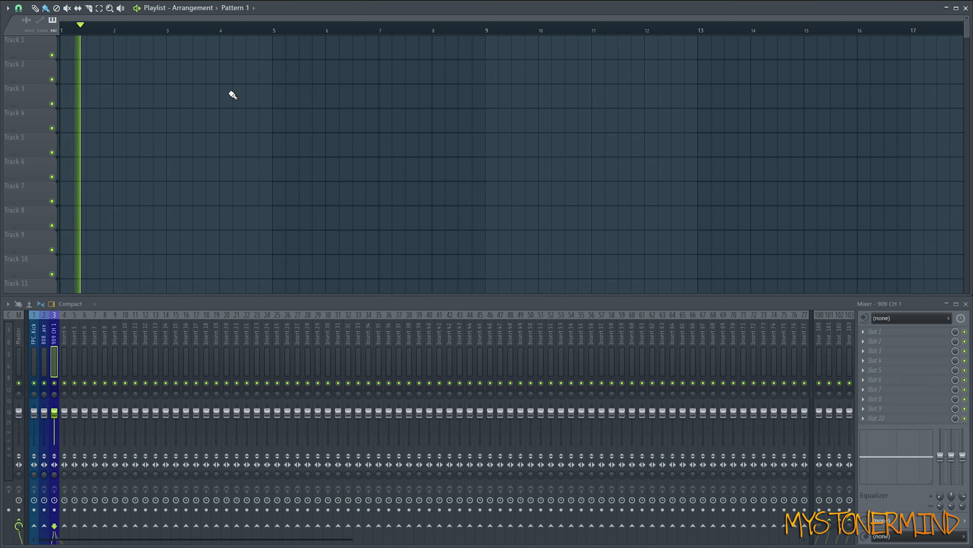
Play back Pattern 1 in pattern mode, and clear all the steps from the 808 Snare channel.
{"action": "key", "text": "space"}
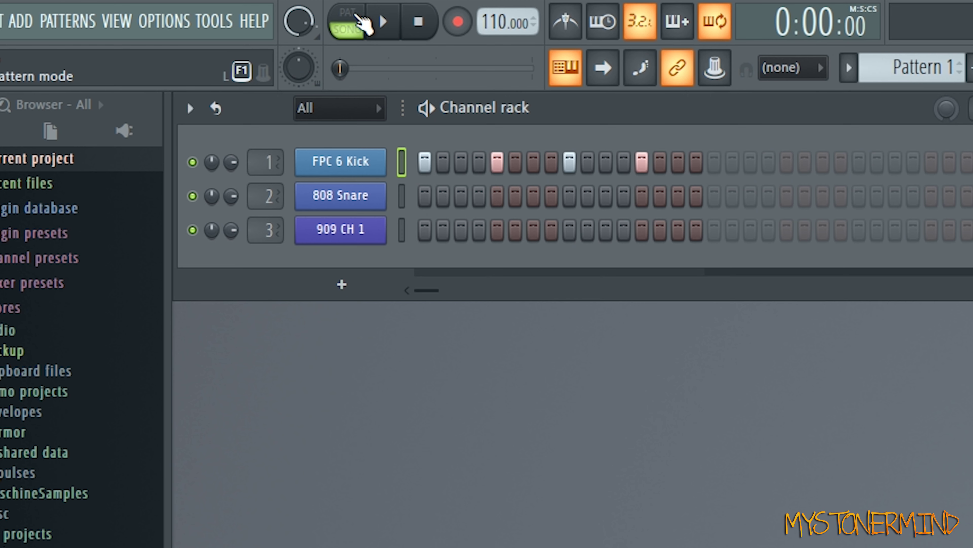
{"action": "left_click", "coordinate": [184, 10]}
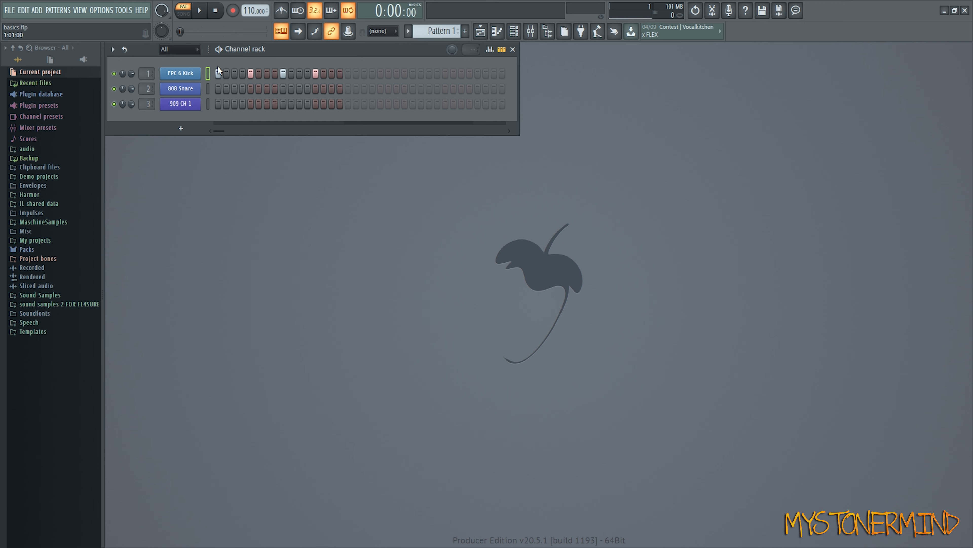
{"action": "left_click", "coordinate": [199, 11]}
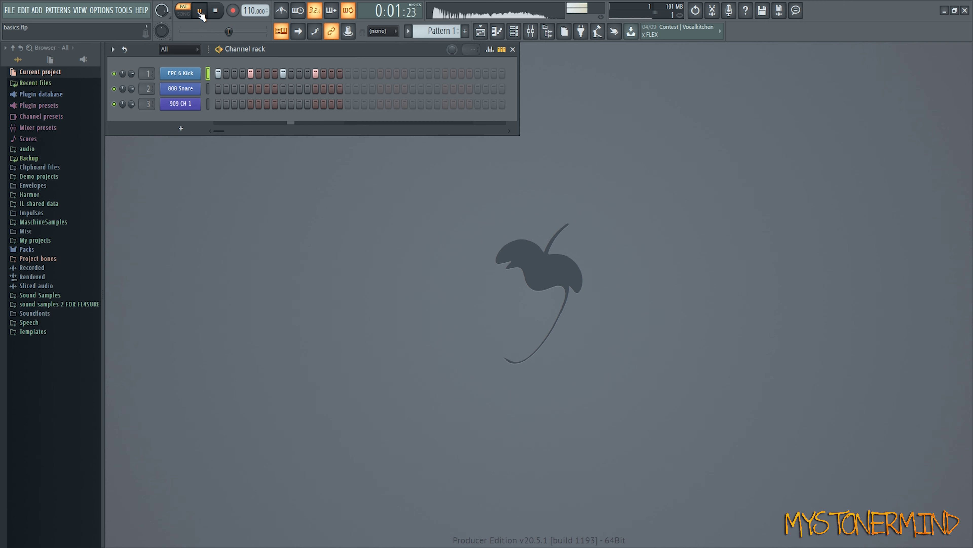
{"action": "key", "text": "space"}
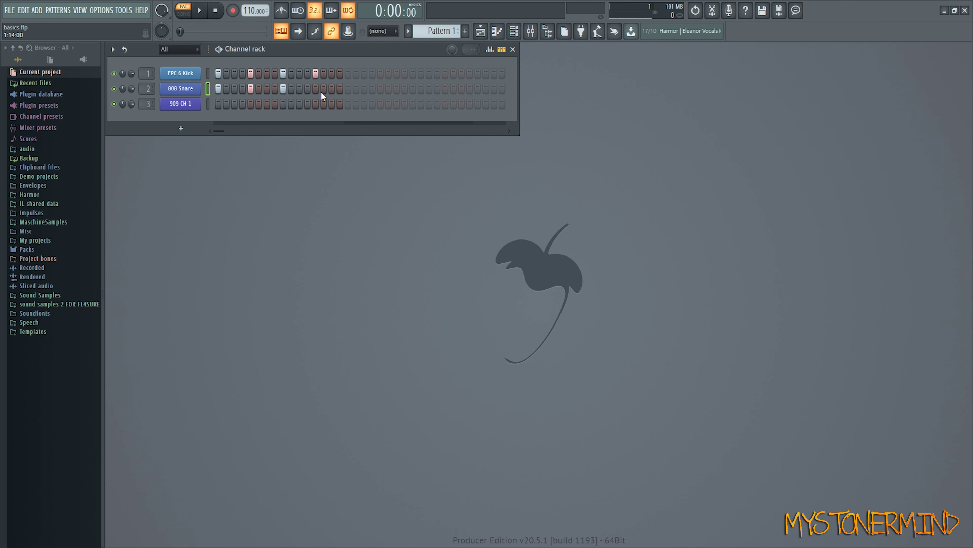
{"action": "left_click_drag", "start_coordinate": [320, 88], "coordinate": [208, 88]}
{"action": "right_click", "coordinate": [183, 74]}
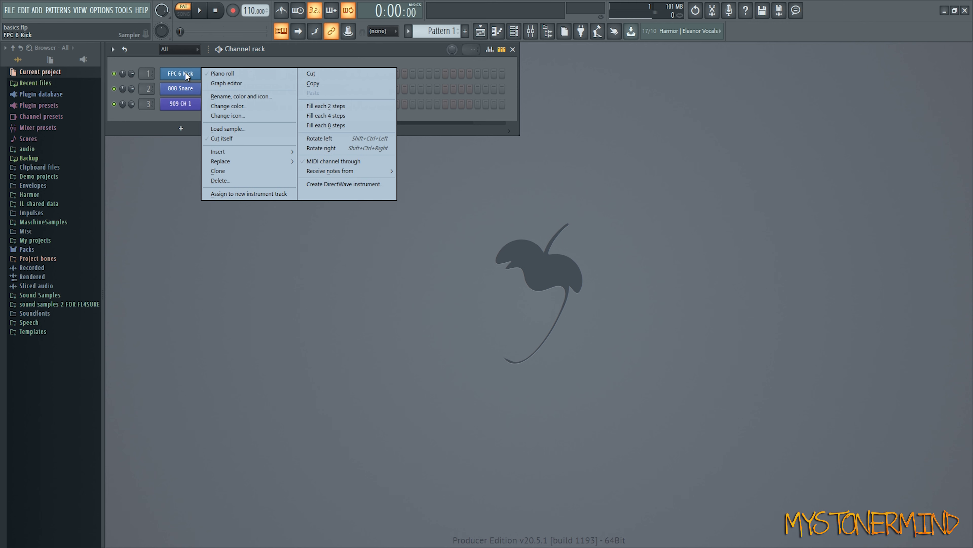
{"action": "left_click", "coordinate": [236, 95]}
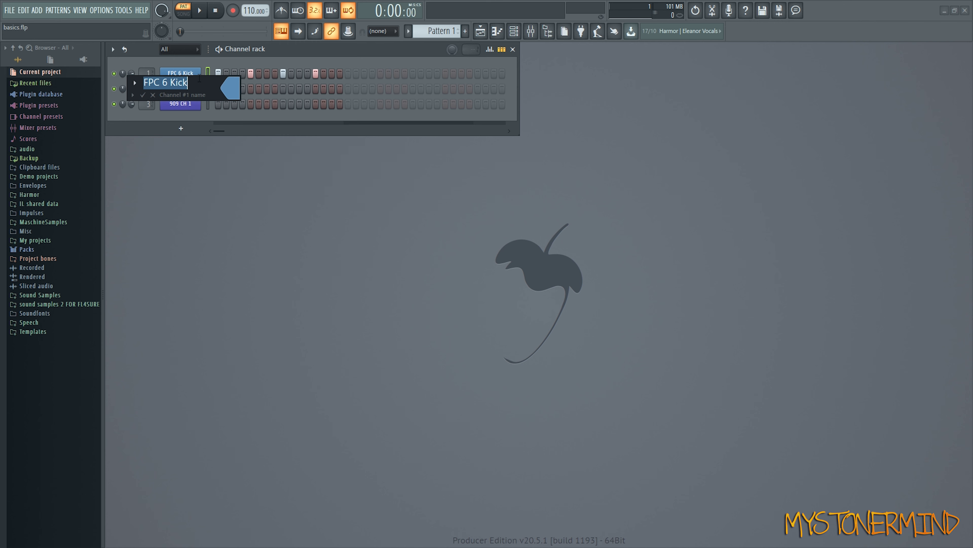
{"action": "key", "text": "Return"}
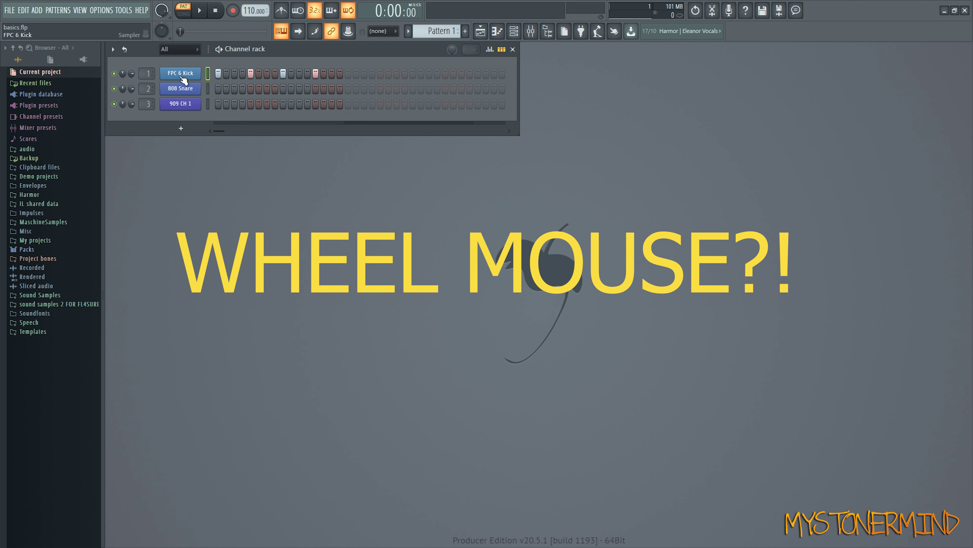
{"action": "middle_click", "coordinate": [184, 79]}
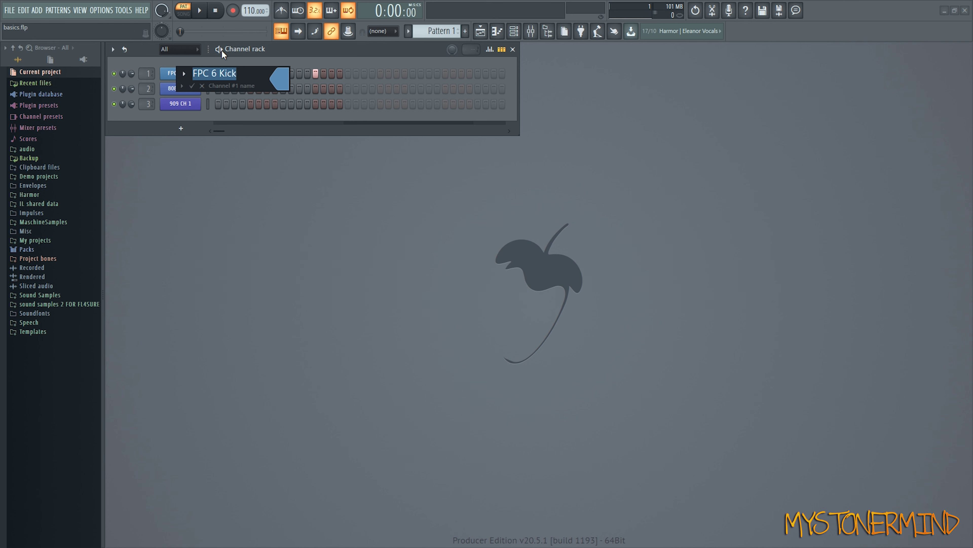
{"action": "left_click", "coordinate": [203, 87]}
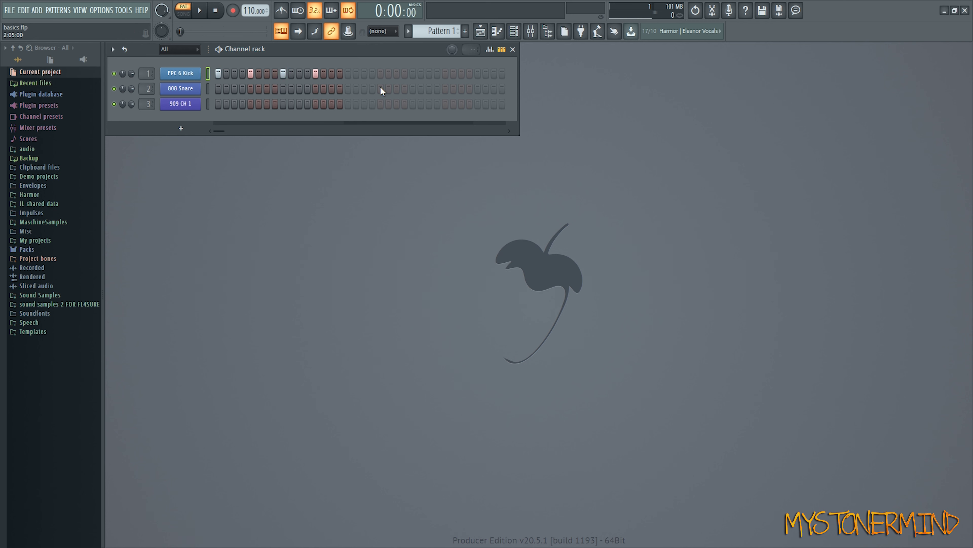
Rename Pattern 1 as "kik" and give it a light blue color.
{"action": "middle_click", "coordinate": [427, 31]}
{"action": "type", "text": "kik"}
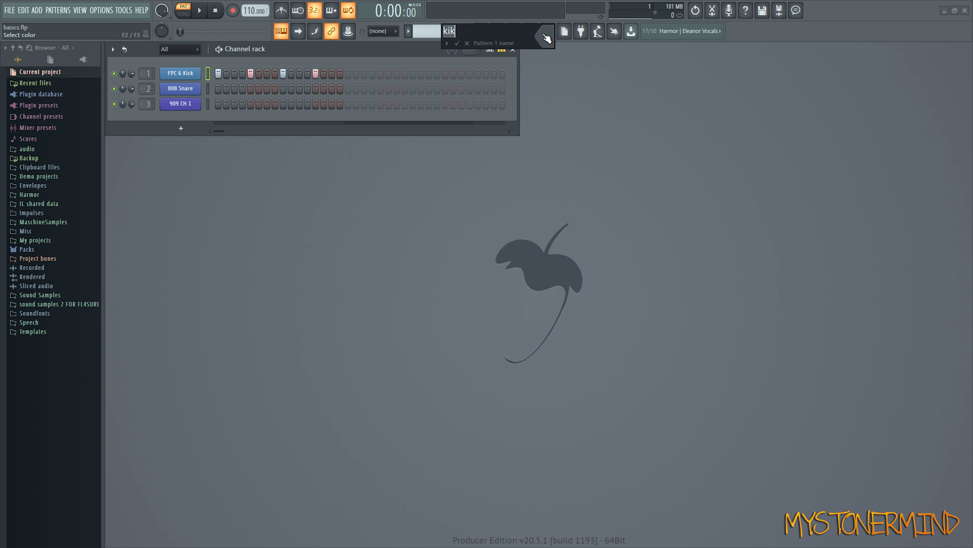
{"action": "left_click", "coordinate": [541, 35]}
{"action": "left_click", "coordinate": [562, 92]}
{"action": "key", "text": "Return"}
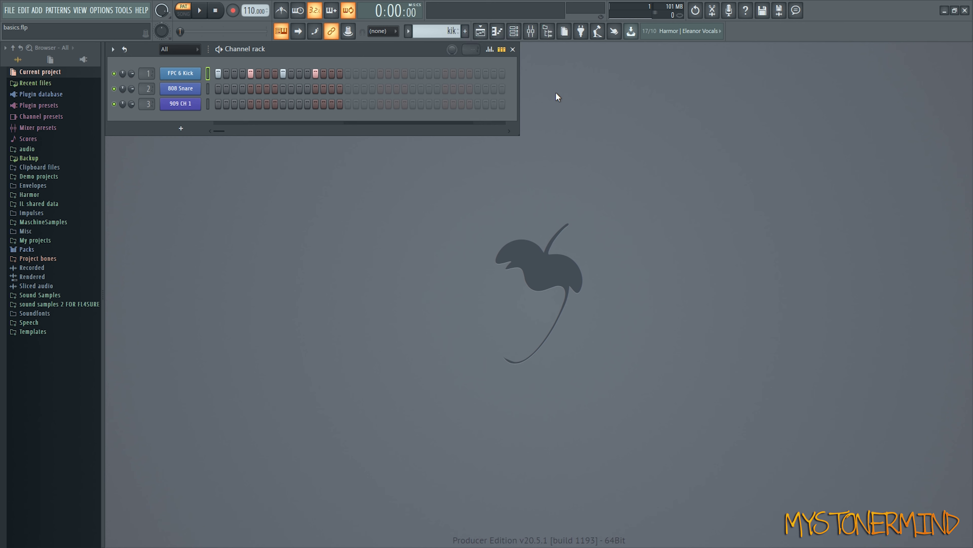
Switch to Pattern 2, name it "snare" and color it blue.
{"action": "scroll", "coordinate": [446, 31], "scroll_direction": "down", "scroll_amount": 1}
{"action": "key", "text": "F2"}
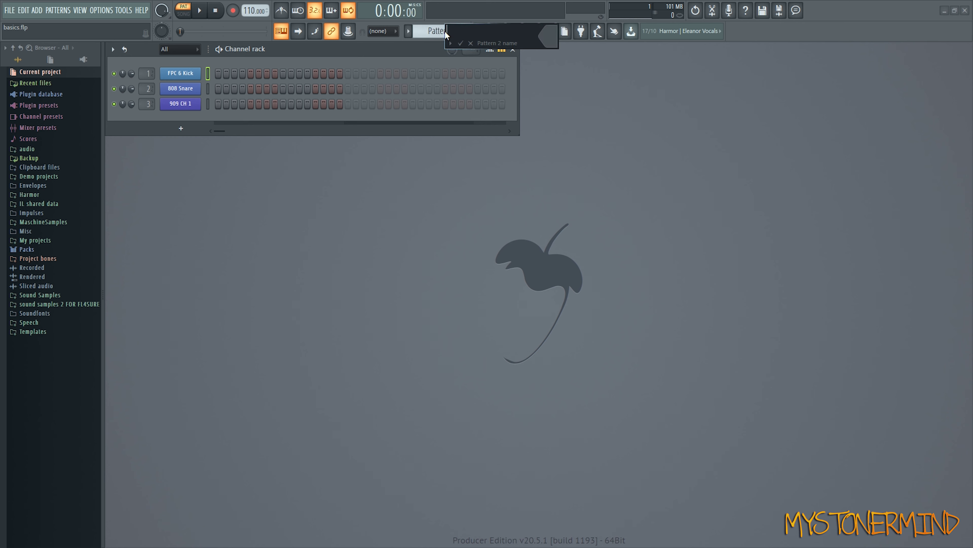
{"action": "type", "text": "snare"}
{"action": "left_click", "coordinate": [548, 38]}
{"action": "left_click", "coordinate": [564, 118]}
{"action": "key", "text": "Return"}
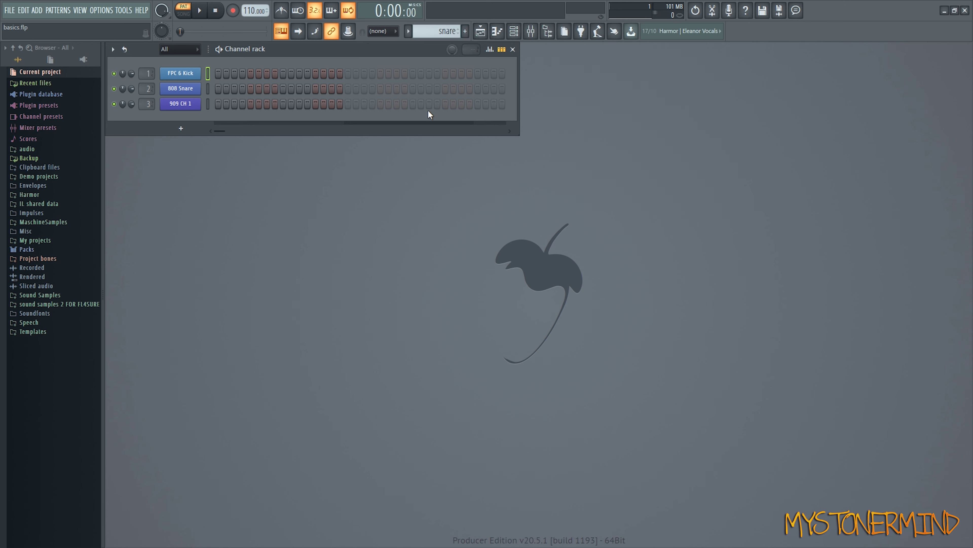
Switch to Pattern 3, name it "hat" and color it purple.
{"action": "scroll", "coordinate": [441, 30], "scroll_direction": "down", "scroll_amount": 1}
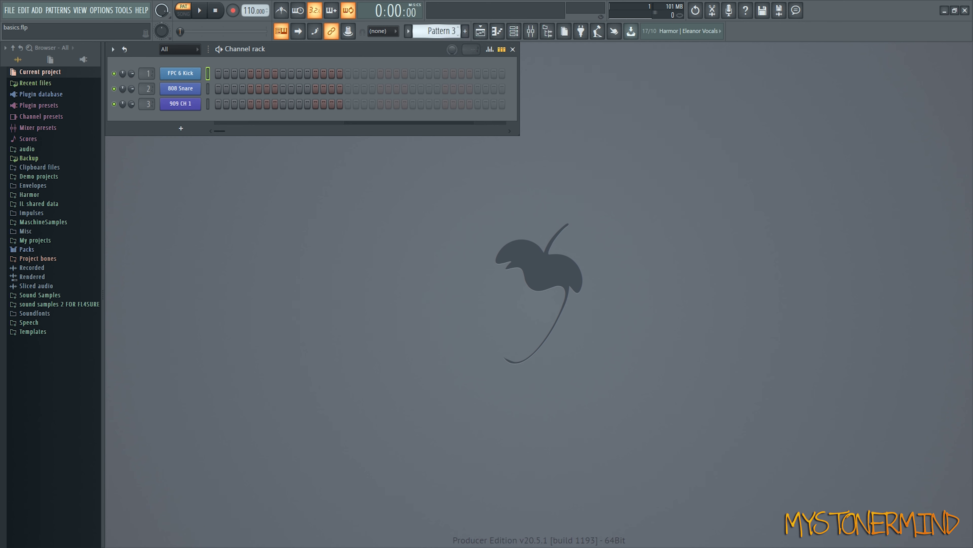
{"action": "left_click", "coordinate": [192, 110]}
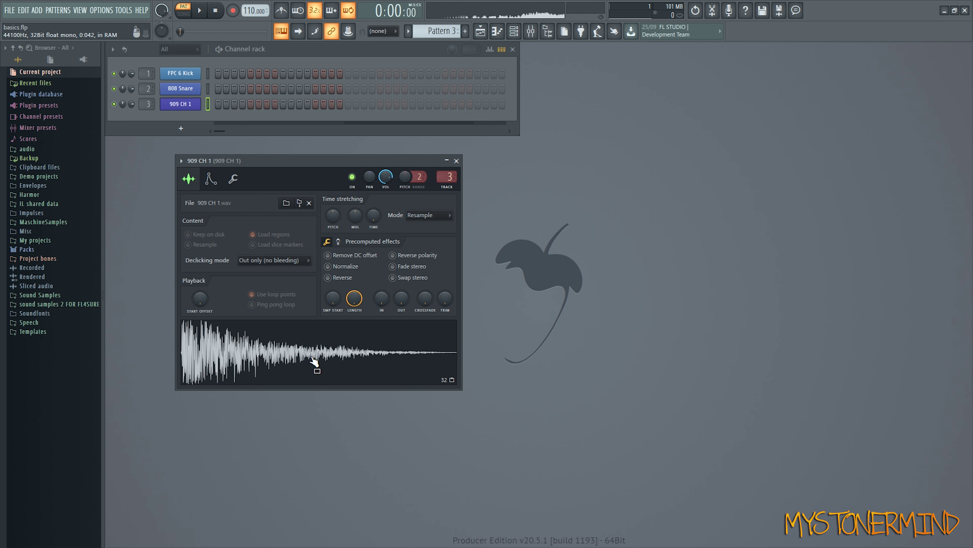
{"action": "left_click", "coordinate": [457, 161]}
{"action": "middle_click", "coordinate": [439, 35]}
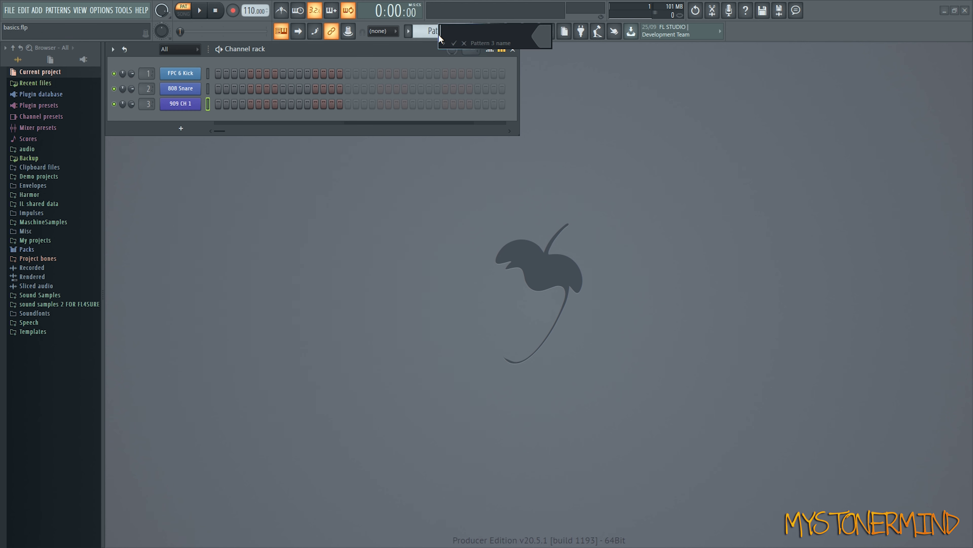
{"action": "type", "text": "hat"}
{"action": "left_click", "coordinate": [541, 36]}
{"action": "left_click", "coordinate": [558, 118]}
{"action": "key", "text": "Return"}
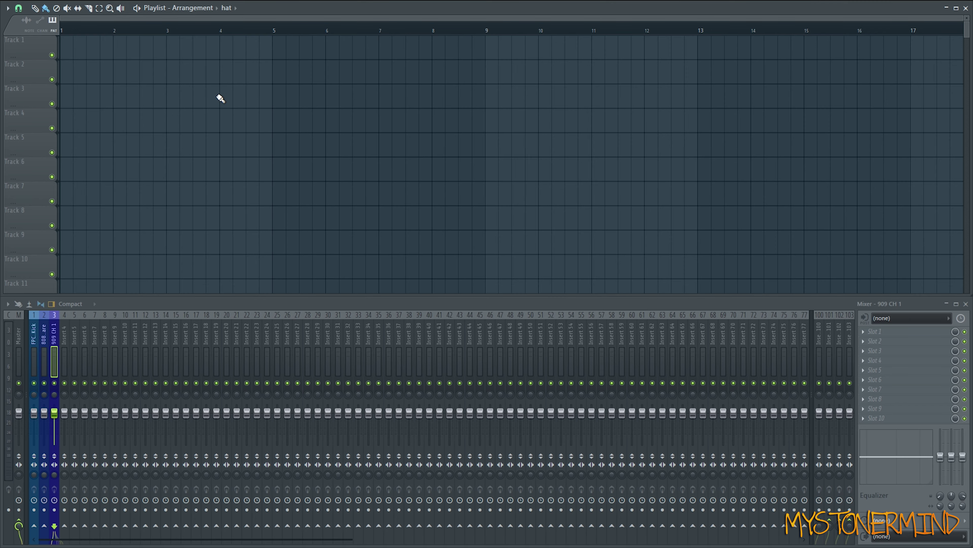
Look at the available patterns in the playlist's visual picker and in its pattern clip sources list.
{"action": "middle_click", "coordinate": [249, 100]}
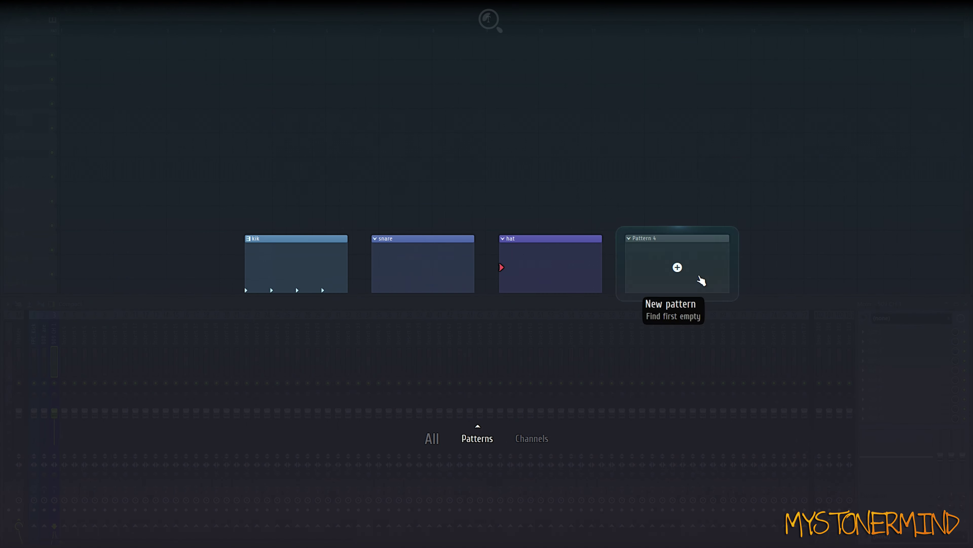
{"action": "left_click", "coordinate": [265, 269]}
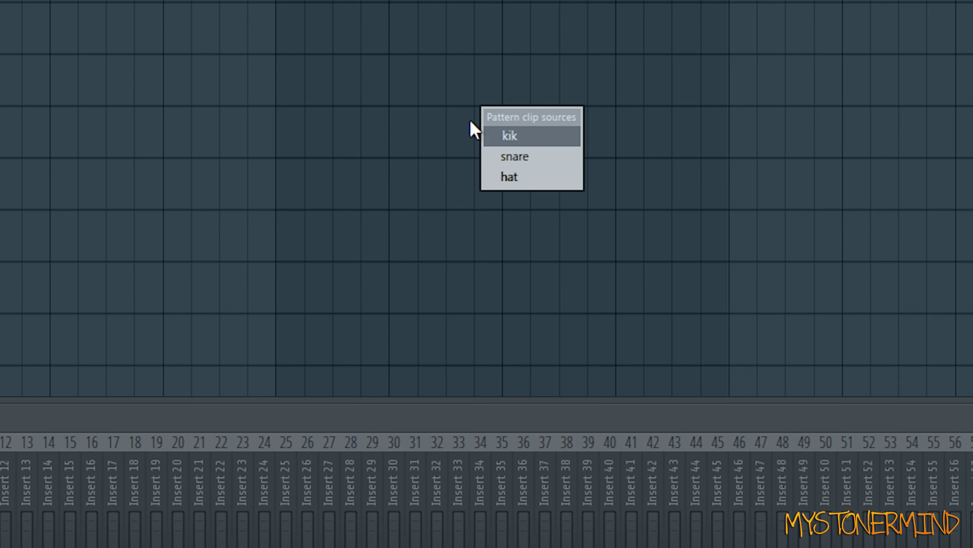
{"action": "right_click", "coordinate": [288, 58]}
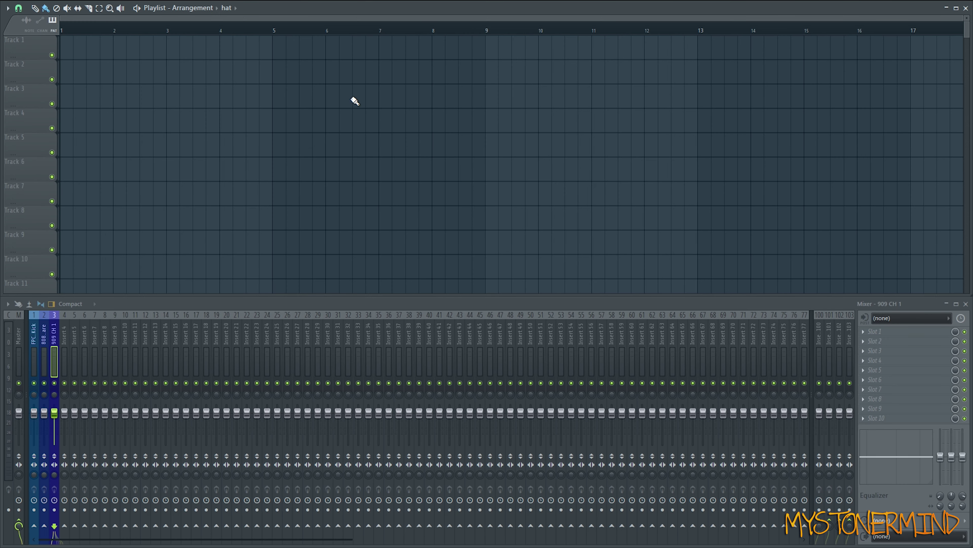
{"action": "middle_click", "coordinate": [357, 93]}
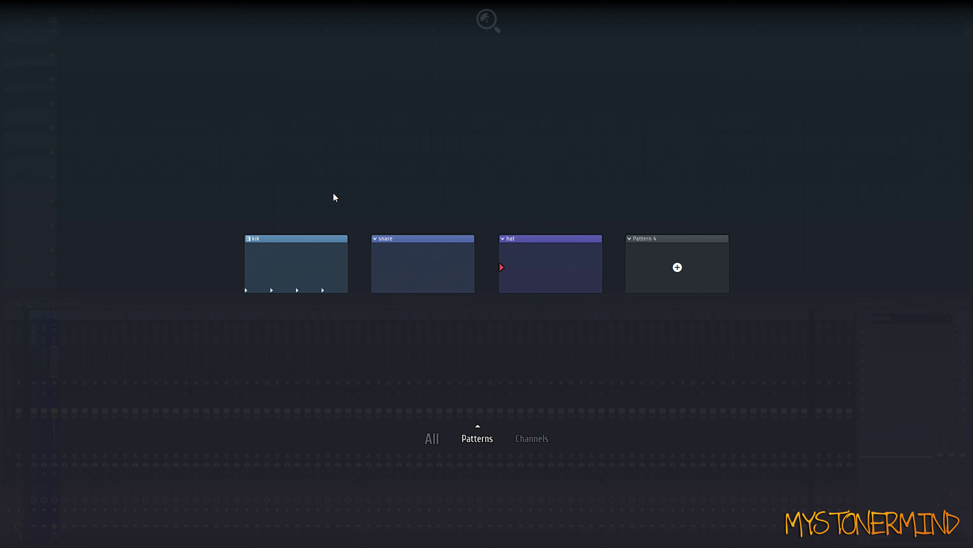
{"action": "left_click", "coordinate": [525, 120]}
{"action": "middle_click", "coordinate": [418, 141]}
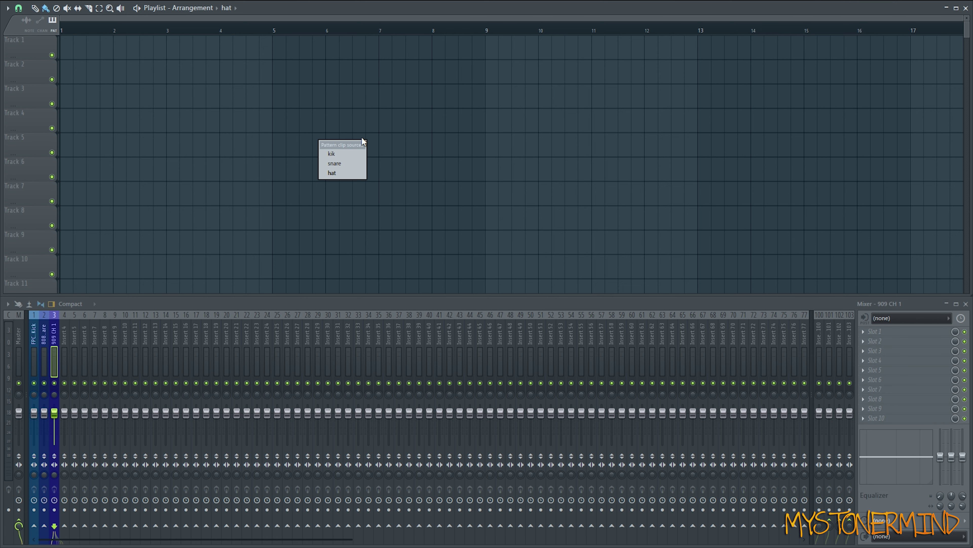
Place a kik clip on Track 1 and a snare clip on Track 2 of the playlist, both starting at bar 1.
{"action": "middle_click", "coordinate": [251, 82]}
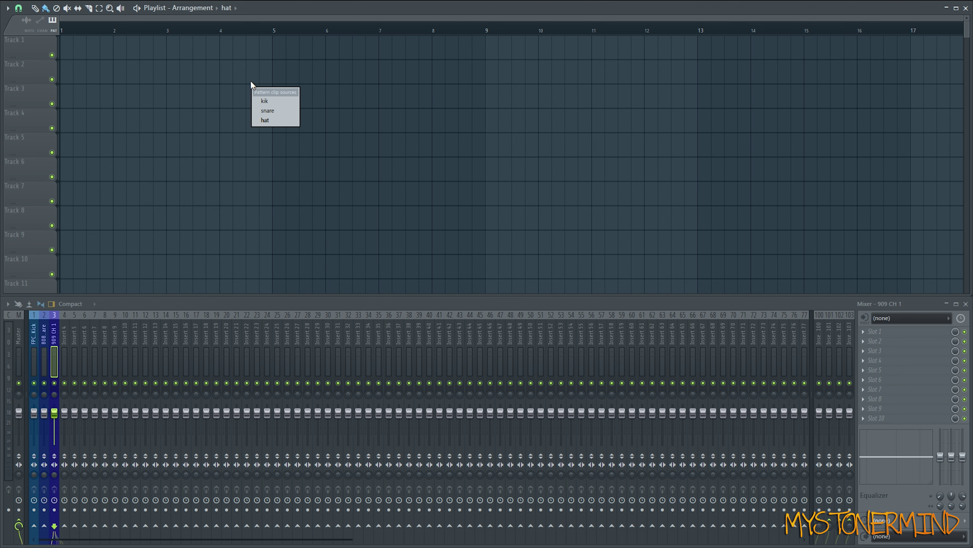
{"action": "left_click", "coordinate": [268, 100]}
{"action": "left_click_drag", "start_coordinate": [138, 57], "coordinate": [119, 89]}
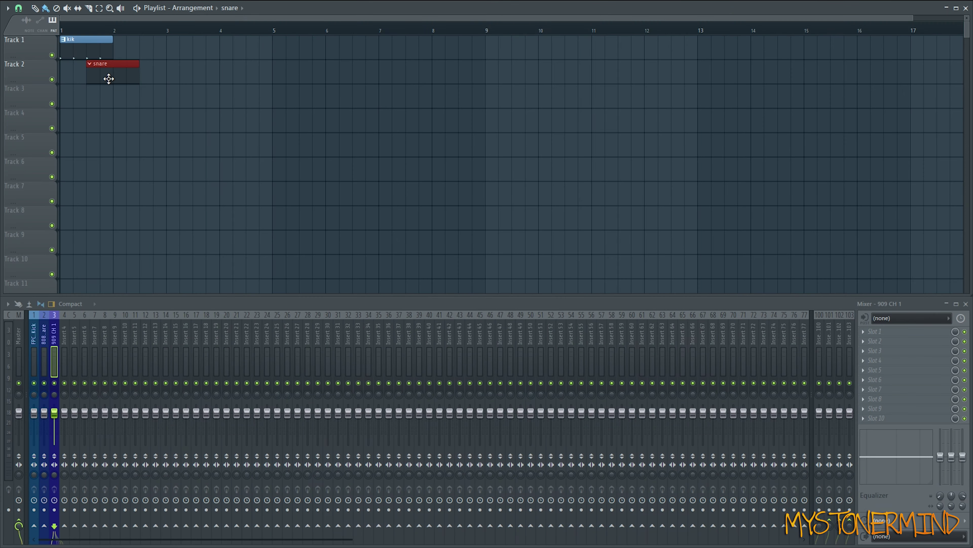
{"action": "left_click_drag", "start_coordinate": [109, 79], "coordinate": [83, 78]}
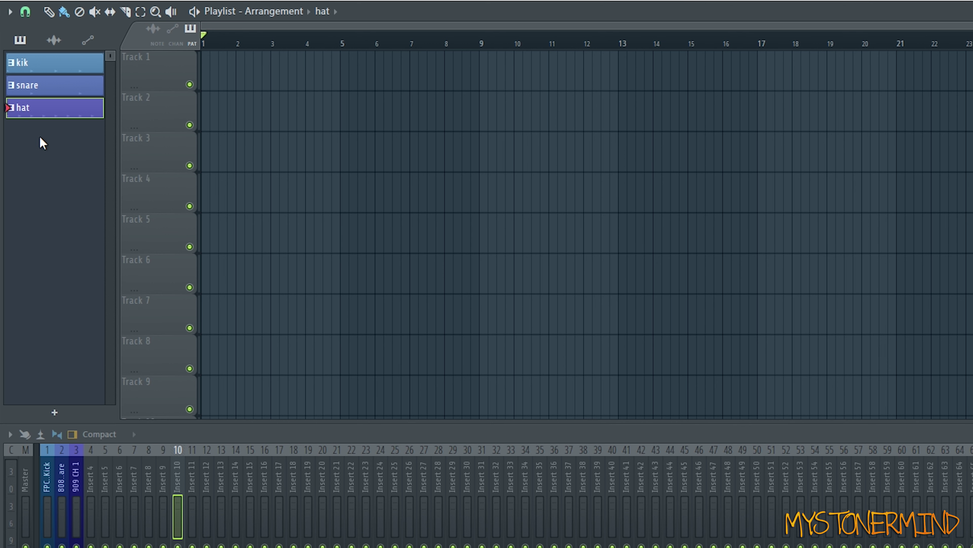
Select the kik, snare and hat patterns in turn in the playlist's pattern picker.
{"action": "left_click", "coordinate": [79, 90]}
{"action": "left_click", "coordinate": [75, 115]}
{"action": "left_click", "coordinate": [83, 65]}
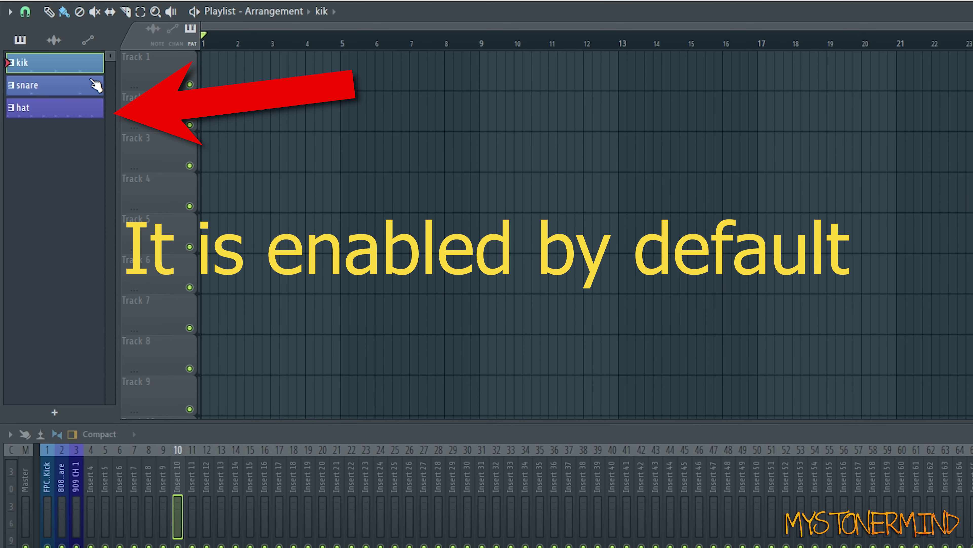
{"action": "left_click", "coordinate": [95, 82]}
{"action": "left_click", "coordinate": [97, 108]}
{"action": "left_click", "coordinate": [89, 73]}
{"action": "left_click", "coordinate": [91, 90]}
{"action": "left_click", "coordinate": [95, 112]}
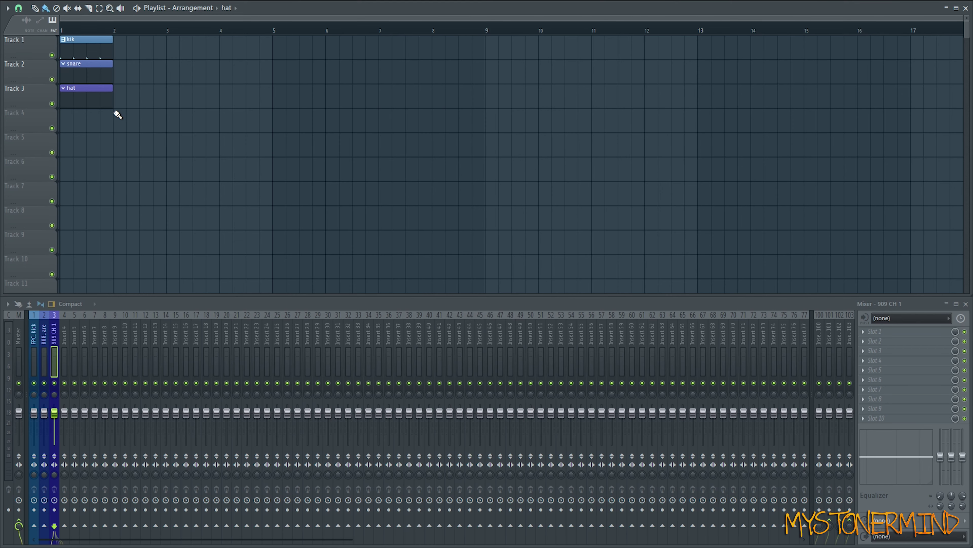
Examine the kik, snare and hat clips on Tracks 1 to 3 at different playlist zoom levels.
{"action": "scroll", "coordinate": [418, 180], "scroll_direction": "up", "scroll_amount": 5}
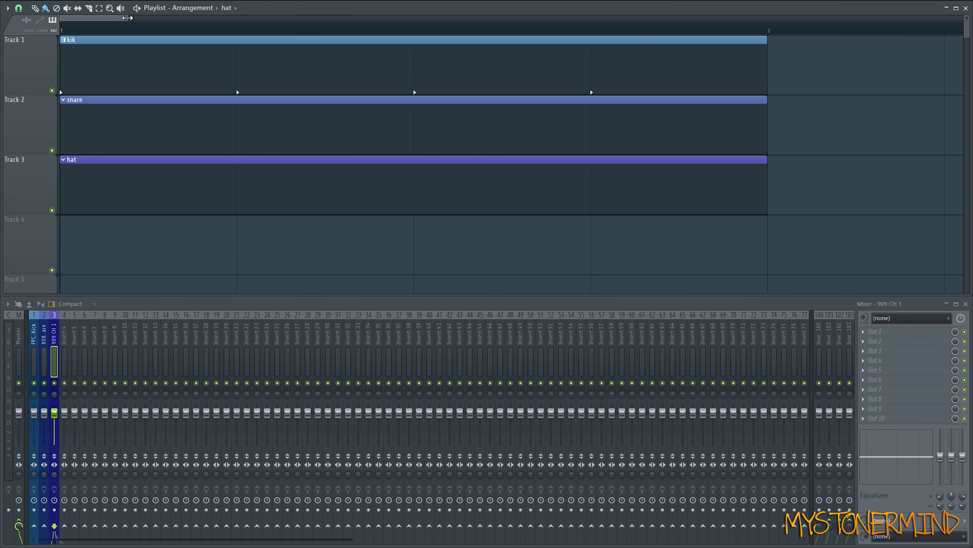
{"action": "left_click_drag", "start_coordinate": [126, 18], "coordinate": [562, 59]}
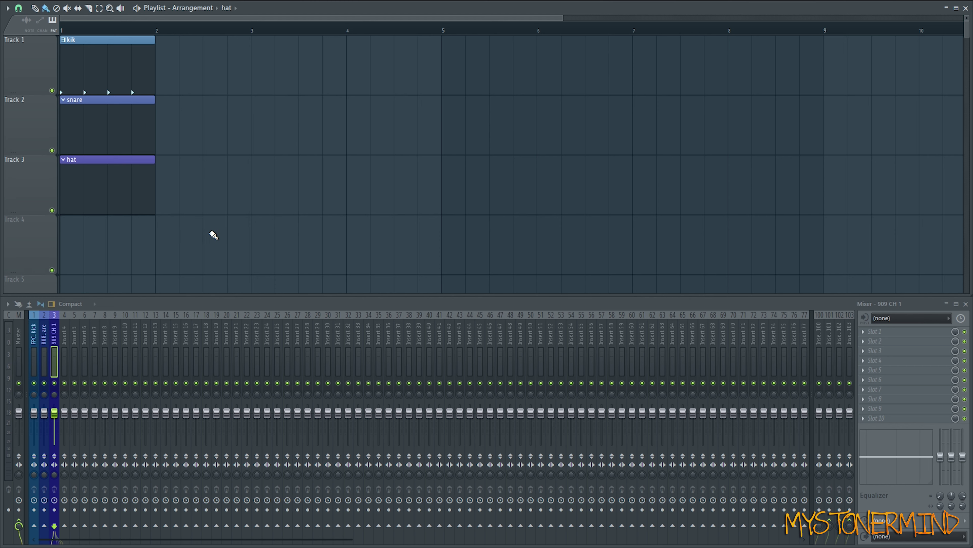
{"action": "left_click_drag", "start_coordinate": [223, 236], "coordinate": [3, 21]}
{"action": "right_click", "coordinate": [68, 56], "text": "ctrl"}
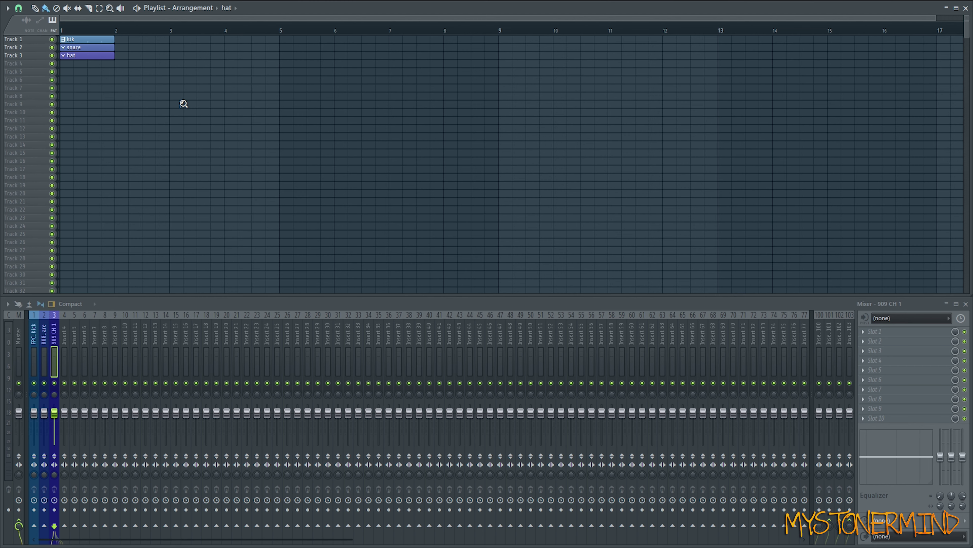
{"action": "left_click_drag", "start_coordinate": [183, 104], "coordinate": [3, 11]}
{"action": "left_click_drag", "start_coordinate": [617, 188], "coordinate": [4, 4]}
{"action": "right_click", "coordinate": [761, 222], "text": "ctrl"}
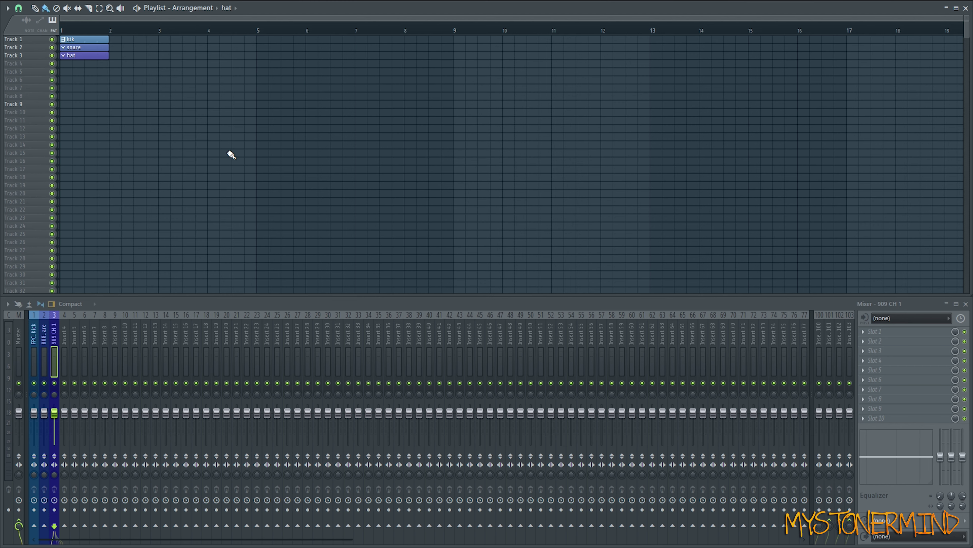
{"action": "right_click", "coordinate": [231, 155], "text": "ctrl"}
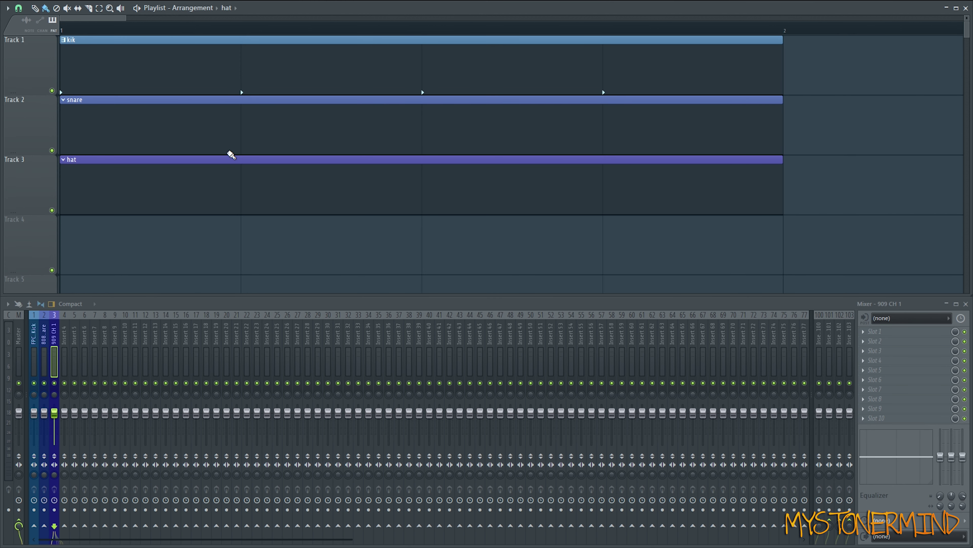
{"action": "left_click_drag", "start_coordinate": [126, 18], "coordinate": [966, 3]}
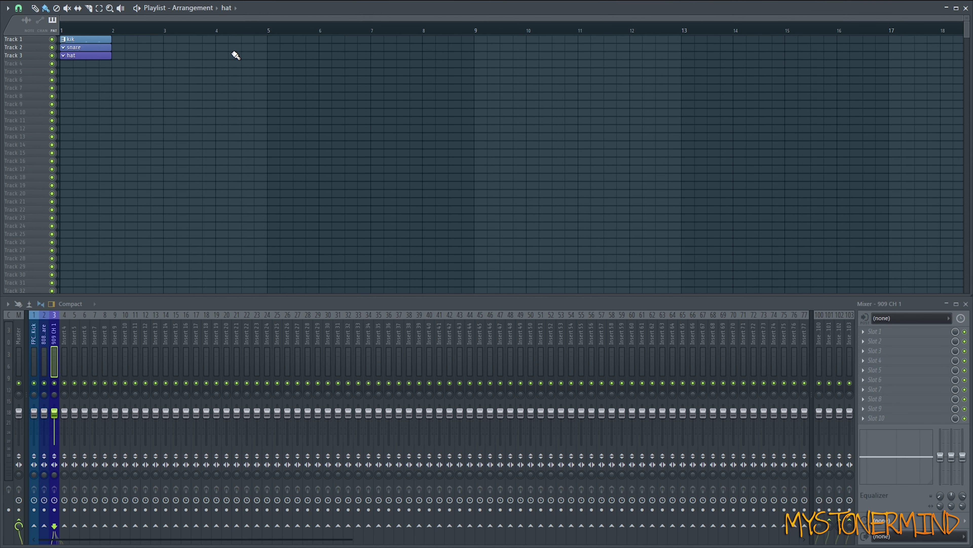
Paint rows of consecutive hat clips in the playlist: four on Track 6, seven on Track 10 and five on Track 14.
{"action": "left_click_drag", "start_coordinate": [92, 83], "coordinate": [287, 82]}
{"action": "left_click_drag", "start_coordinate": [72, 116], "coordinate": [418, 124]}
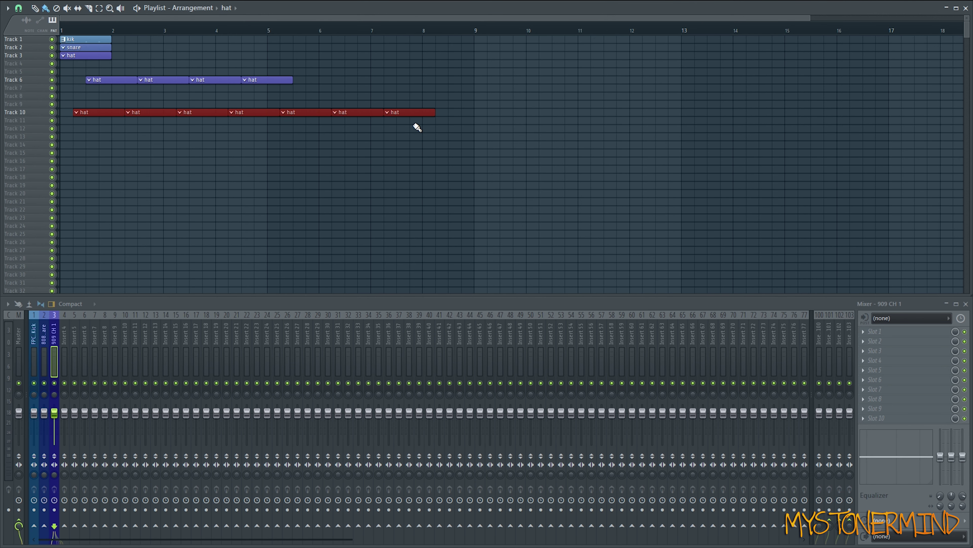
{"action": "left_click_drag", "start_coordinate": [129, 143], "coordinate": [339, 160]}
{"action": "left_click_drag", "start_coordinate": [566, 159], "coordinate": [568, 158]}
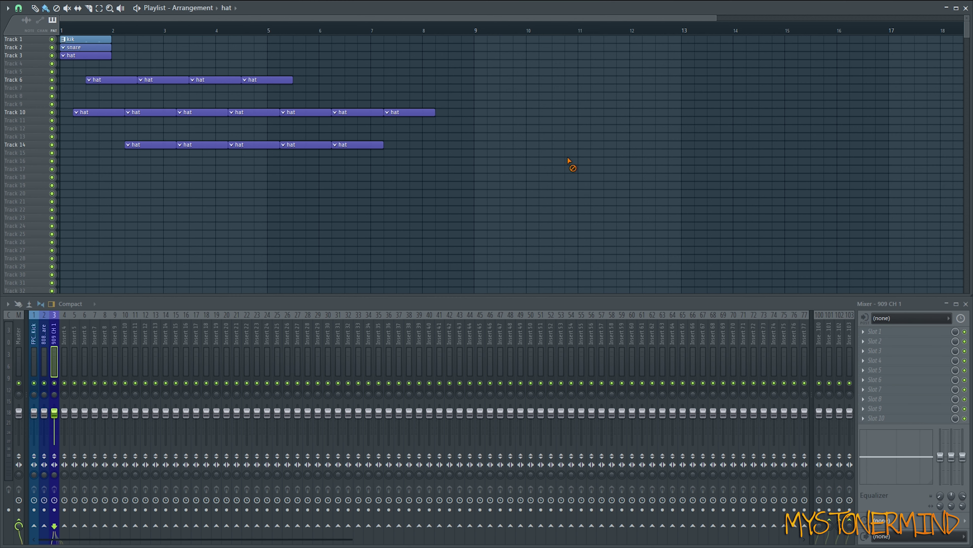
Delete the extra hat clips from Tracks 6, 10 and 14 of the playlist.
{"action": "right_click", "coordinate": [734, 155], "text": "ctrl"}
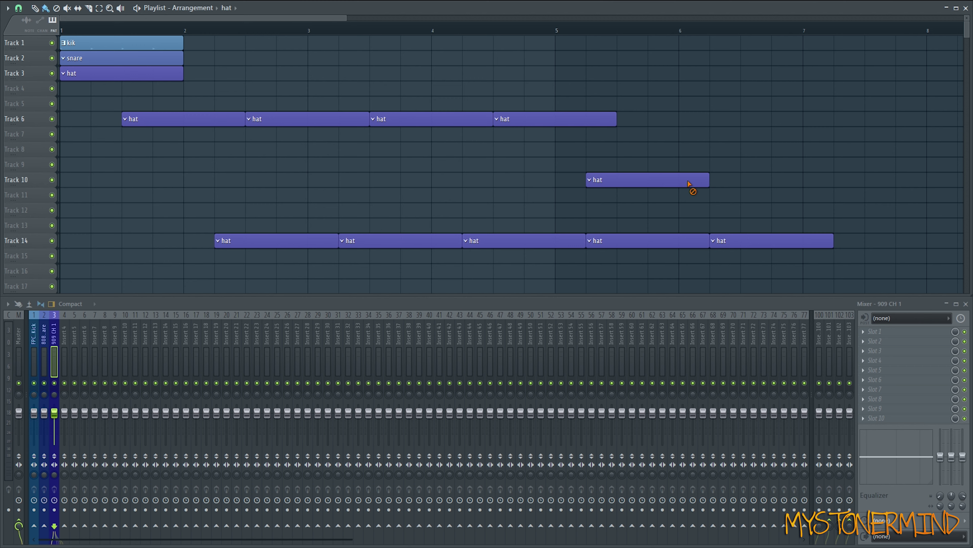
{"action": "right_click", "coordinate": [690, 184]}
{"action": "right_click", "coordinate": [795, 238]}
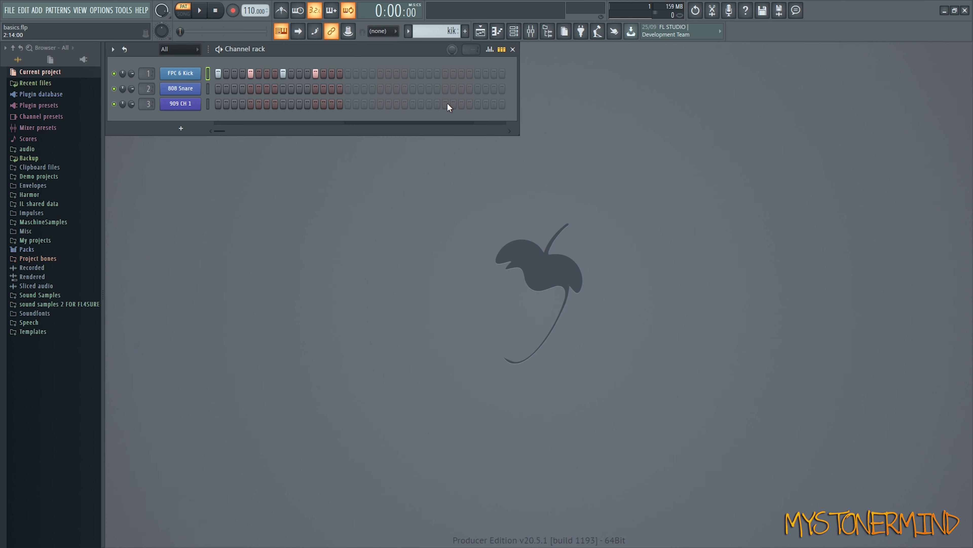
Switch to the snare pattern and enter 808 Snare hits on steps 5 and 13.
{"action": "left_click_drag", "start_coordinate": [446, 32], "coordinate": [446, 27]}
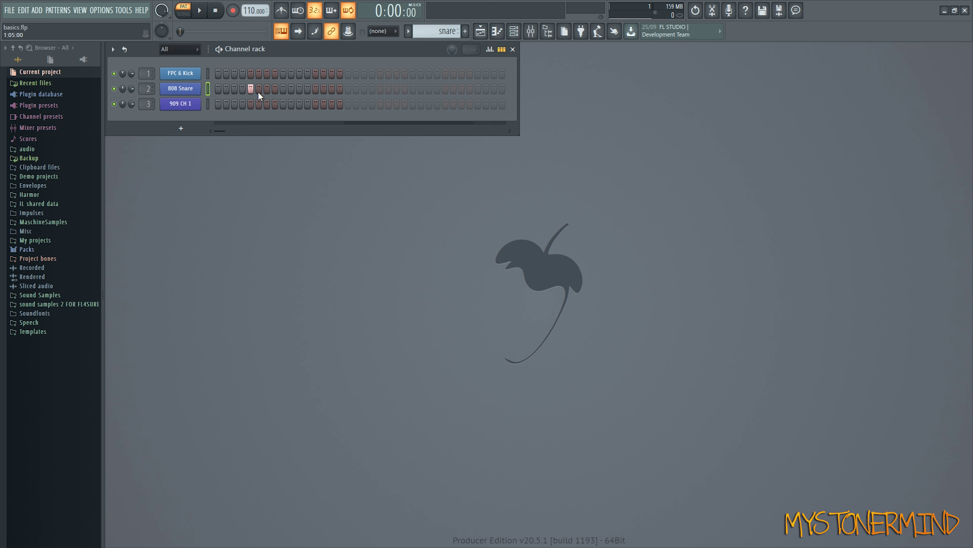
{"action": "left_click", "coordinate": [316, 90]}
In the hat pattern, clear the individually entered 909 CH 1 steps and fill the channel on each 2 steps.
{"action": "left_click_drag", "start_coordinate": [440, 32], "coordinate": [440, 27]}
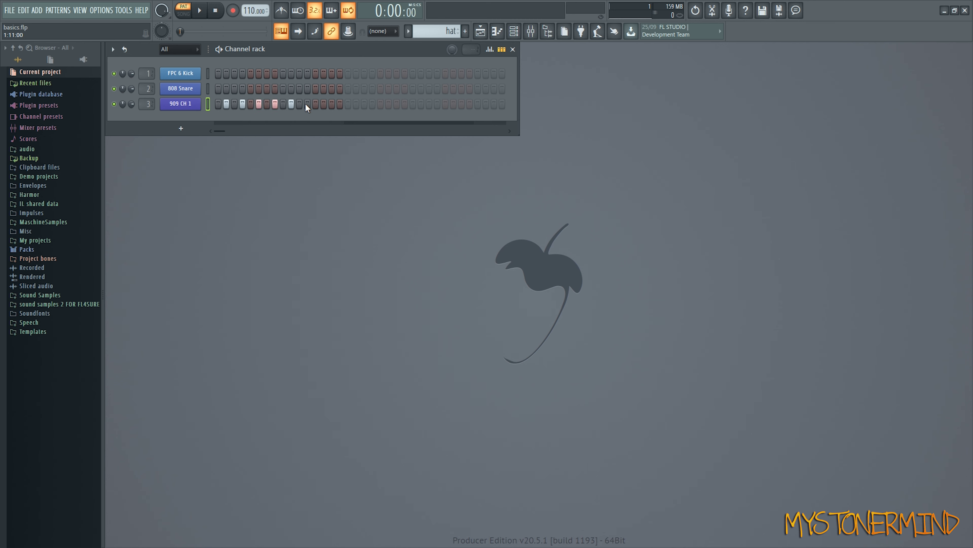
{"action": "left_click", "coordinate": [323, 104]}
{"action": "left_click_drag", "start_coordinate": [323, 105], "coordinate": [224, 104]}
{"action": "right_click", "coordinate": [182, 104]}
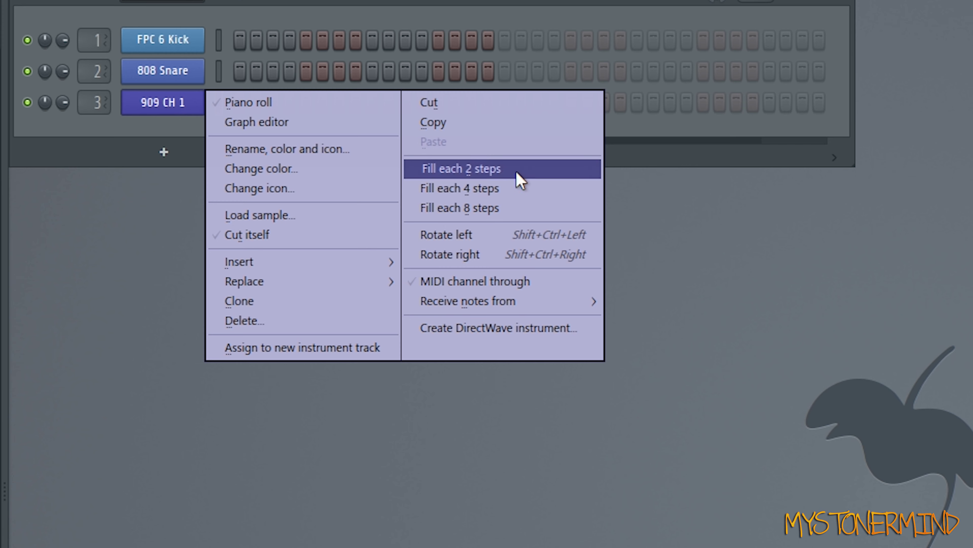
{"action": "left_click", "coordinate": [531, 177]}
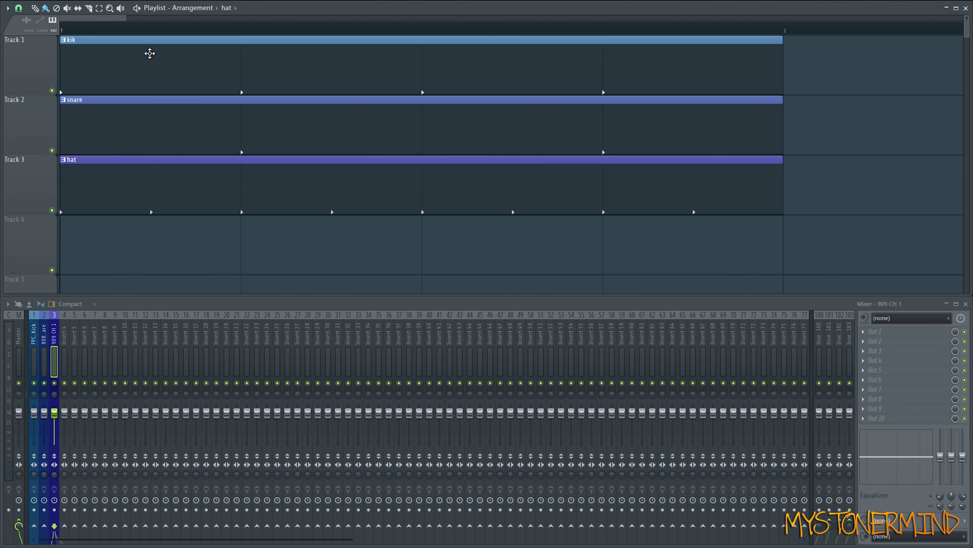
Switch playback from pattern to song mode and play the kik, snare and hat clips together.
{"action": "key", "text": "space"}
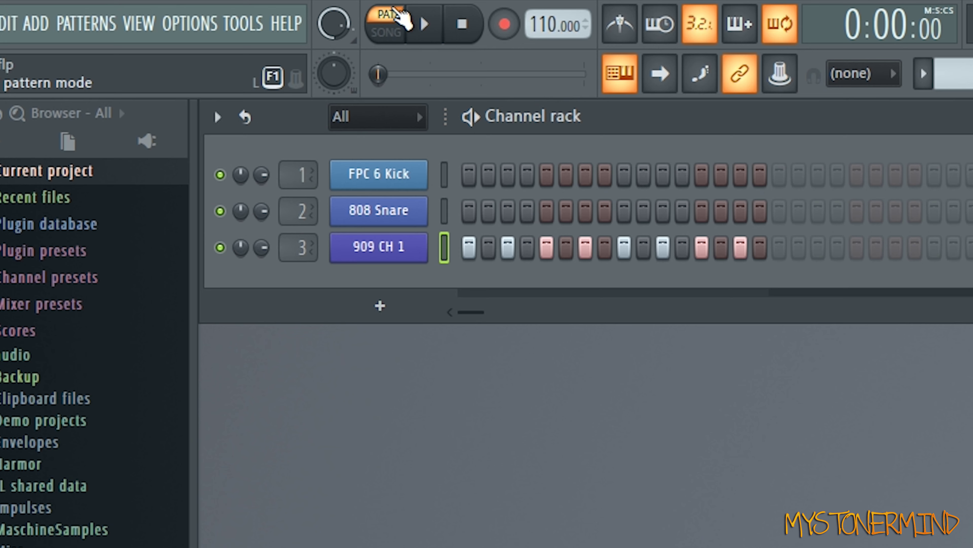
{"action": "left_click", "coordinate": [394, 36]}
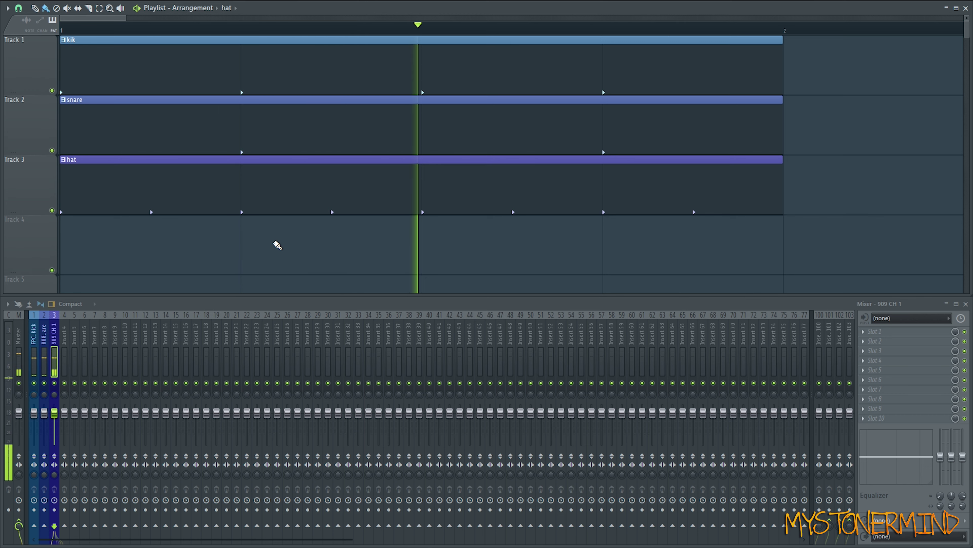
{"action": "key", "text": "space"}
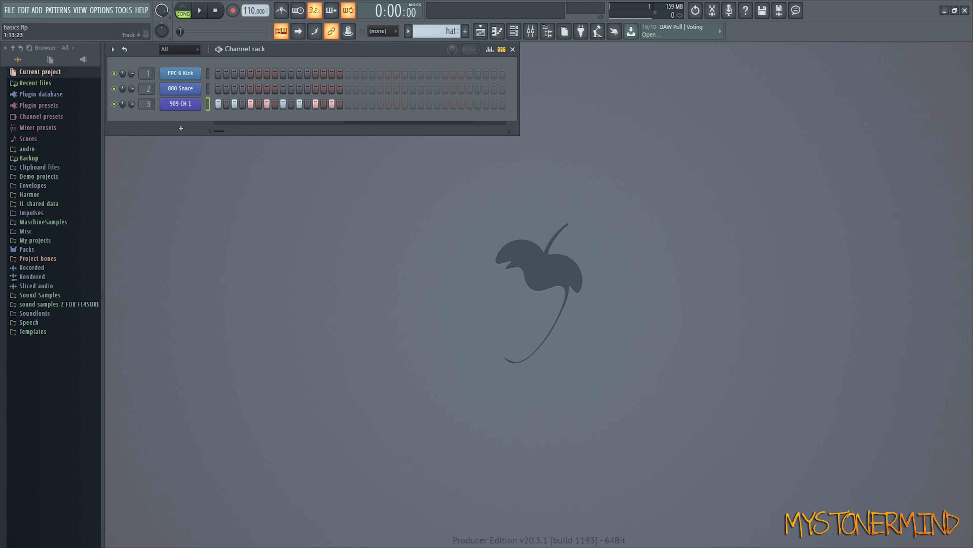
Create a new pattern named bass and give it an orange color.
{"action": "key", "text": "F4"}
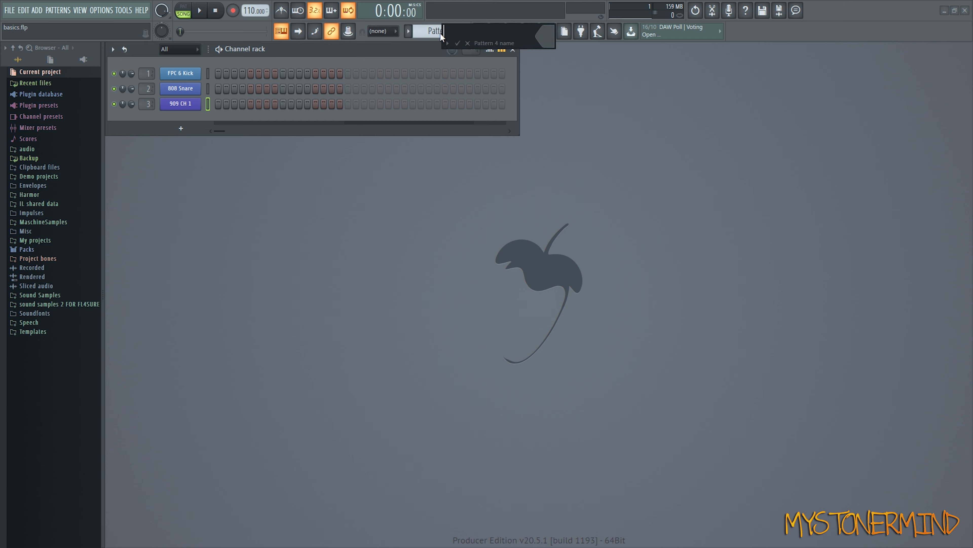
{"action": "type", "text": "bass"}
{"action": "left_click", "coordinate": [557, 40]}
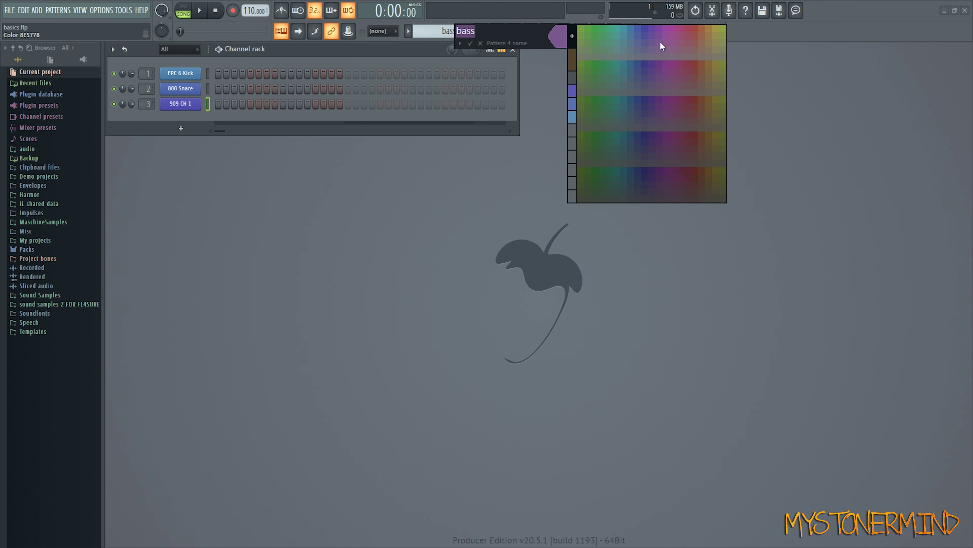
{"action": "left_click", "coordinate": [708, 26]}
{"action": "key", "text": "Return"}
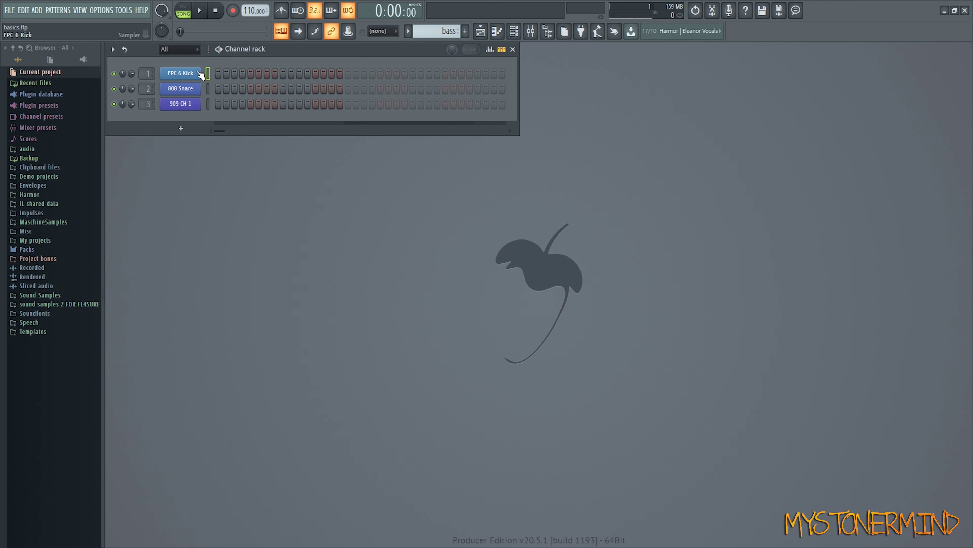
Insert a Sytrus channel above FPC 6 Kick and route it to mixer track 10.
{"action": "right_click", "coordinate": [185, 73]}
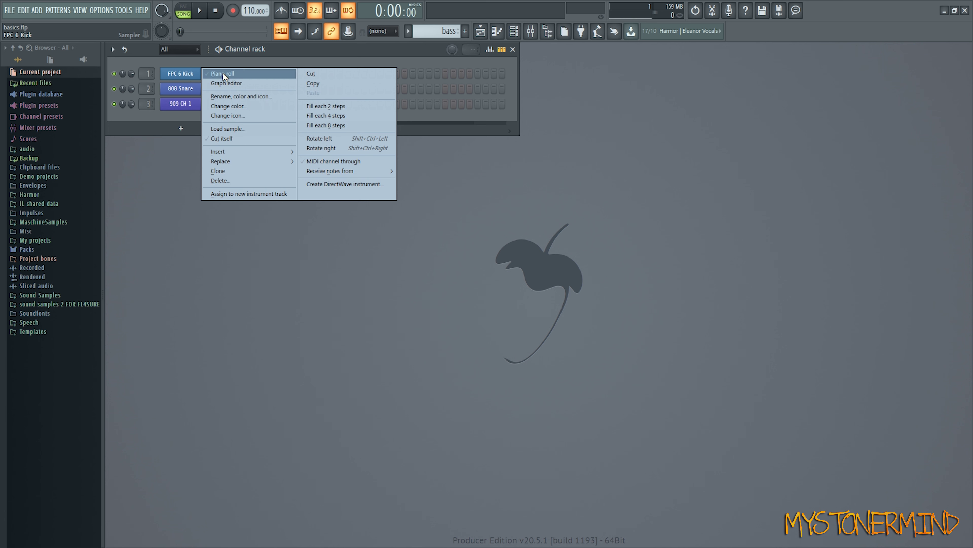
{"action": "left_click", "coordinate": [413, 283]}
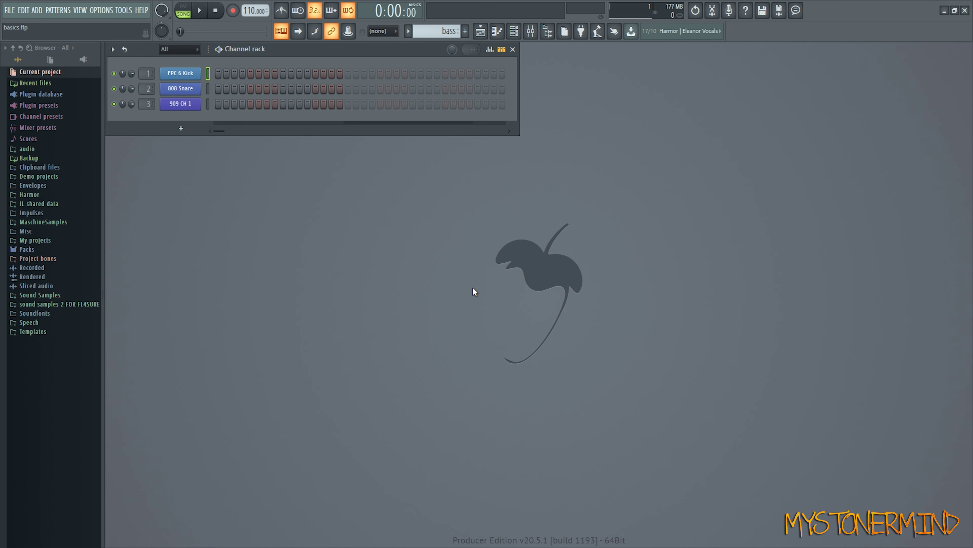
{"action": "right_click", "coordinate": [197, 73]}
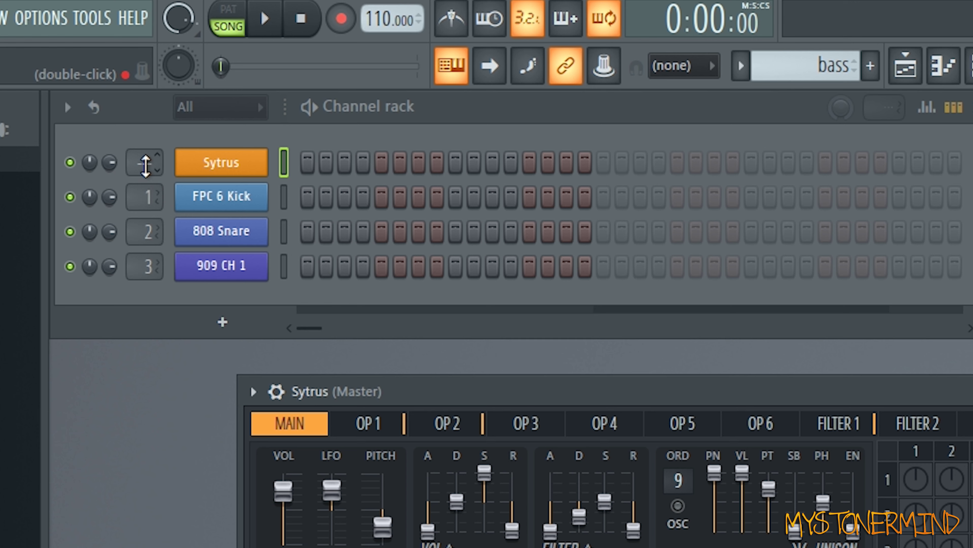
{"action": "left_click_drag", "start_coordinate": [146, 74], "coordinate": [147, 60]}
{"action": "left_click_drag", "start_coordinate": [145, 163], "coordinate": [145, 158]}
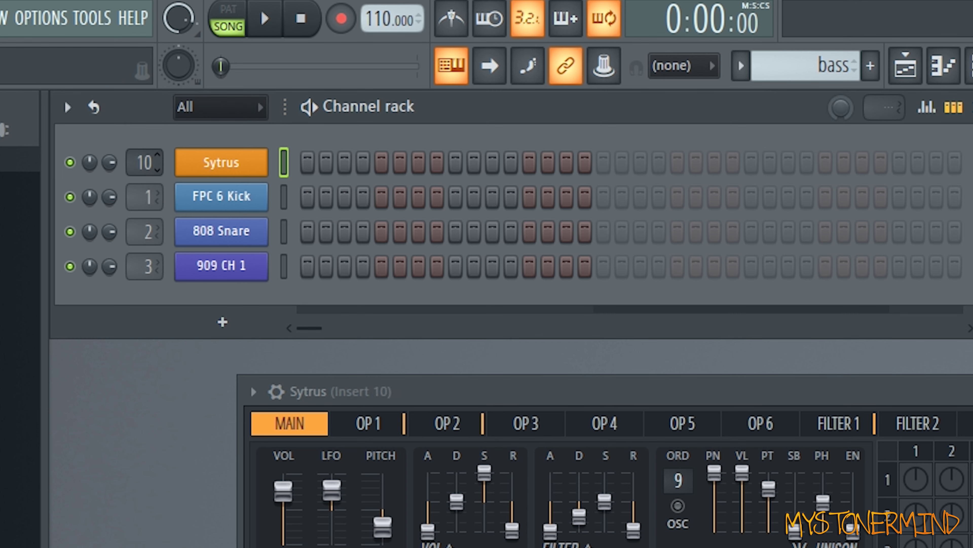
Load the Sub bass preset in Sytrus and audition it with the C5 key.
{"action": "left_click_drag", "start_coordinate": [399, 220], "coordinate": [454, 186]}
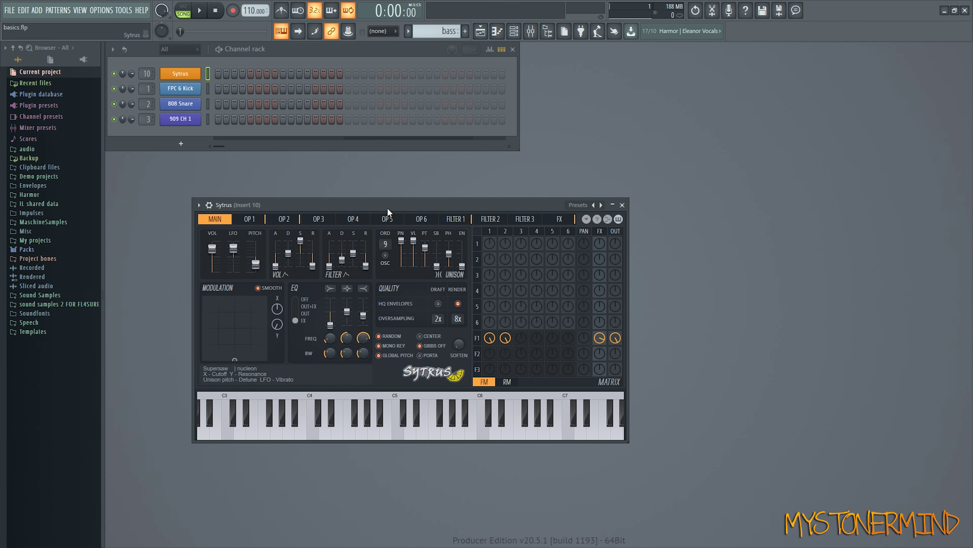
{"action": "left_click", "coordinate": [640, 185]}
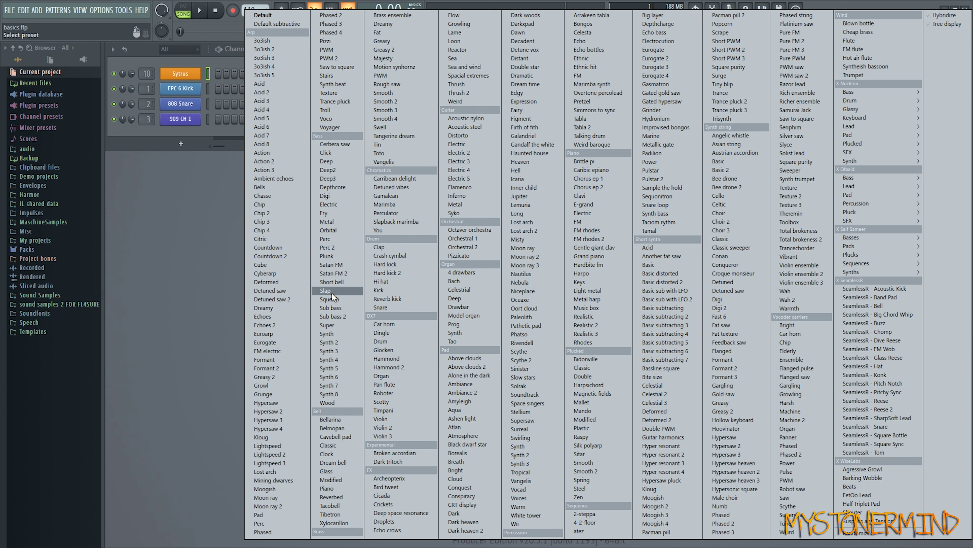
{"action": "left_click", "coordinate": [336, 307]}
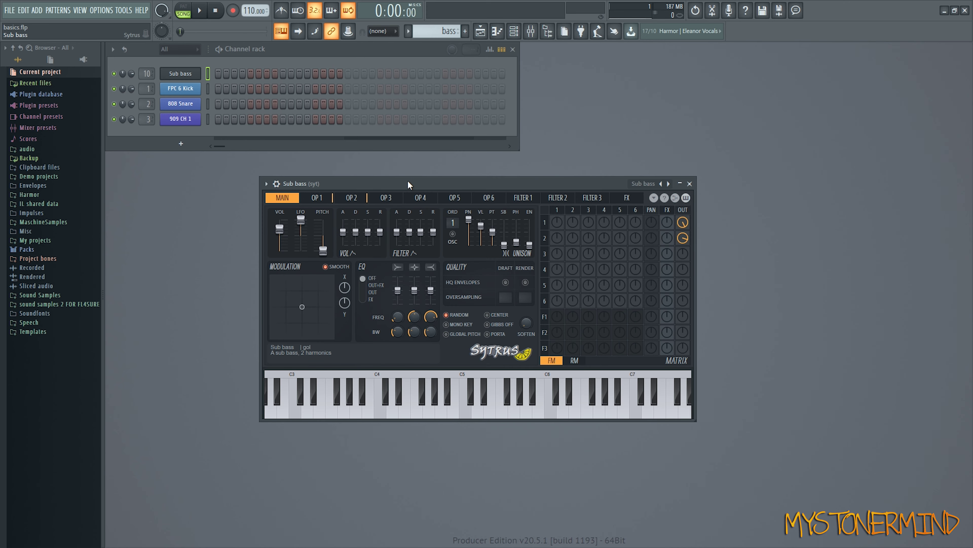
{"action": "left_click_drag", "start_coordinate": [408, 179], "coordinate": [358, 173]}
{"action": "left_click", "coordinate": [417, 408]}
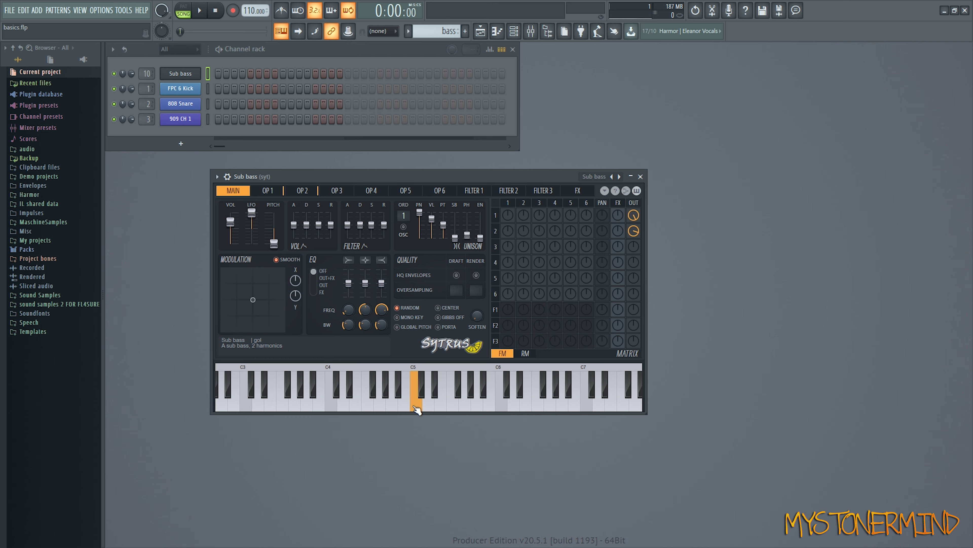
{"action": "mouse_move", "coordinate": [417, 409]}
{"action": "left_mouse_down"}
{"action": "mouse_move", "coordinate": [507, 410]}
{"action": "mouse_move", "coordinate": [339, 407]}
{"action": "mouse_move", "coordinate": [417, 409]}
{"action": "left_mouse_up"}
Enter Sub bass hits on steps 1, 5 and 9 and play the bass pattern in pattern mode.
{"action": "left_click", "coordinate": [218, 75]}
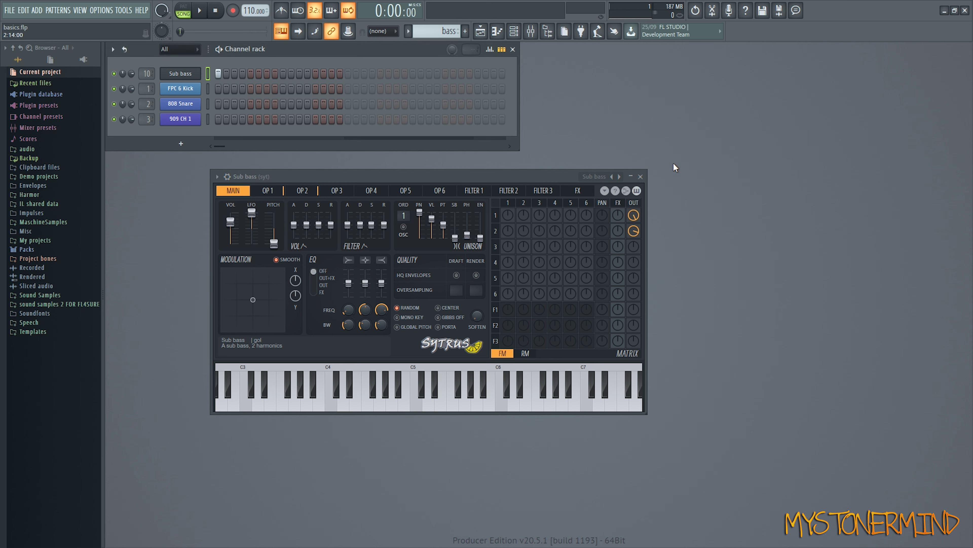
{"action": "left_click", "coordinate": [640, 176]}
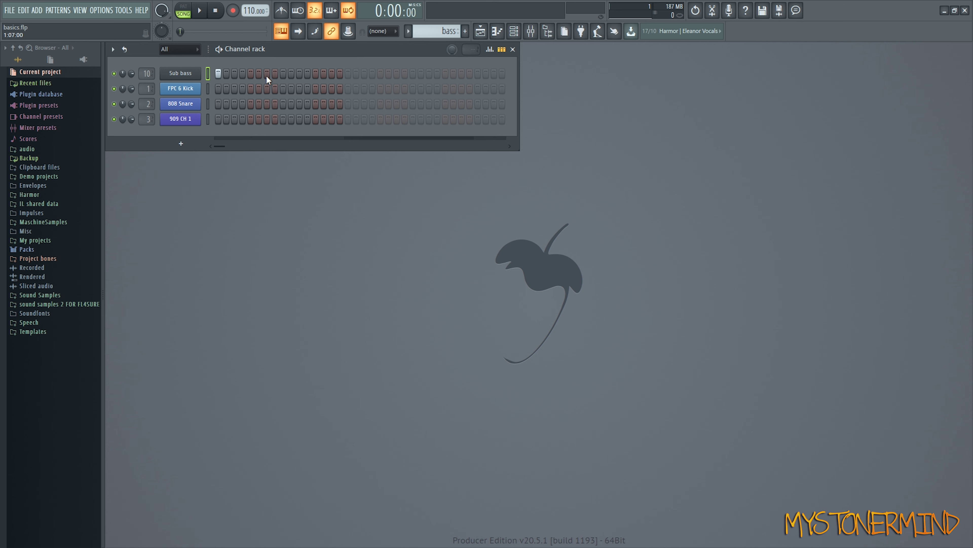
{"action": "left_click", "coordinate": [283, 74]}
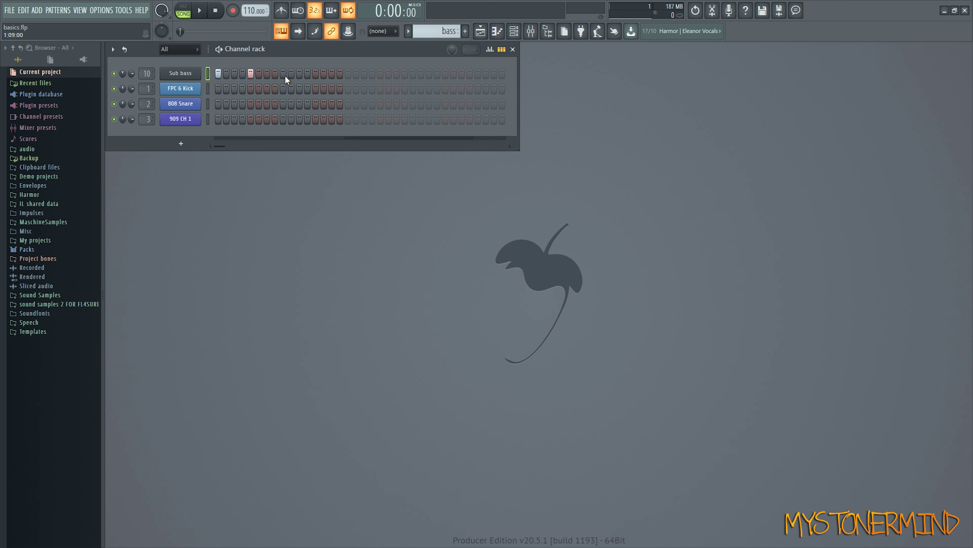
{"action": "left_click", "coordinate": [183, 8]}
{"action": "left_click", "coordinate": [200, 11]}
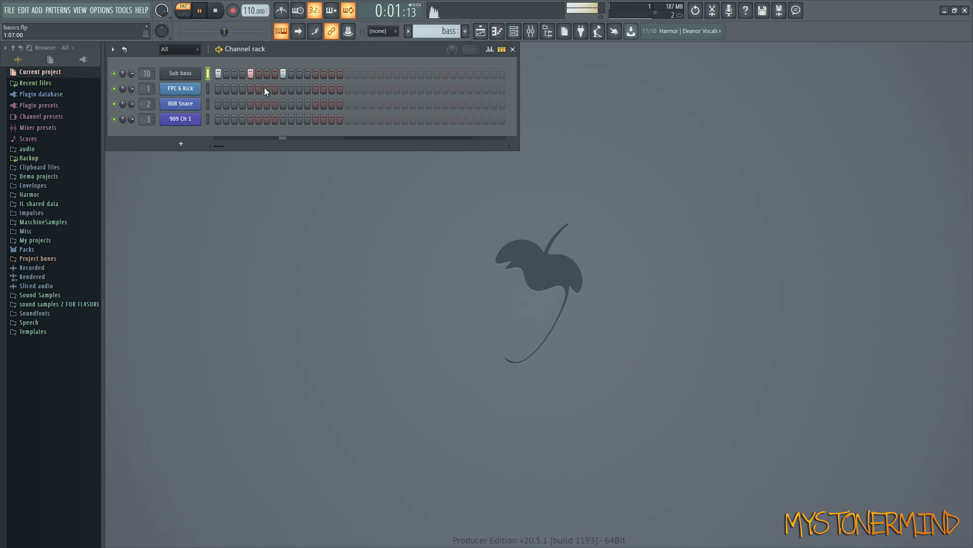
Clear the Sub bass hits from steps 9, 5 and 1 and stop playback.
{"action": "right_click", "coordinate": [283, 74]}
{"action": "right_click", "coordinate": [251, 73]}
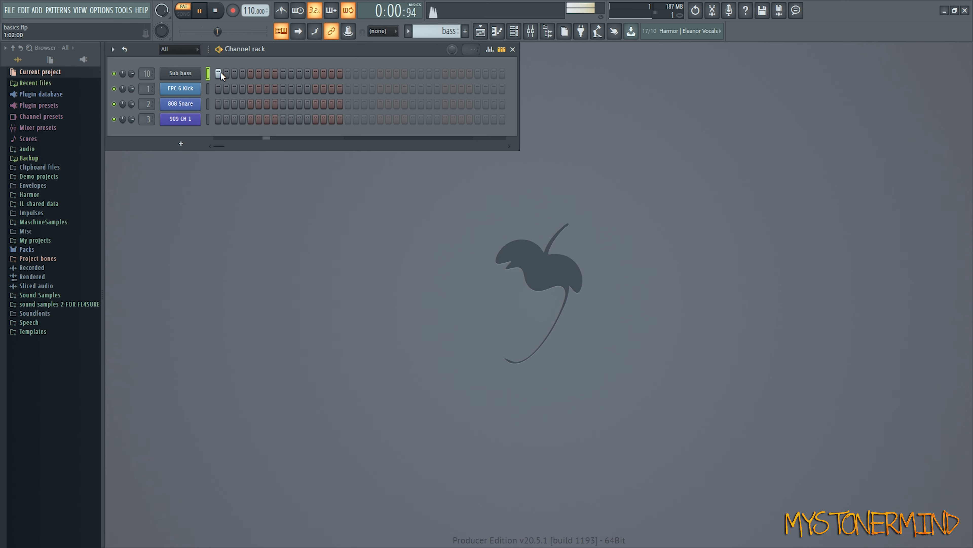
{"action": "right_click", "coordinate": [219, 72]}
{"action": "key", "text": "space"}
Open the piano roll for the Sub bass channel and place a bass clip on Track 4 at bar 1.
{"action": "right_click", "coordinate": [183, 74]}
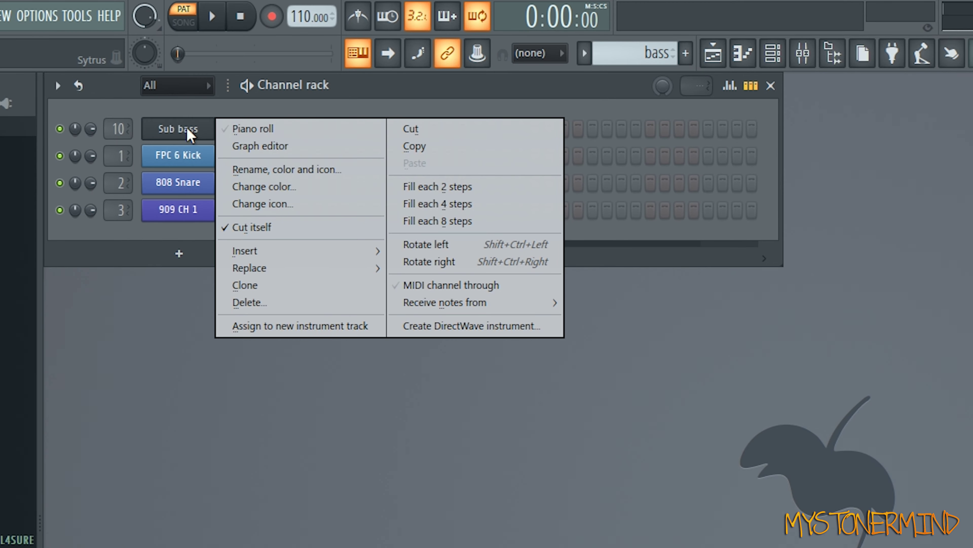
{"action": "left_click", "coordinate": [264, 131]}
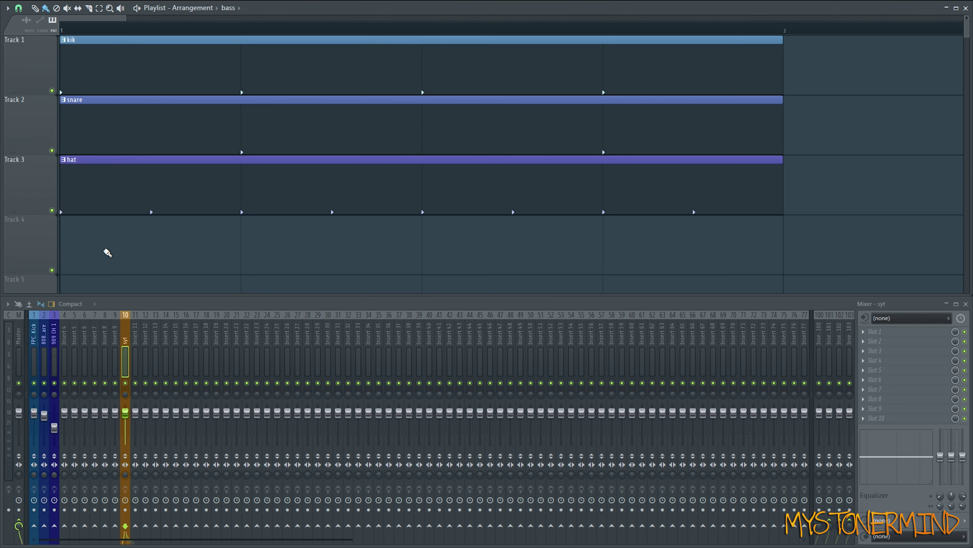
{"action": "left_click", "coordinate": [107, 253]}
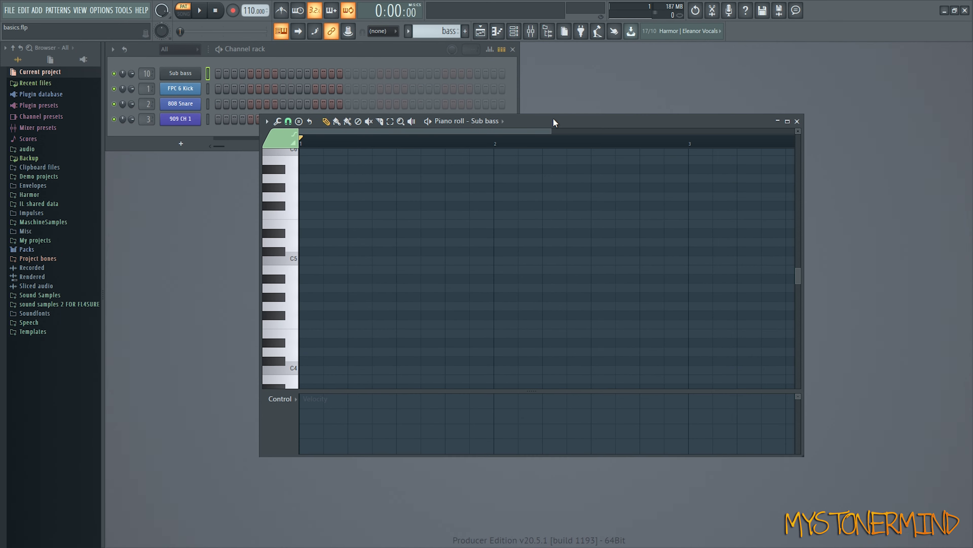
Detach the Sub bass piano roll window so it can be moved freely outside the main window.
{"action": "left_click_drag", "start_coordinate": [553, 118], "coordinate": [124, 187]}
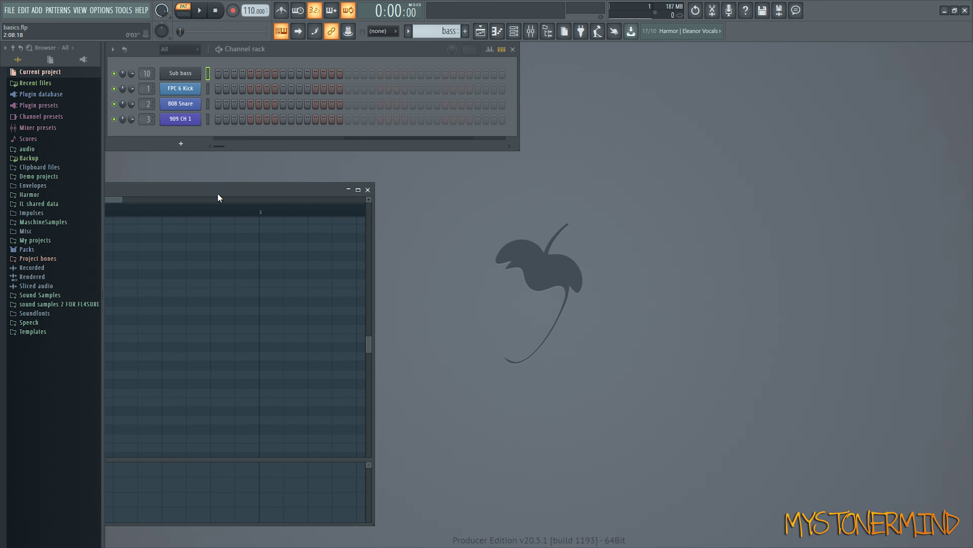
{"action": "left_click_drag", "start_coordinate": [218, 192], "coordinate": [619, 179]}
{"action": "left_click", "coordinate": [281, 173]}
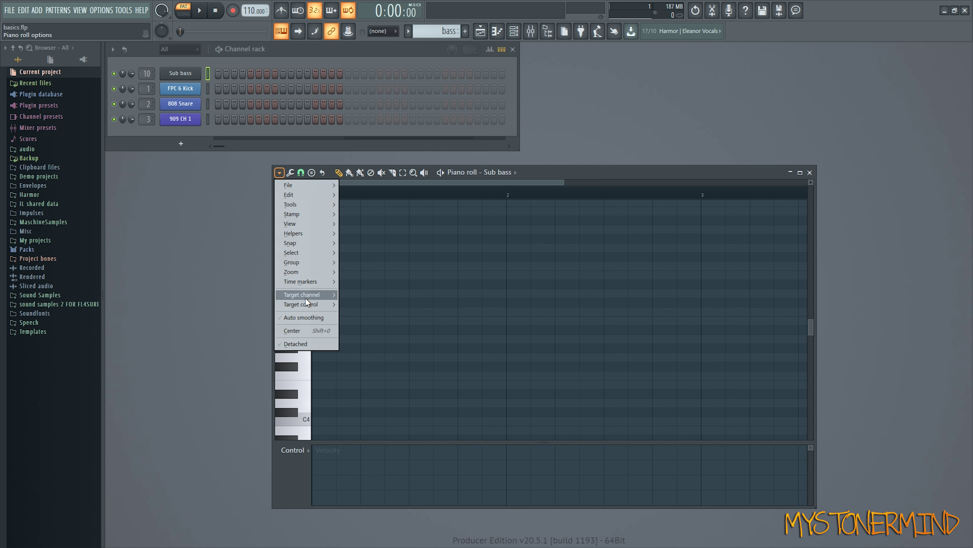
{"action": "left_click", "coordinate": [314, 344]}
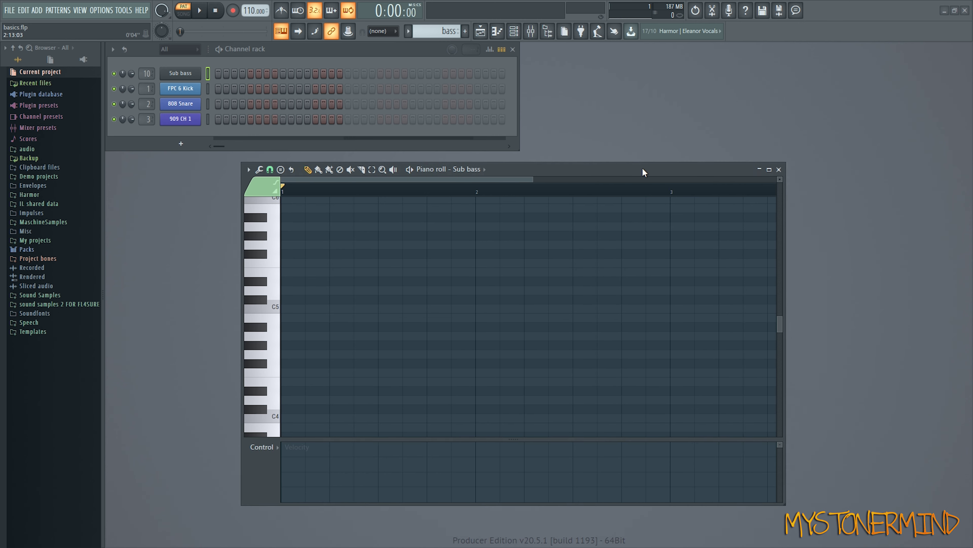
Move the piano roll over the playlist and draw a one-beat C5 note at the start of bar 1.
{"action": "left_click_drag", "start_coordinate": [642, 171], "coordinate": [267, 174]}
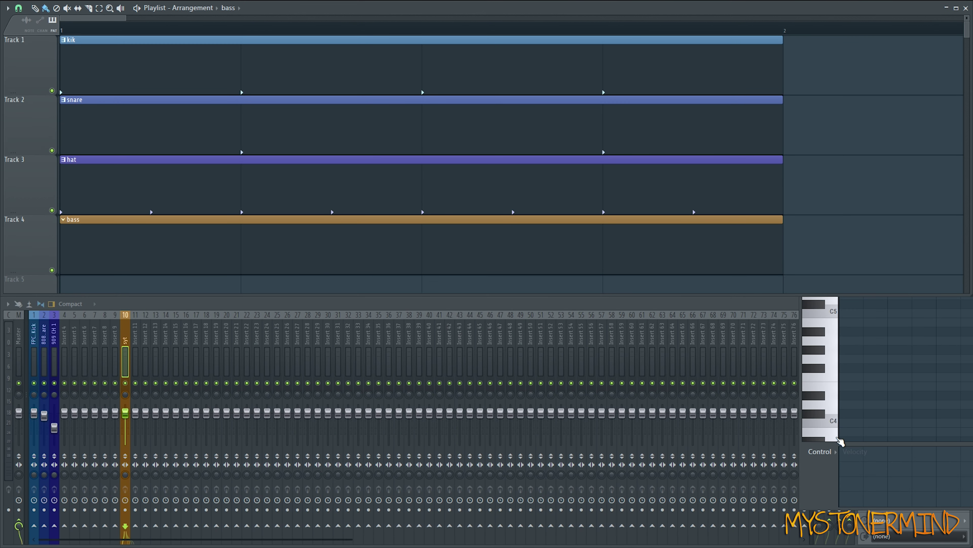
{"action": "left_click", "coordinate": [867, 476]}
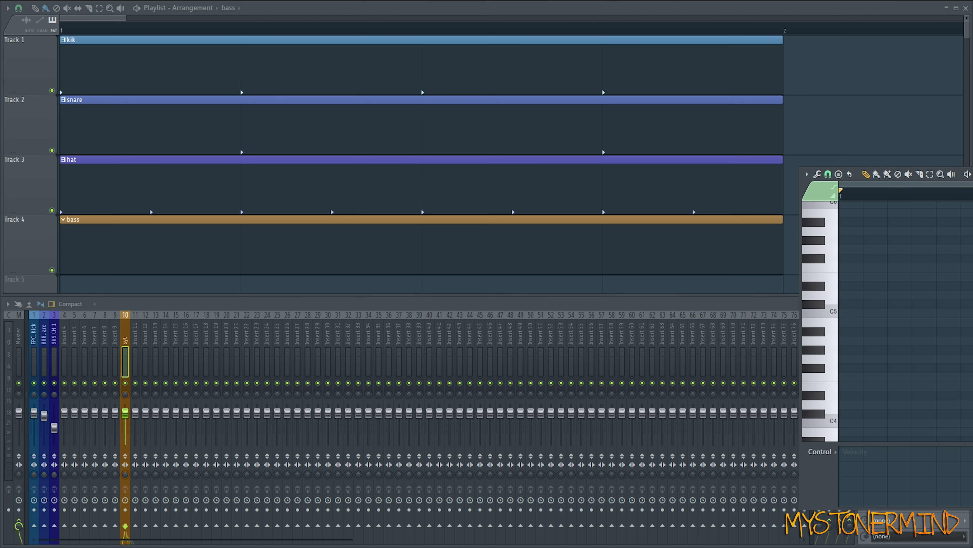
{"action": "left_click_drag", "start_coordinate": [972, 180], "coordinate": [832, 85]}
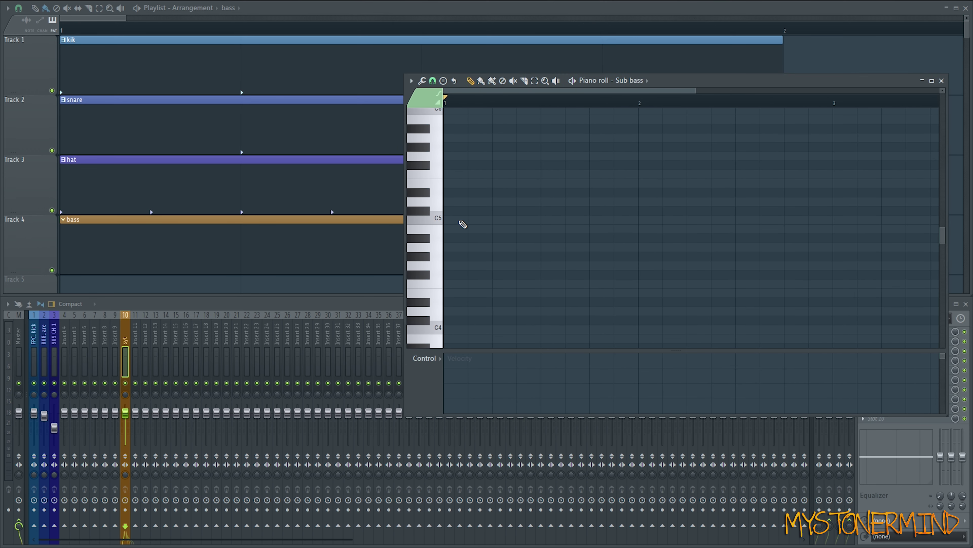
{"action": "left_click", "coordinate": [462, 222]}
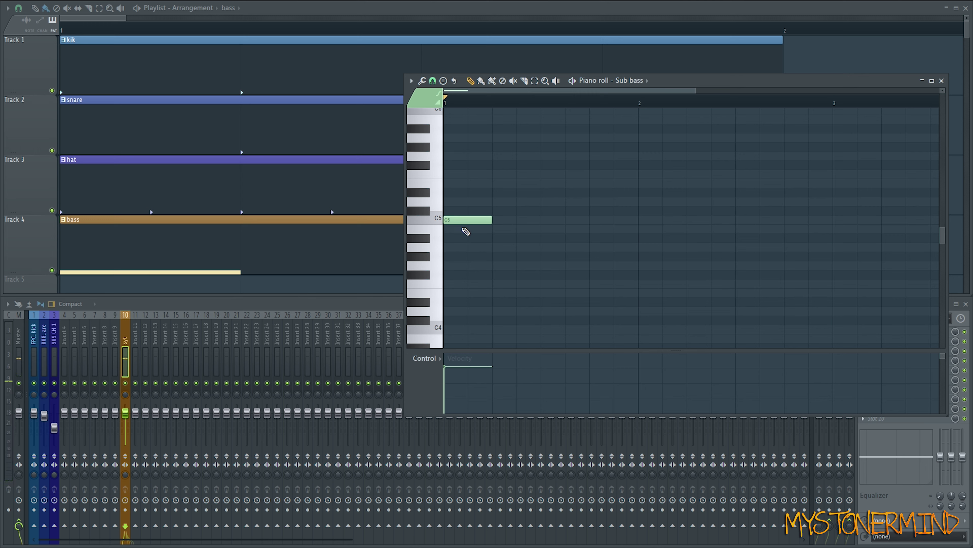
Shorten the C5 note to half a beat and fill bar 1 with equal notes D5, F5, G5, A5, E5, D5 and E5.
{"action": "key", "text": "space"}
{"action": "left_click_drag", "start_coordinate": [490, 219], "coordinate": [476, 201]}
{"action": "key", "text": "space"}
{"action": "key", "text": "space"}
{"action": "key", "text": "space"}
{"action": "left_click", "coordinate": [470, 194]}
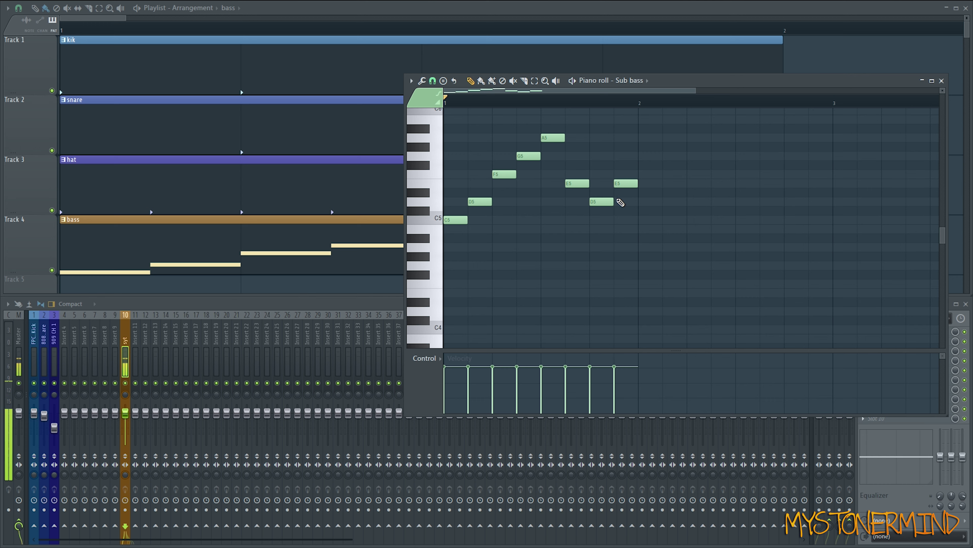
Audition the bass line alone, move the piano roll out of the way and play it together with the drum clips.
{"action": "key", "text": "space"}
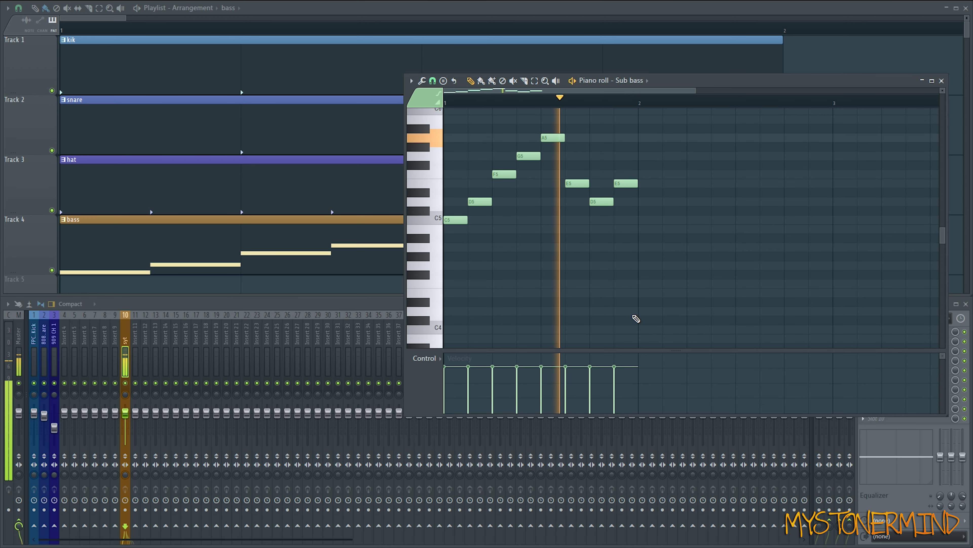
{"action": "key", "text": "space"}
{"action": "left_click_drag", "start_coordinate": [667, 82], "coordinate": [816, 183]}
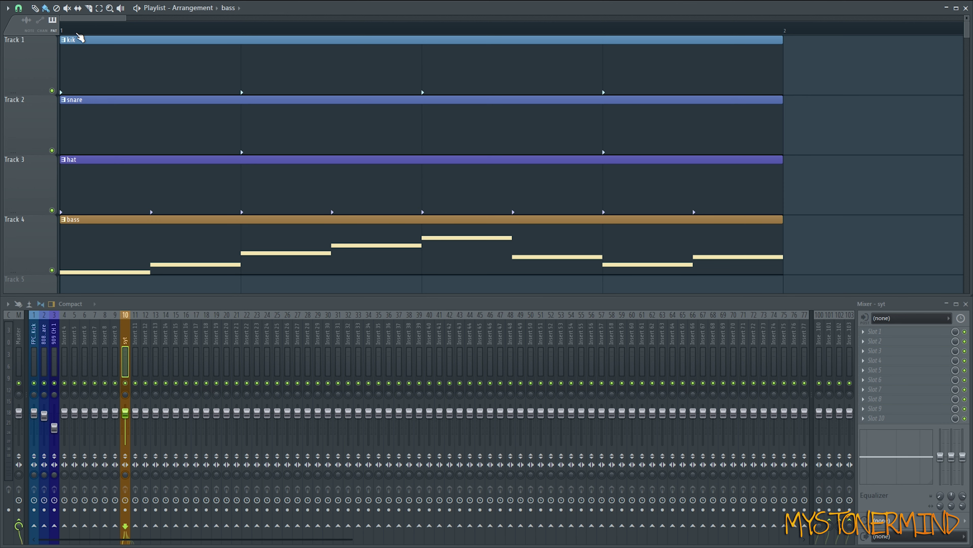
{"action": "key", "text": "space"}
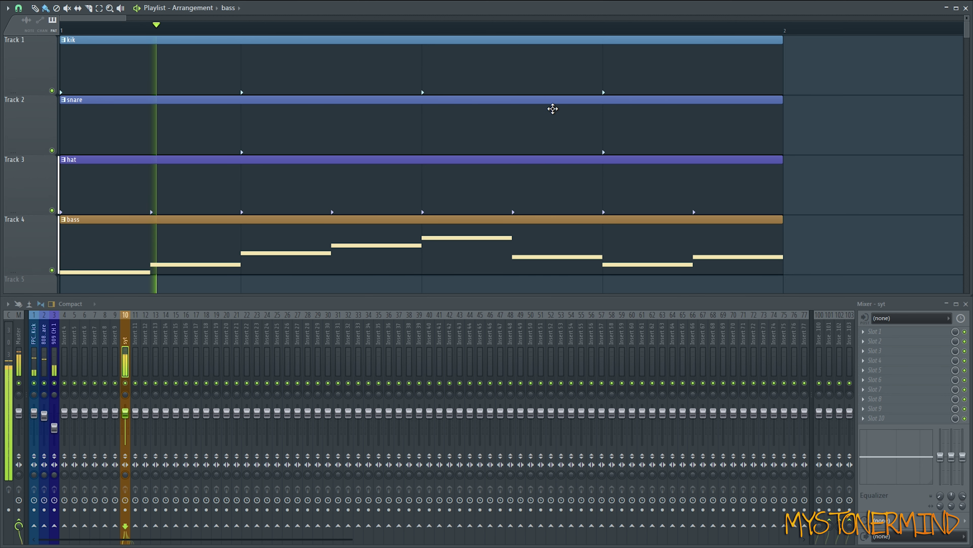
{"action": "key", "text": "space"}
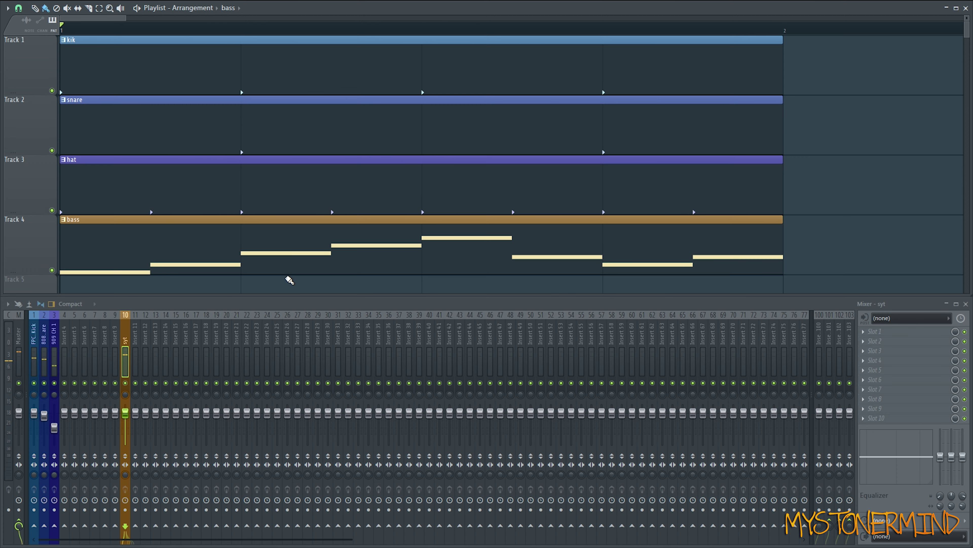
Repeat the snare and hat clips through bar 4 and move the kik and bass clips to bar 4.
{"action": "left_click_drag", "start_coordinate": [126, 19], "coordinate": [626, 20]}
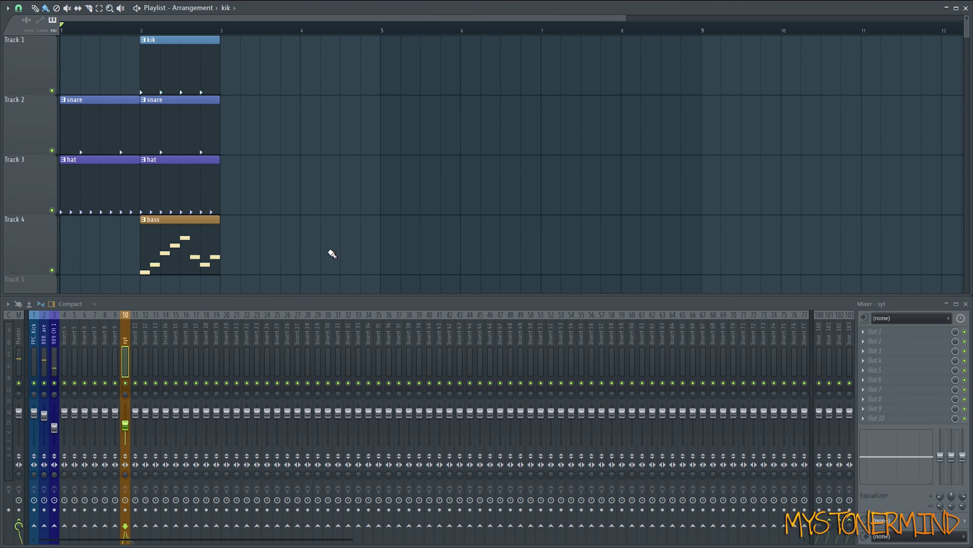
{"action": "left_click_drag", "start_coordinate": [299, 276], "coordinate": [348, 69]}
{"action": "left_click", "coordinate": [478, 103], "text": "ctrl"}
{"action": "left_click_drag", "start_coordinate": [180, 119], "coordinate": [93, 199]}
{"action": "left_click_drag", "start_coordinate": [94, 147], "coordinate": [257, 133]}
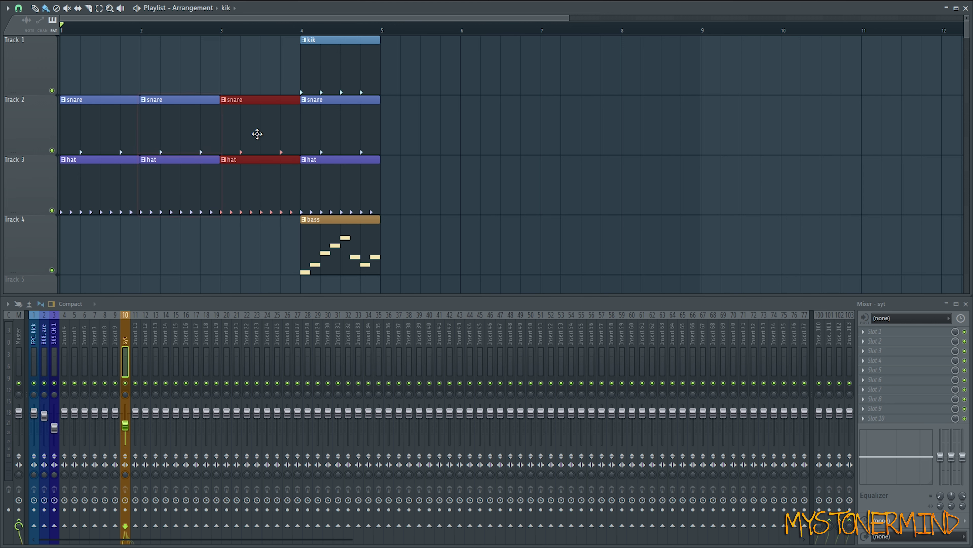
{"action": "left_click", "coordinate": [243, 55], "text": "ctrl"}
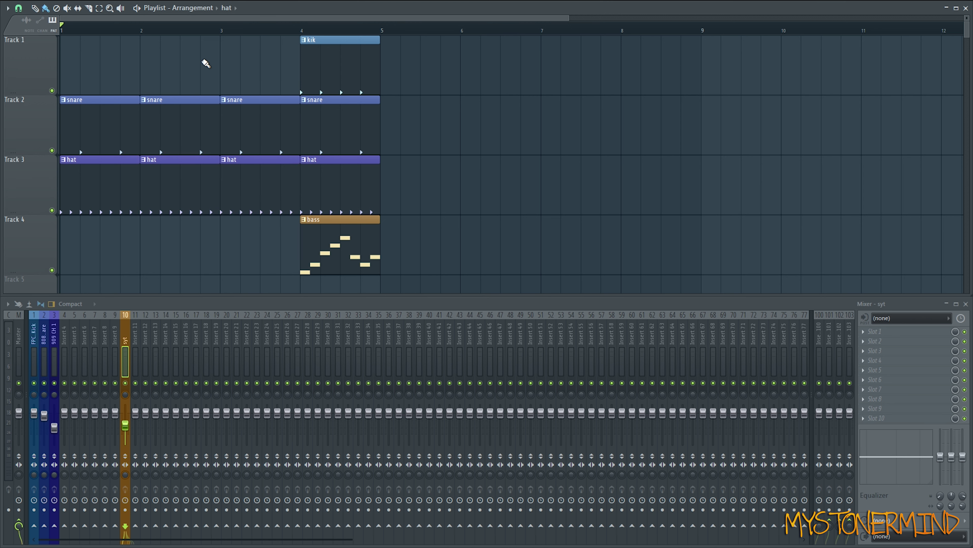
Select the snare and hat clips in bar 2 and copy them to bar 5.
{"action": "left_click_drag", "start_coordinate": [207, 64], "coordinate": [186, 200]}
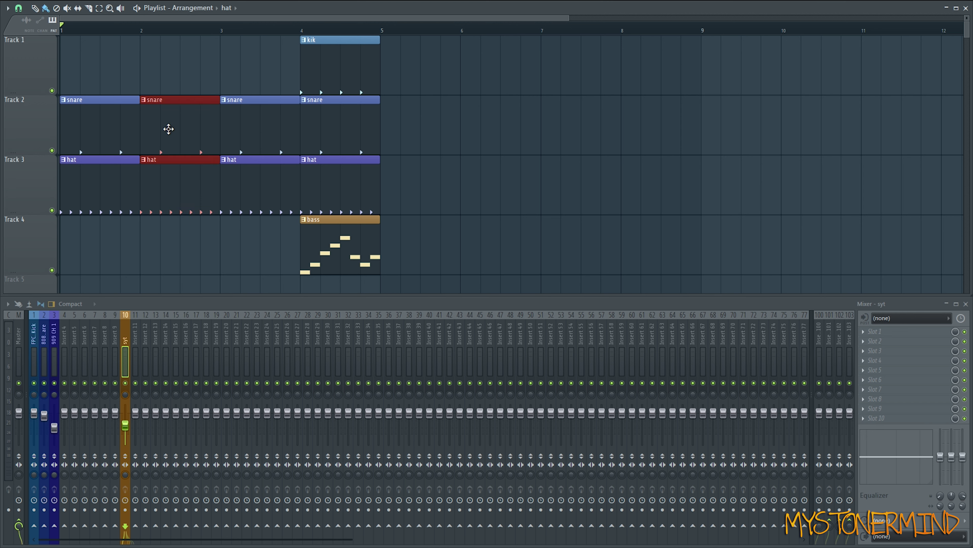
{"action": "left_click_drag", "start_coordinate": [165, 134], "coordinate": [413, 135]}
{"action": "left_click_drag", "start_coordinate": [544, 18], "coordinate": [774, 57]}
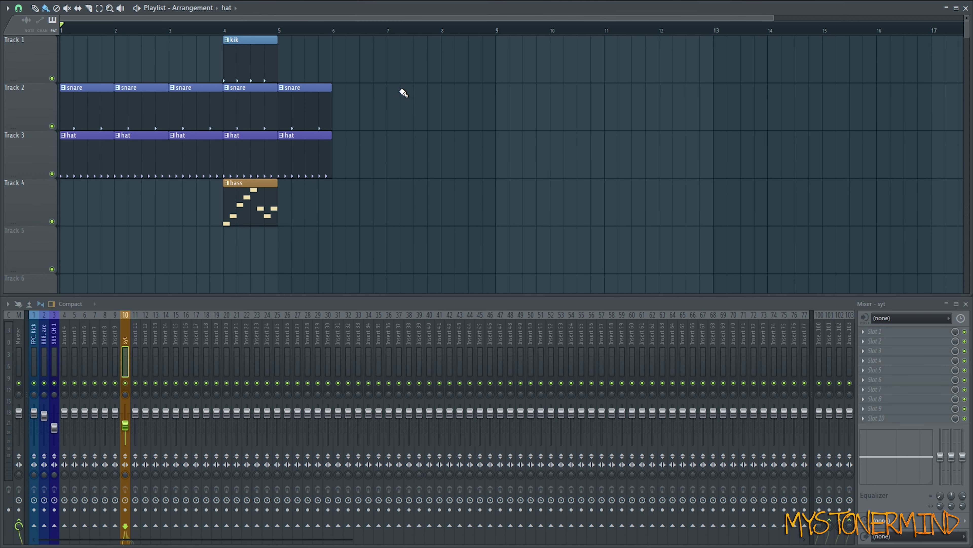
Try different selections of the kik, snare and bass clips in bars 4 and 5, and clear the selection.
{"action": "left_click_drag", "start_coordinate": [412, 75], "coordinate": [249, 103]}
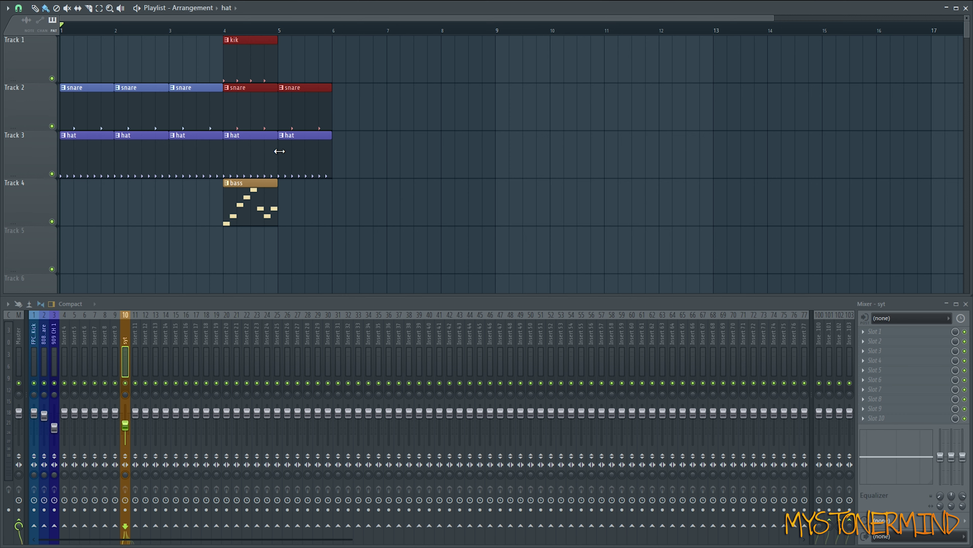
{"action": "left_click_drag", "start_coordinate": [359, 273], "coordinate": [226, 178]}
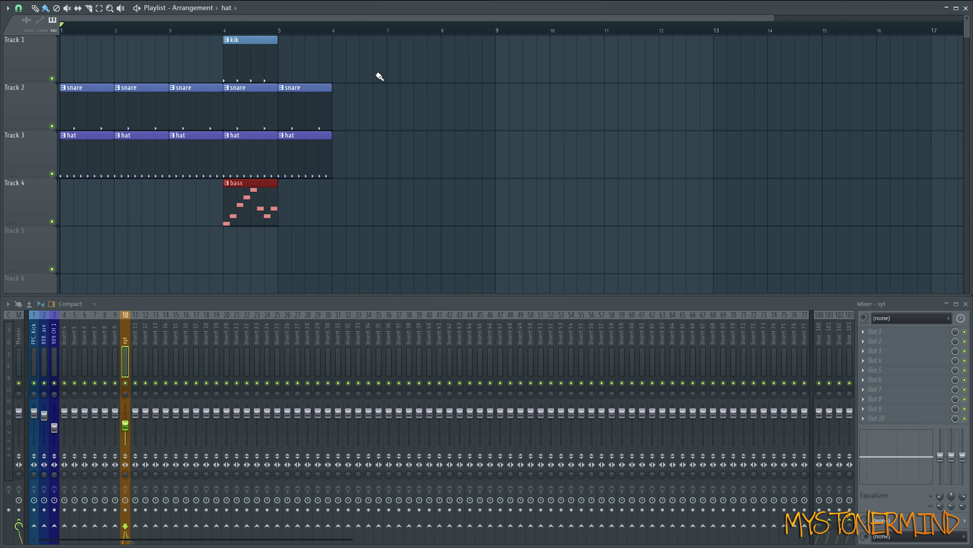
{"action": "left_click_drag", "start_coordinate": [379, 77], "coordinate": [240, 115]}
{"action": "left_click_drag", "start_coordinate": [385, 129], "coordinate": [234, 224]}
{"action": "left_click_drag", "start_coordinate": [370, 36], "coordinate": [233, 115]}
{"action": "right_click", "coordinate": [495, 133], "text": "ctrl"}
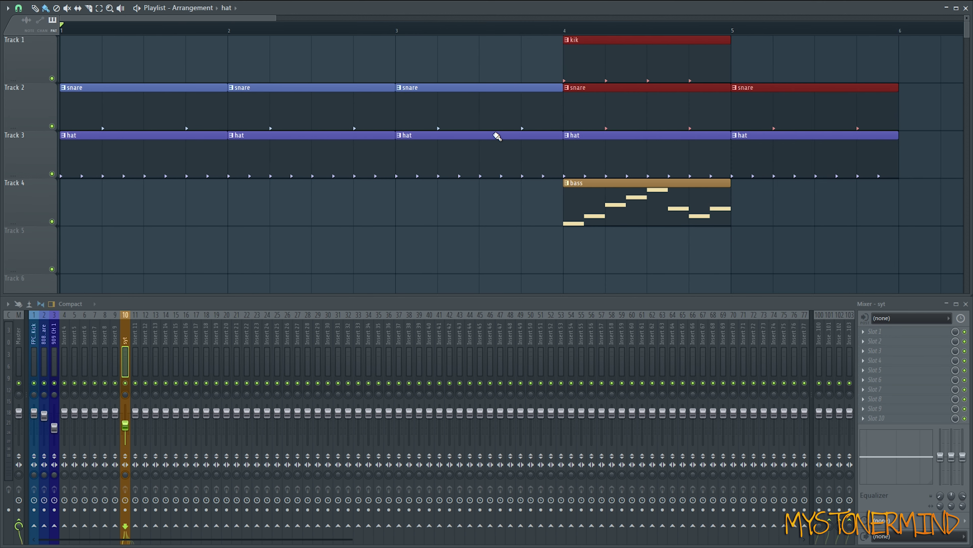
{"action": "right_click", "coordinate": [495, 133], "text": "ctrl"}
{"action": "left_click", "coordinate": [478, 96], "text": "ctrl"}
Select the kik, snare and bass clips in bars 4 and 5 and copy them to bars 6 and 7.
{"action": "left_click_drag", "start_coordinate": [413, 76], "coordinate": [241, 102]}
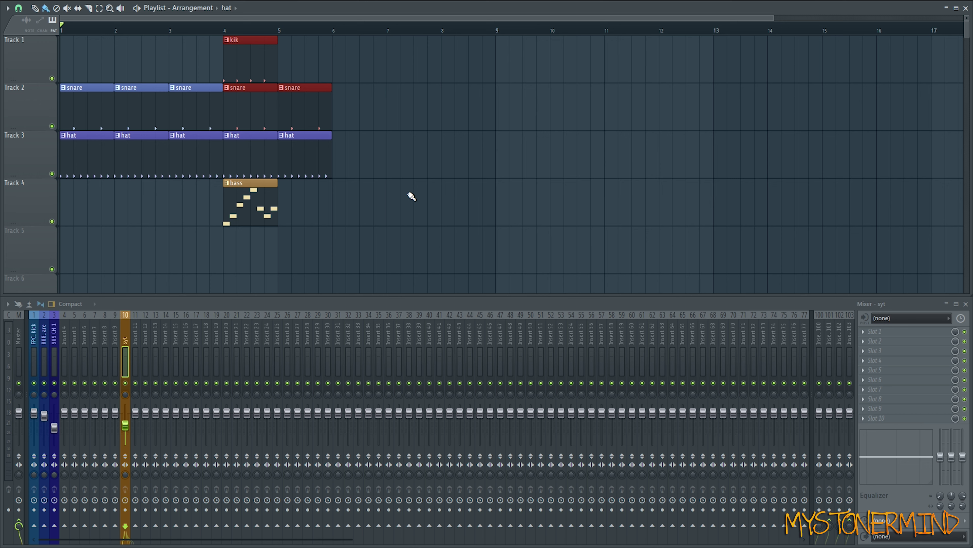
{"action": "left_click_drag", "start_coordinate": [428, 168], "coordinate": [249, 207]}
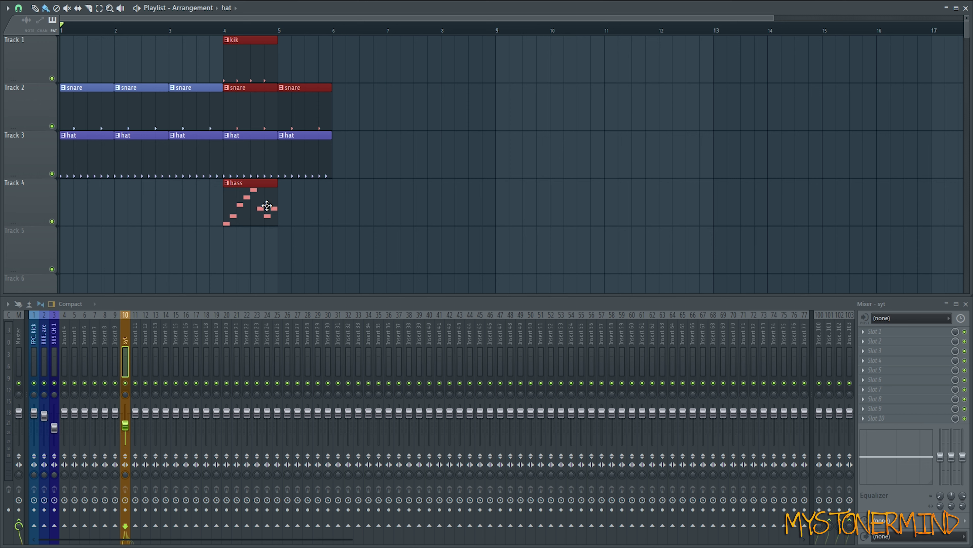
{"action": "mouse_move", "coordinate": [255, 204]}
{"action": "left_mouse_down"}
{"action": "mouse_move", "coordinate": [367, 211]}
{"action": "mouse_move", "coordinate": [358, 212]}
{"action": "left_mouse_up"}
{"action": "right_click", "coordinate": [467, 230]}
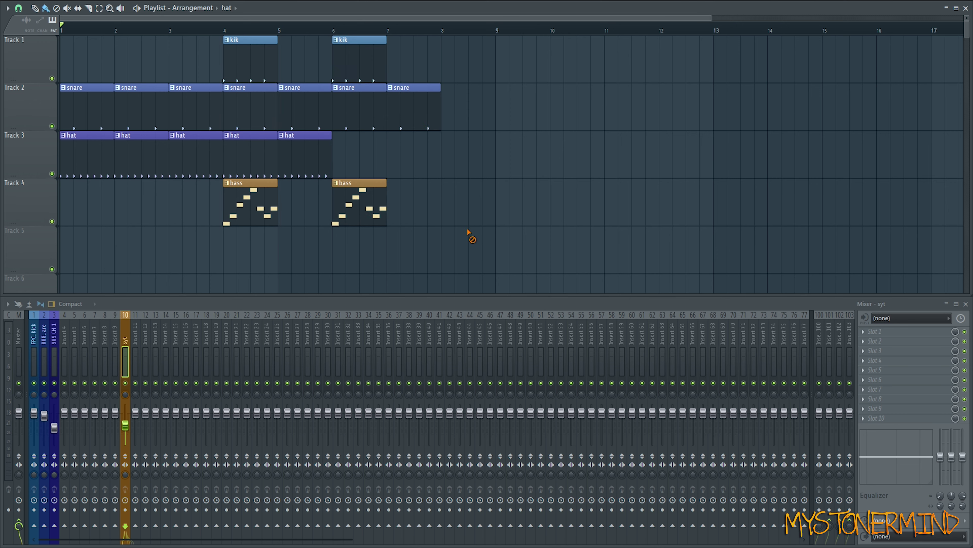
{"action": "right_click", "coordinate": [380, 200]}
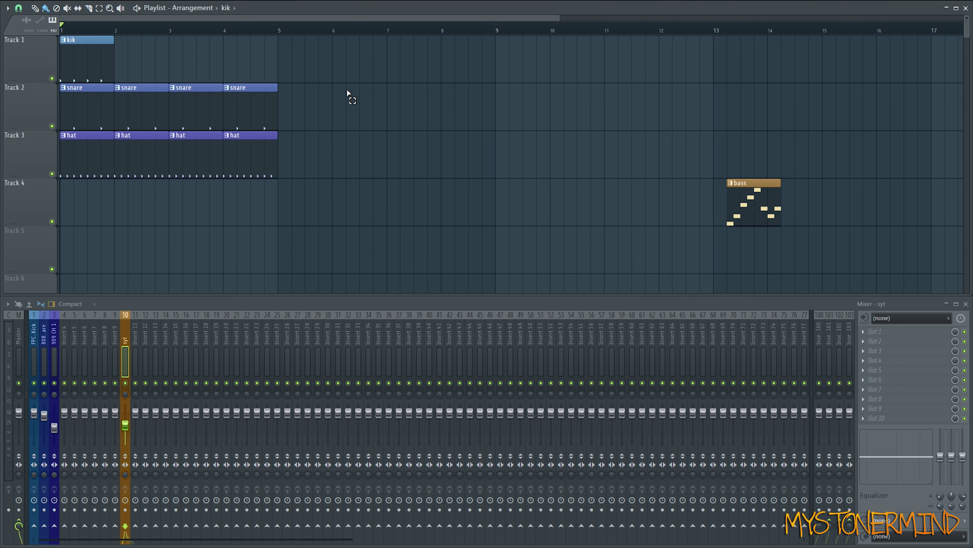
Select the snare and hat clips in bars 3 and 4 and duplicate them through bar 8.
{"action": "left_click_drag", "start_coordinate": [348, 93], "coordinate": [185, 157]}
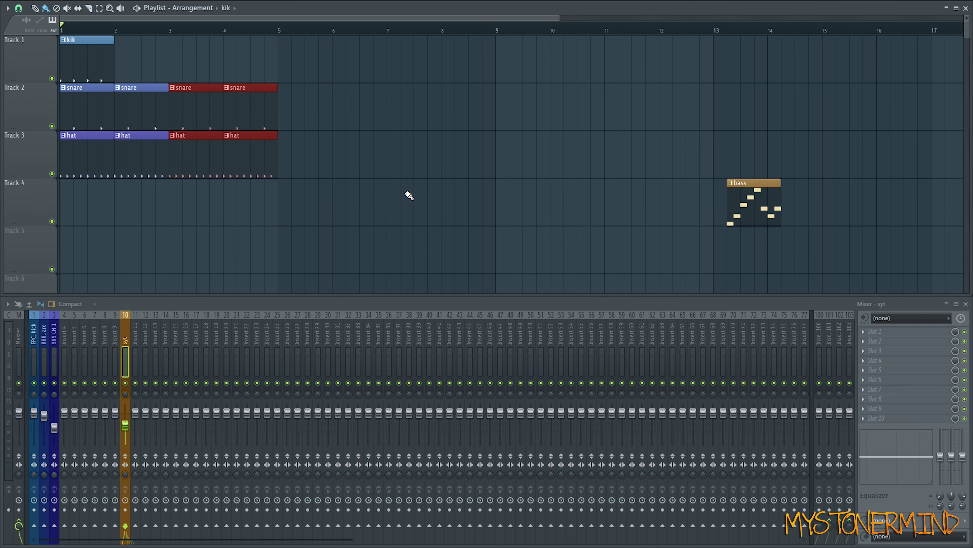
{"action": "key", "text": "ctrl+b"}
{"action": "key", "text": "ctrl+b"}
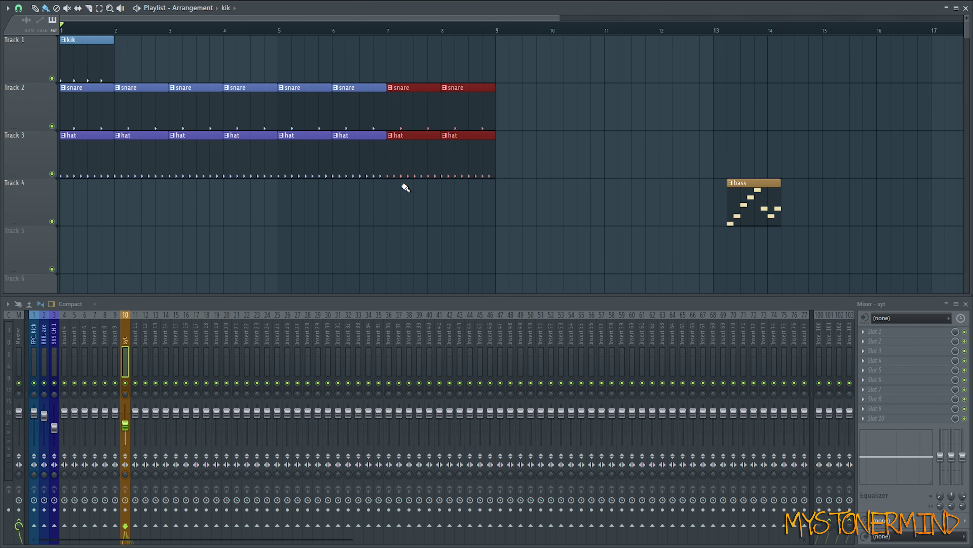
Repeat the kik clip through bar 4, and duplicate all clips of bars 1 to 4 to bars 5 to 8.
{"action": "key", "text": "ctrl+b"}
{"action": "key", "text": "ctrl+b"}
{"action": "key", "text": "ctrl+d"}
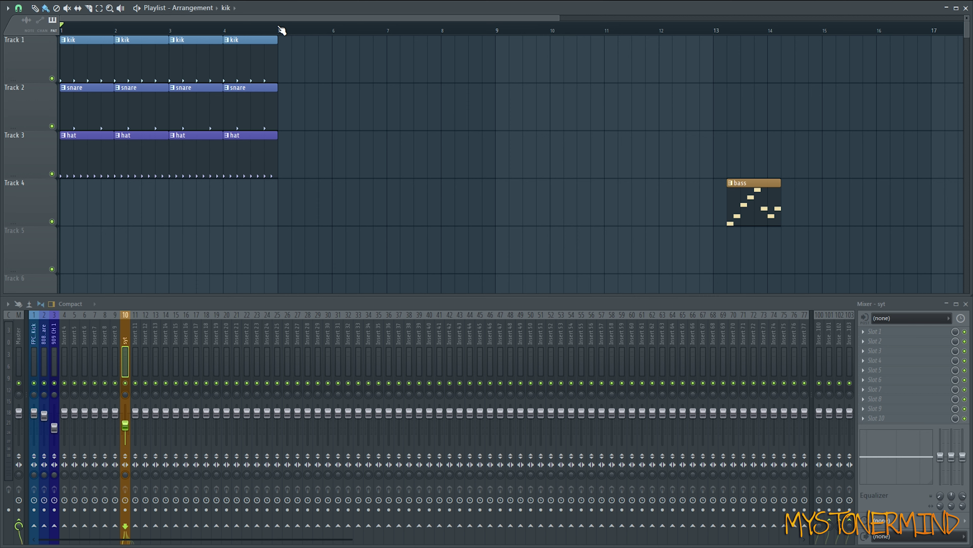
{"action": "left_click_drag", "start_coordinate": [278, 27], "coordinate": [62, 32]}
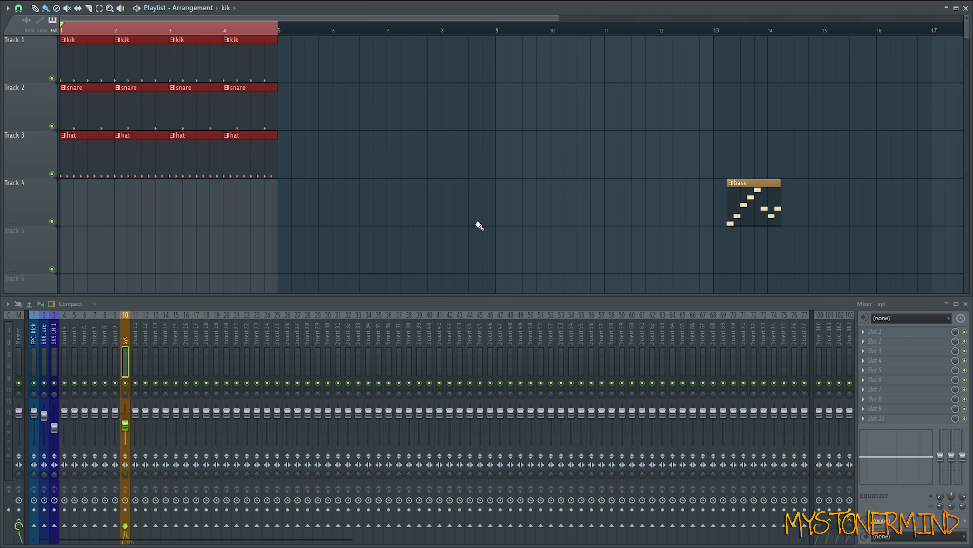
{"action": "key", "text": "ctrl+b"}
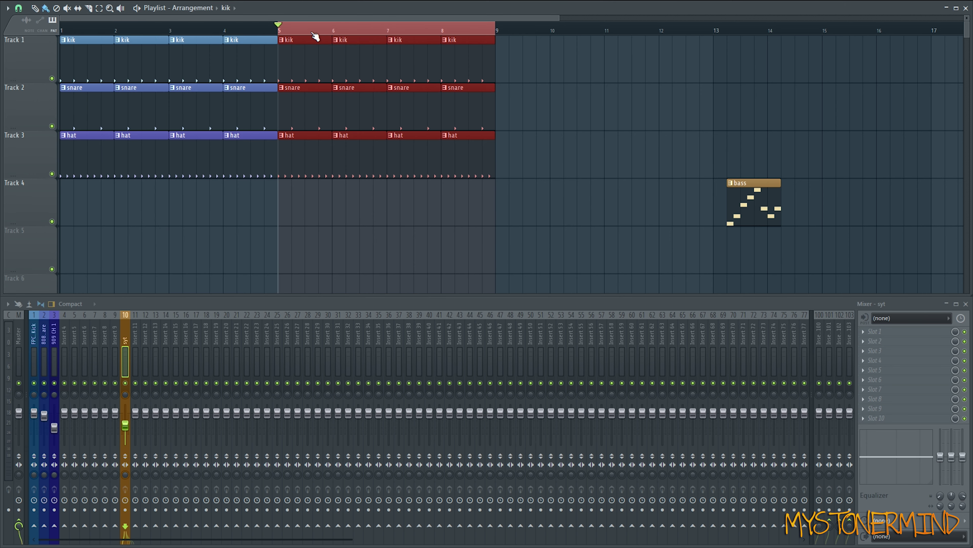
Move the bass clip on Track 4 to bar 5 and remove the kik clips from bars 1 to 4.
{"action": "left_click_drag", "start_coordinate": [750, 210], "coordinate": [518, 211]}
{"action": "left_click_drag", "start_coordinate": [536, 178], "coordinate": [291, 34]}
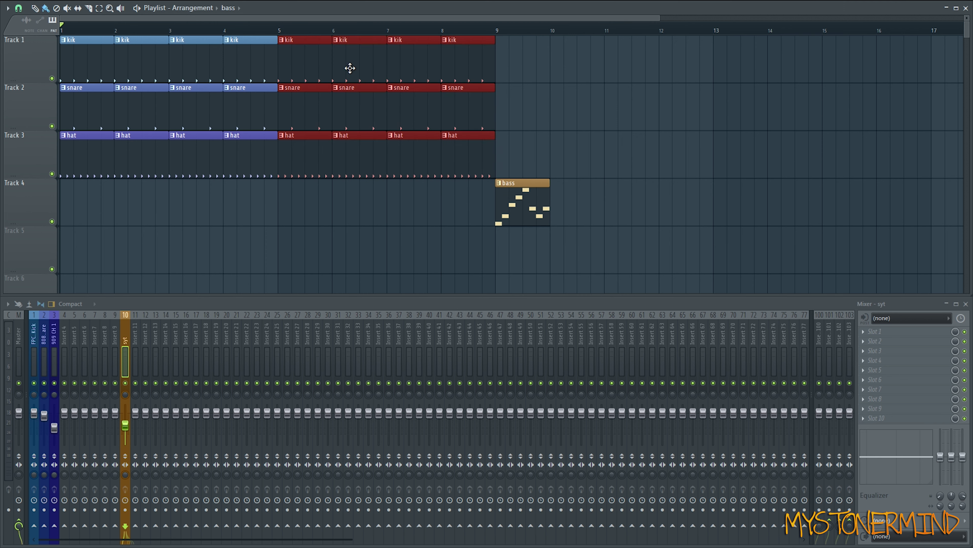
{"action": "key", "text": "ctrl+b"}
{"action": "left_click", "coordinate": [881, 180]}
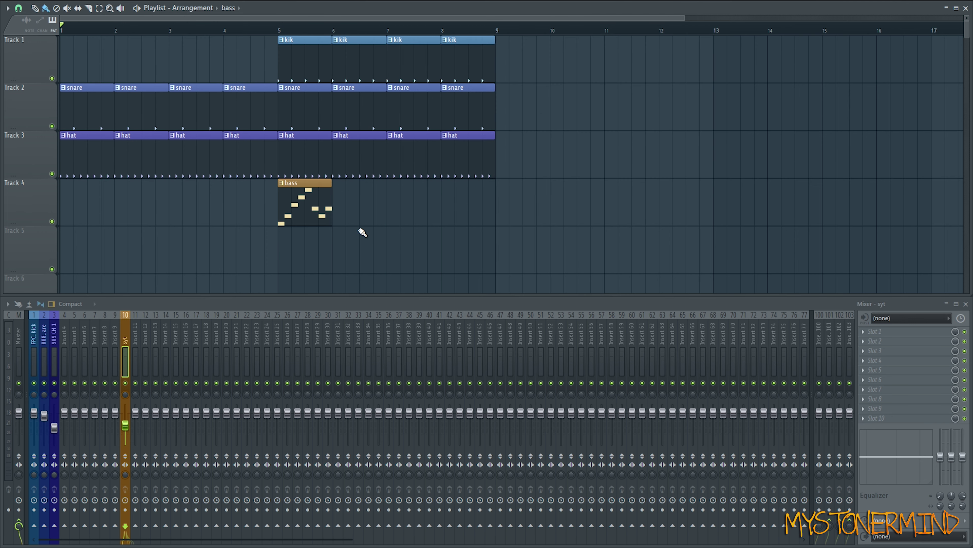
Play the arrangement from bar 1, move the bass clip on Track 4 to bar 3 and stop playback.
{"action": "left_click", "coordinate": [87, 31]}
{"action": "key", "text": "space"}
{"action": "left_click_drag", "start_coordinate": [288, 202], "coordinate": [179, 201]}
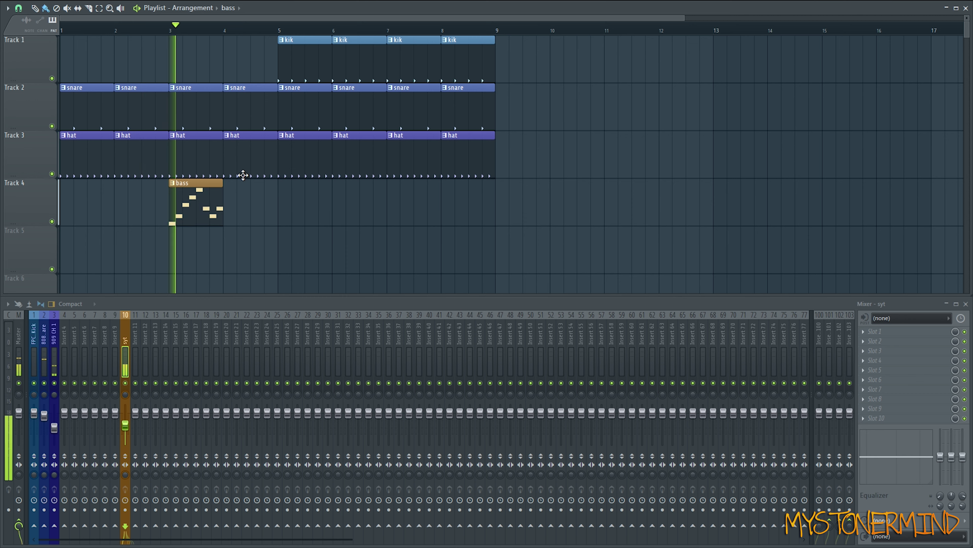
{"action": "key", "text": "space"}
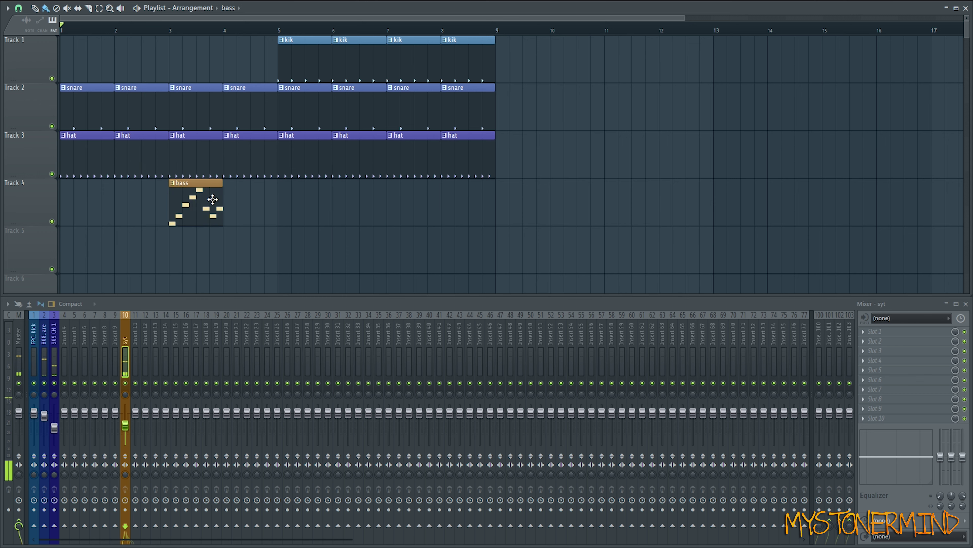
Copy the bass clip to bar 4 and duplicate the pair until Track 4 is filled through bar 8.
{"action": "left_click_drag", "start_coordinate": [213, 200], "coordinate": [253, 202]}
{"action": "left_click_drag", "start_coordinate": [206, 192], "coordinate": [200, 190]}
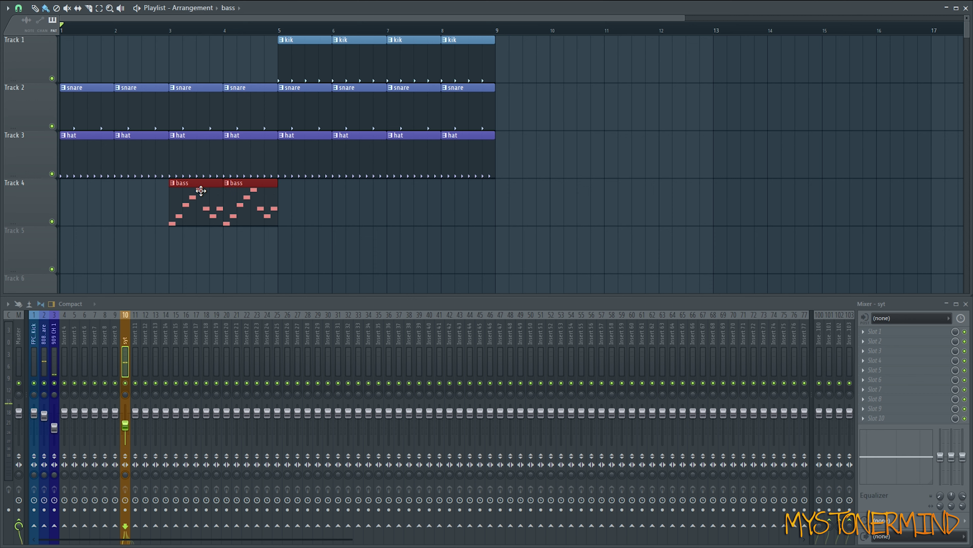
{"action": "key", "text": "ctrl+b"}
{"action": "key", "text": "ctrl+b"}
{"action": "left_click", "coordinate": [658, 205], "text": "ctrl"}
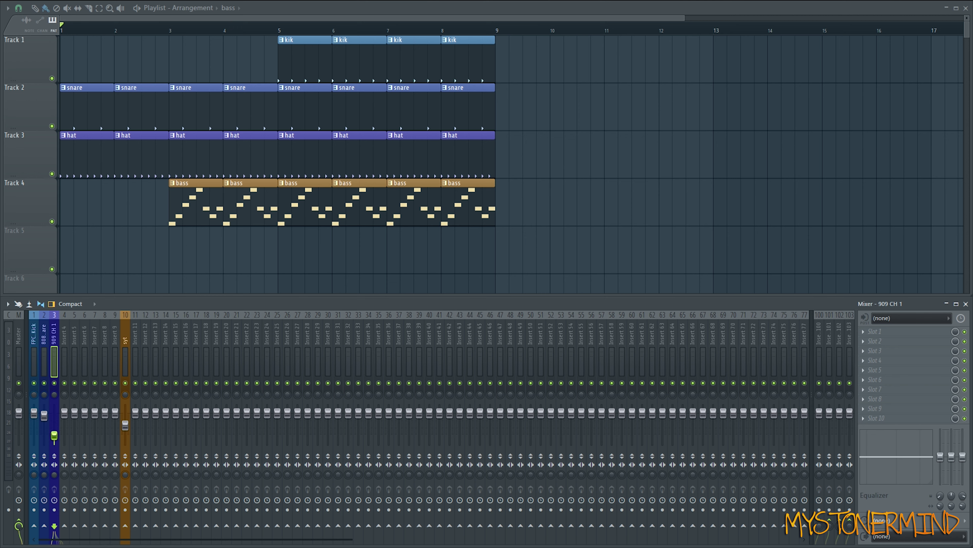
Lower the 909 CH 1 mixer fader and create an automation clip for its volume from bar 1 to just past bar 3.
{"action": "left_click_drag", "start_coordinate": [54, 435], "coordinate": [54, 413]}
{"action": "left_click_drag", "start_coordinate": [54, 428], "coordinate": [54, 425]}
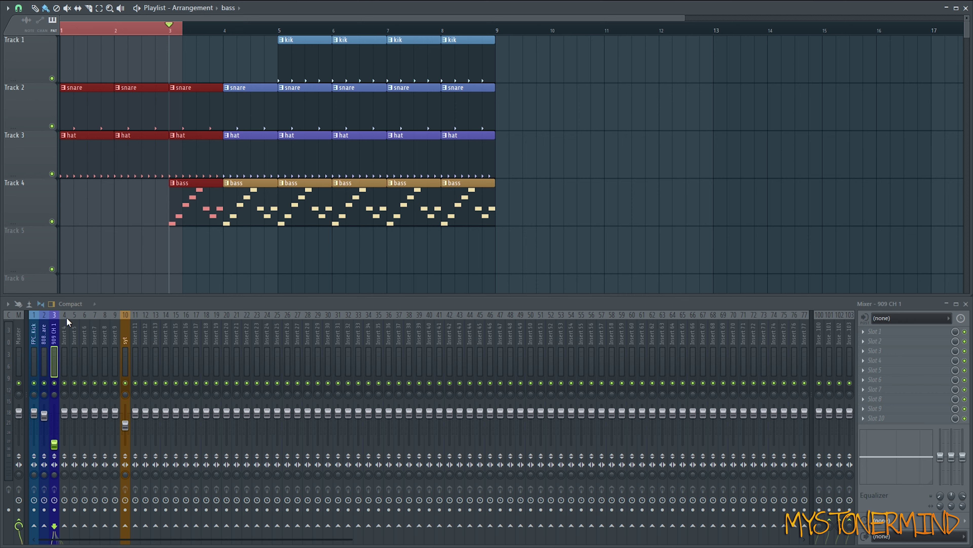
{"action": "right_click", "coordinate": [57, 446]}
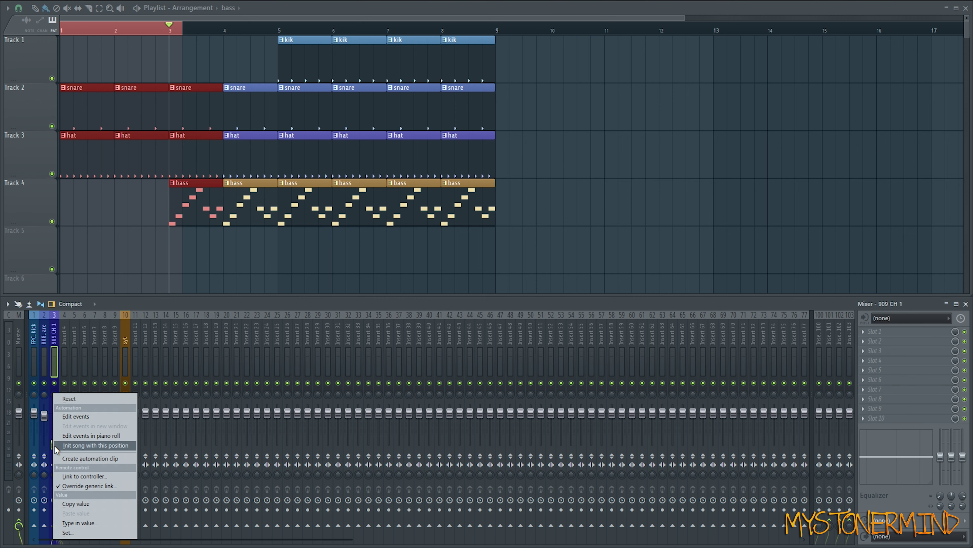
{"action": "left_click", "coordinate": [85, 458]}
{"action": "left_click", "coordinate": [120, 57]}
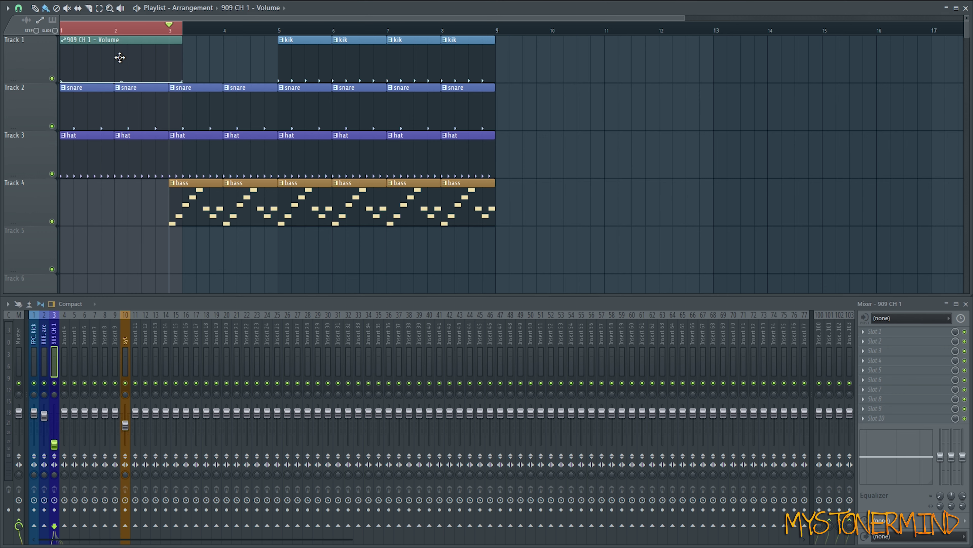
Move the 909 CH 1 volume automation clip to Track 5, shape it as a ramp rising to bar 3 and play it back.
{"action": "left_click_drag", "start_coordinate": [120, 58], "coordinate": [74, 241]}
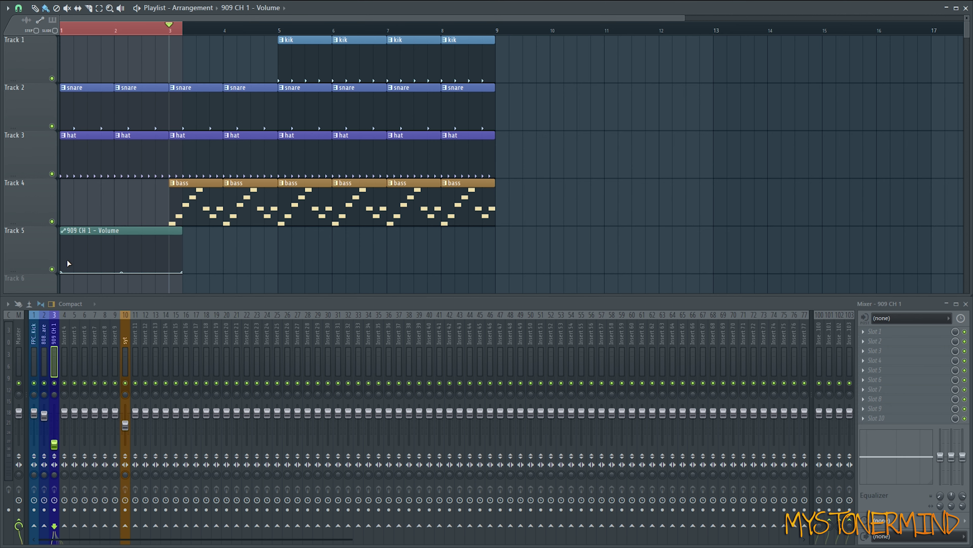
{"action": "left_click_drag", "start_coordinate": [183, 272], "coordinate": [31, 223]}
{"action": "left_click_drag", "start_coordinate": [787, 121], "coordinate": [635, 122]}
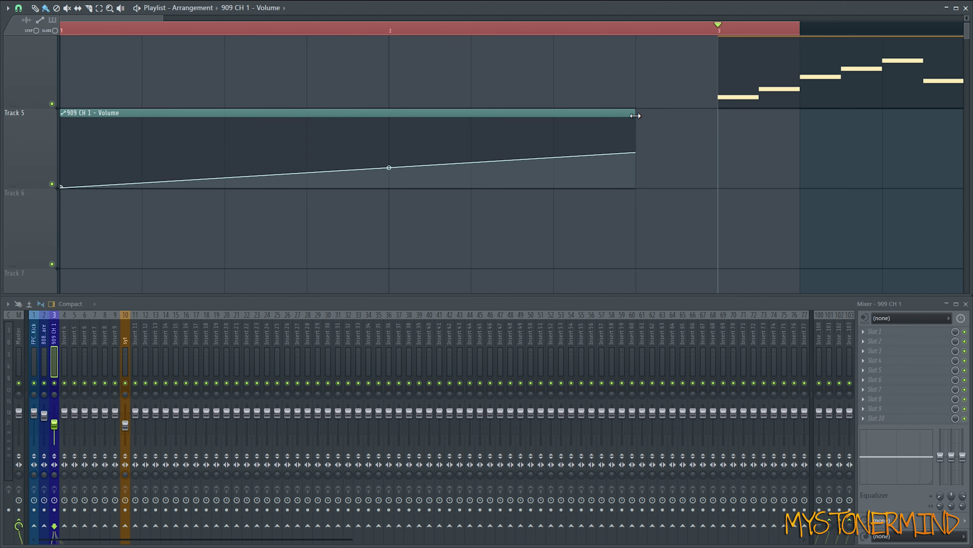
{"action": "left_click_drag", "start_coordinate": [636, 119], "coordinate": [717, 128]}
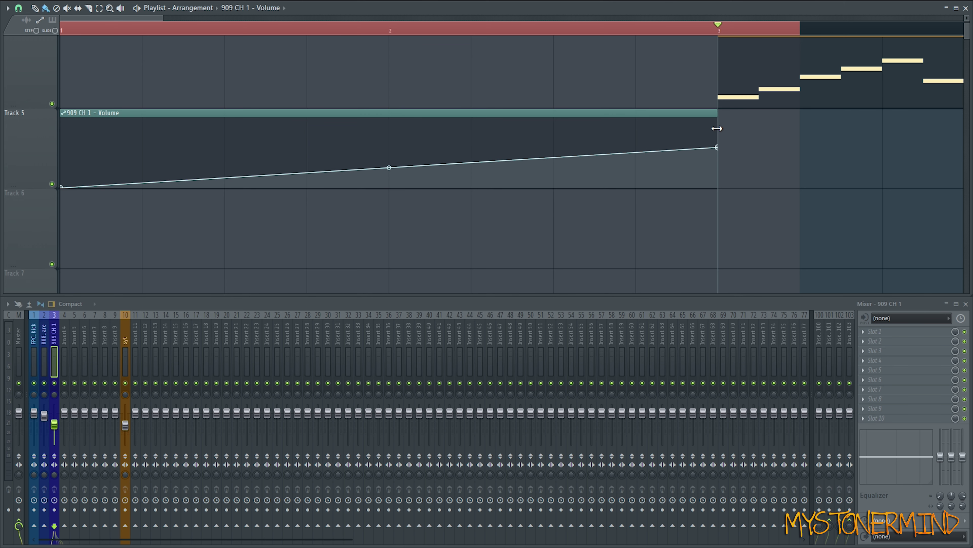
{"action": "key", "text": "space"}
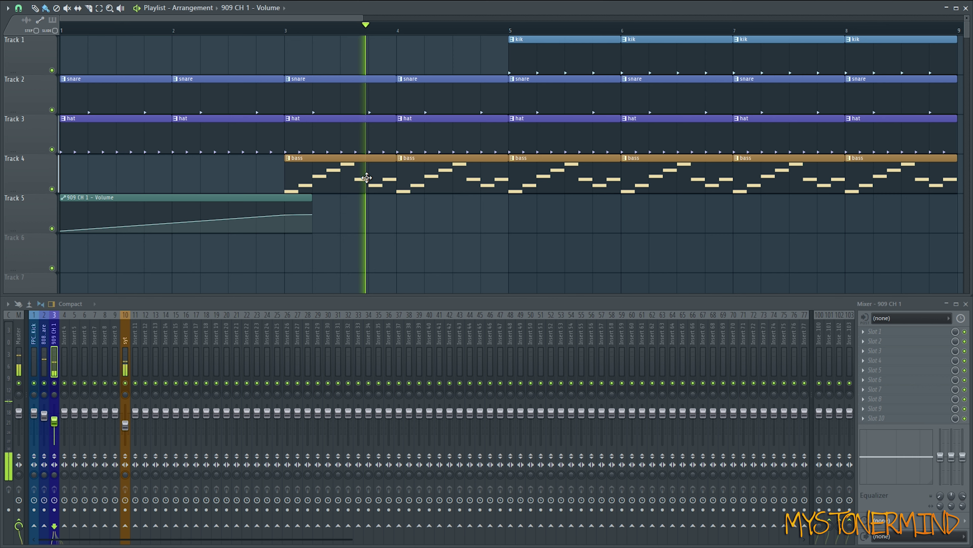
Lower the 909 CH 1 volume automation ramp at bar 3 and at the clip's end, and play the arrangement back.
{"action": "key", "text": "space"}
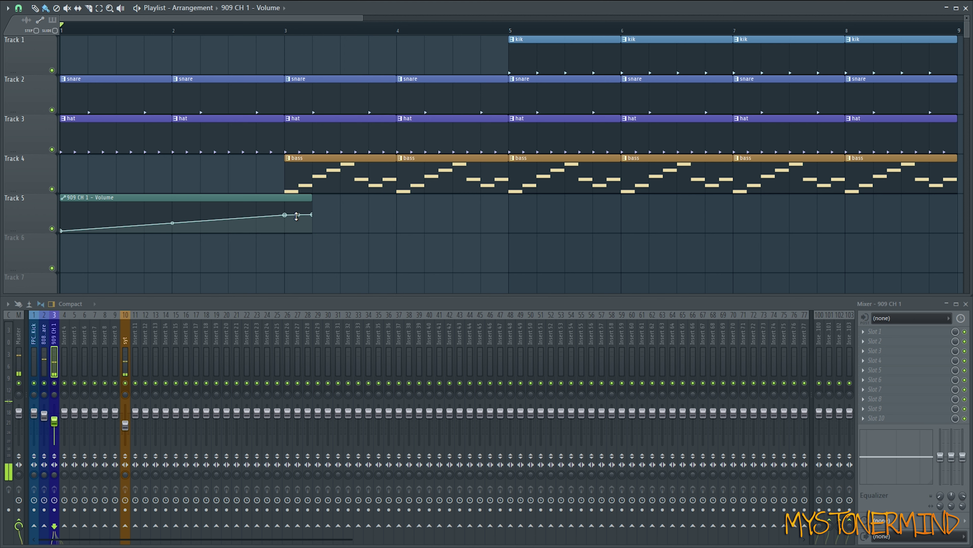
{"action": "left_click_drag", "start_coordinate": [286, 214], "coordinate": [315, 220]}
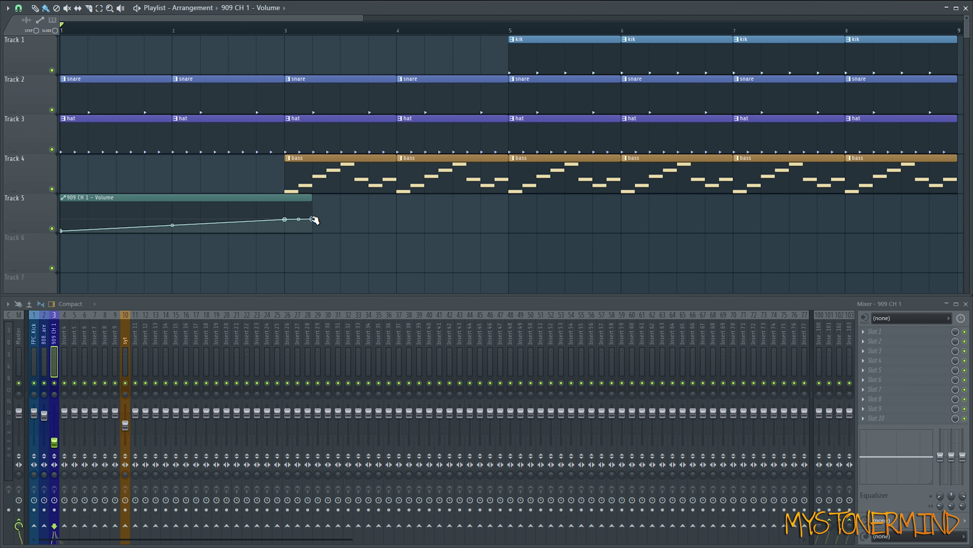
{"action": "key", "text": "space"}
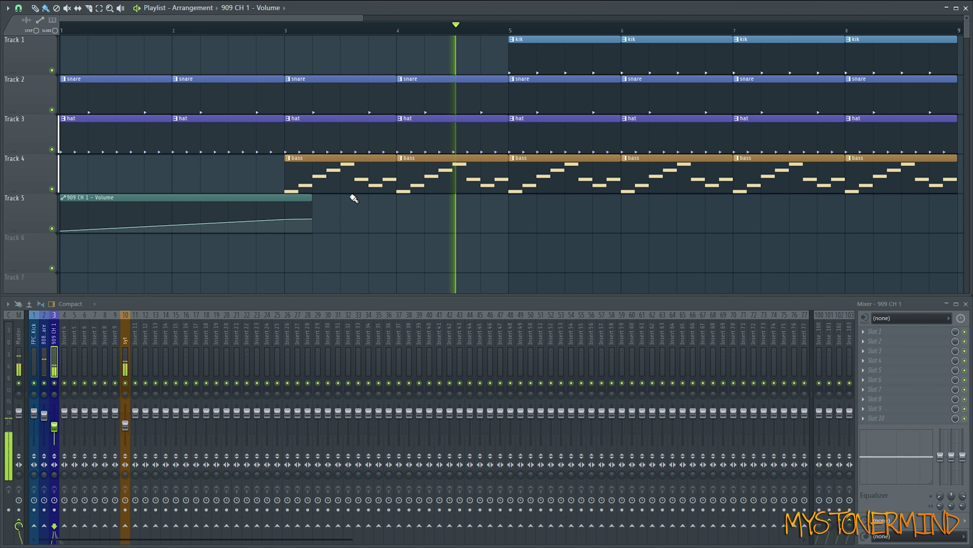
{"action": "key", "text": "space"}
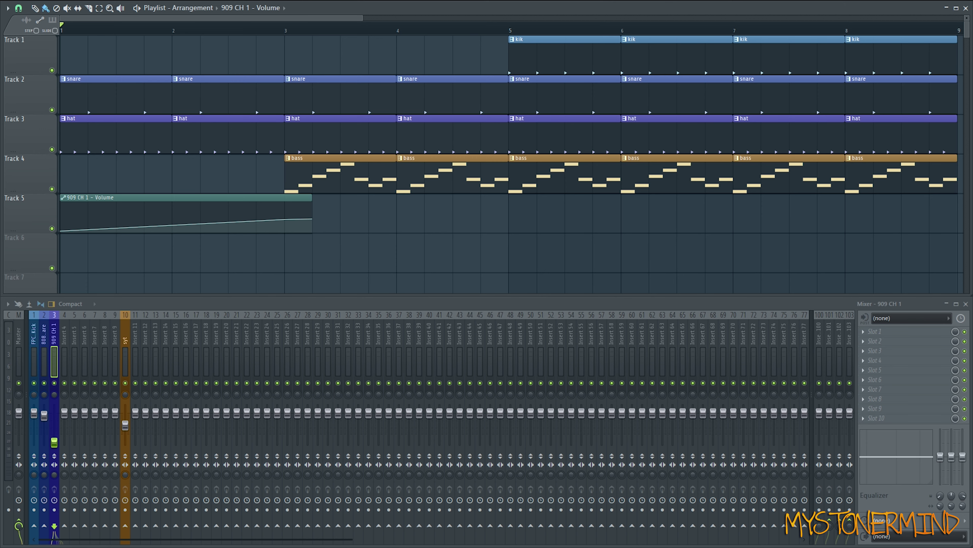
Open the general settings, switch the click-and-hold and special gesture functions off and back on, and look at the Animations choices.
{"action": "key", "text": "F10"}
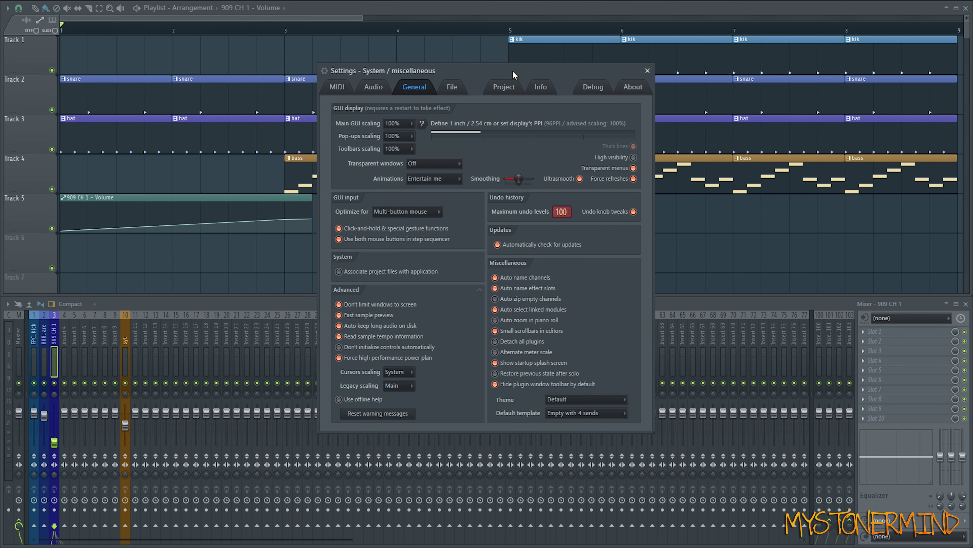
{"action": "left_click_drag", "start_coordinate": [500, 64], "coordinate": [609, 81]}
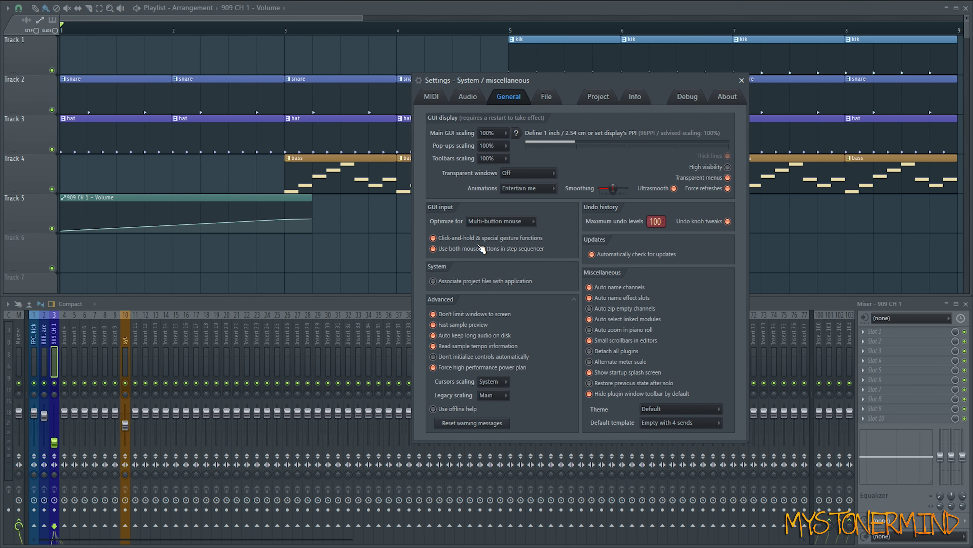
{"action": "left_click", "coordinate": [444, 239]}
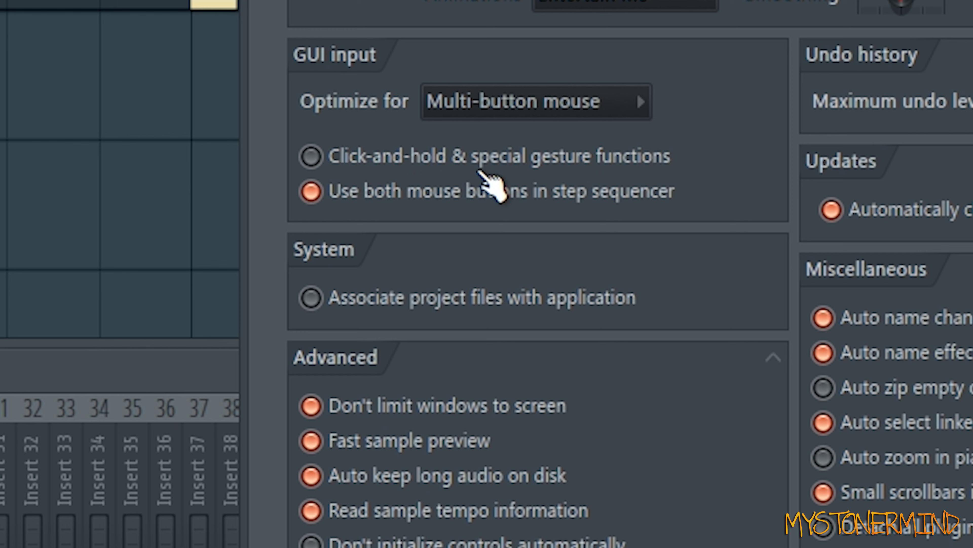
{"action": "left_click", "coordinate": [458, 165]}
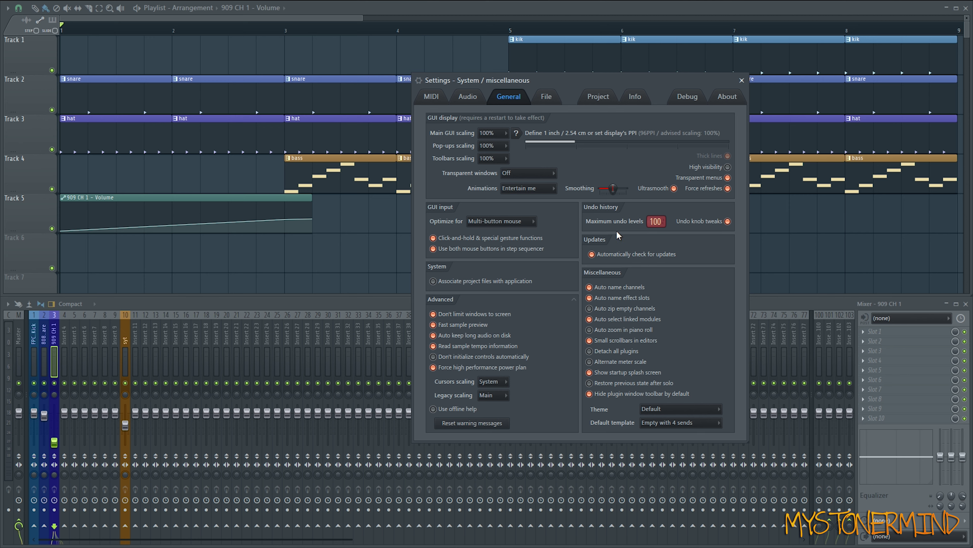
{"action": "left_click", "coordinate": [545, 187]}
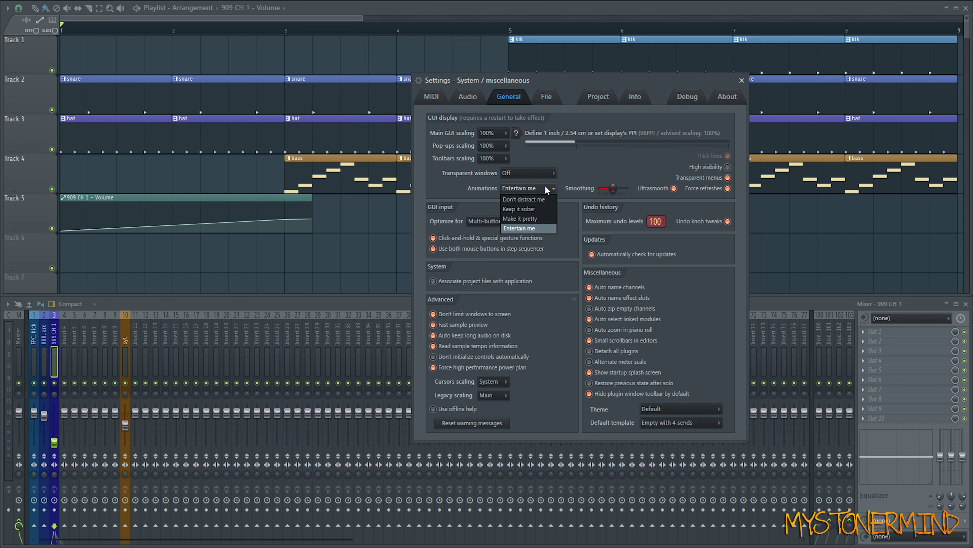
{"action": "left_click", "coordinate": [613, 160]}
{"action": "key", "text": "Escape"}
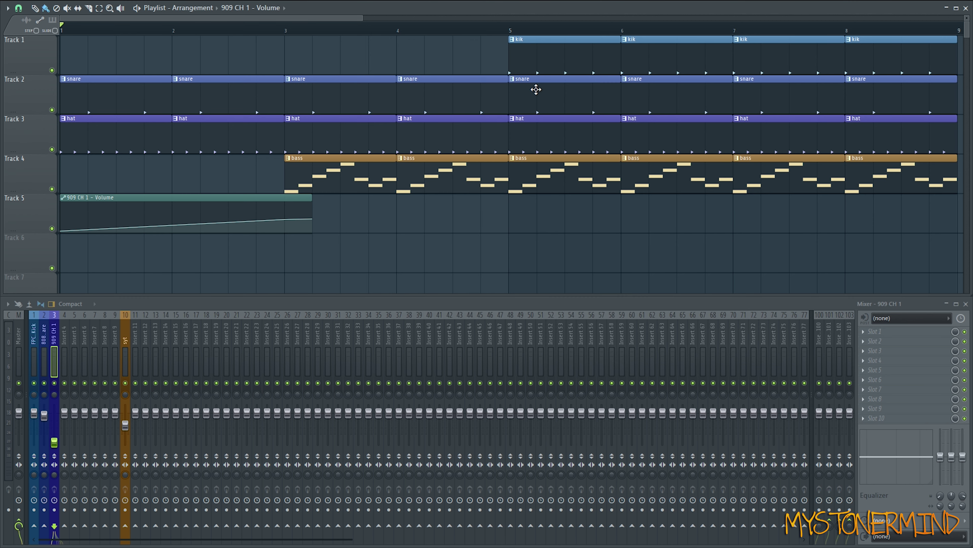
Try to shorten the bar 4 snare and hat clips on Tracks 2 and 3 to half a bar, and undo both changes.
{"action": "left_click", "coordinate": [301, 31]}
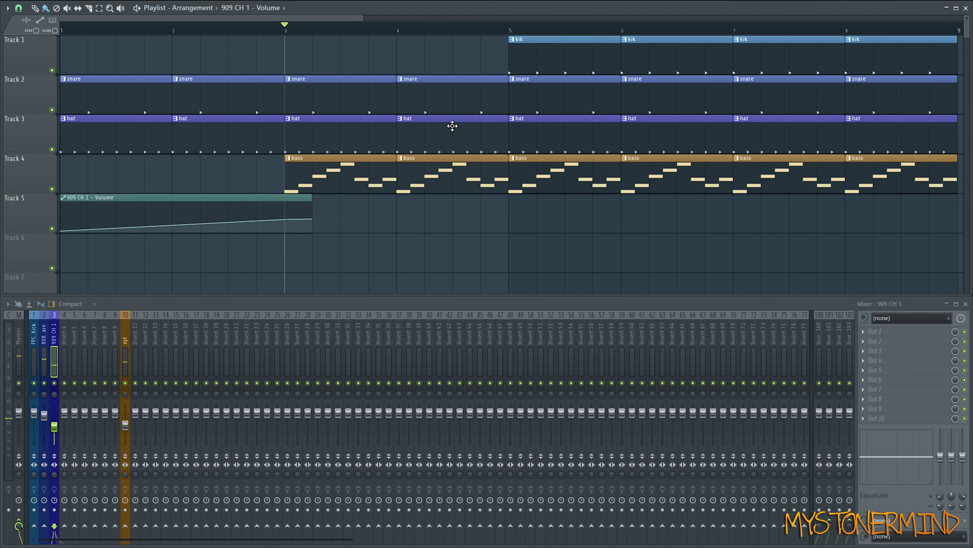
{"action": "left_click_drag", "start_coordinate": [506, 96], "coordinate": [453, 105]}
{"action": "left_click_drag", "start_coordinate": [506, 126], "coordinate": [453, 139]}
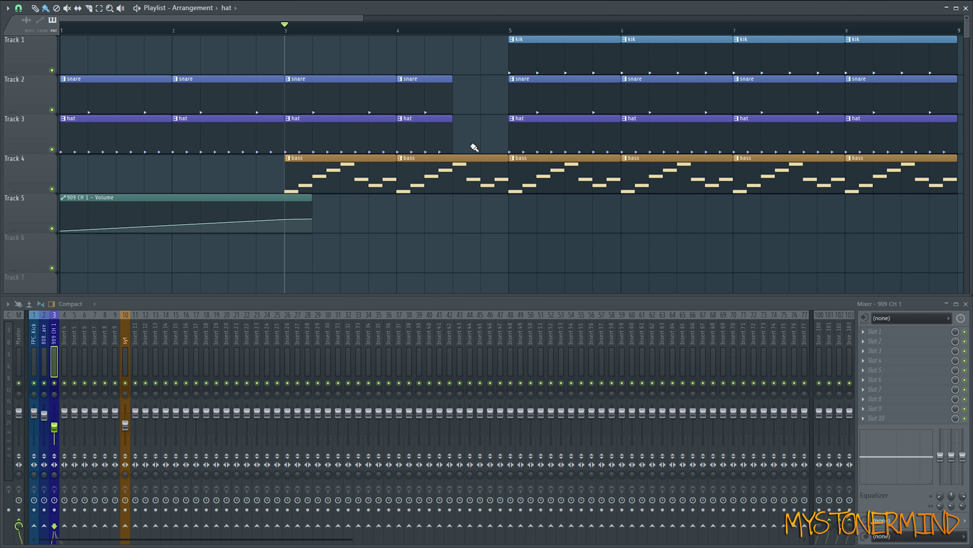
{"action": "key", "text": "ctrl+alt+z"}
{"action": "key", "text": "ctrl+alt+z"}
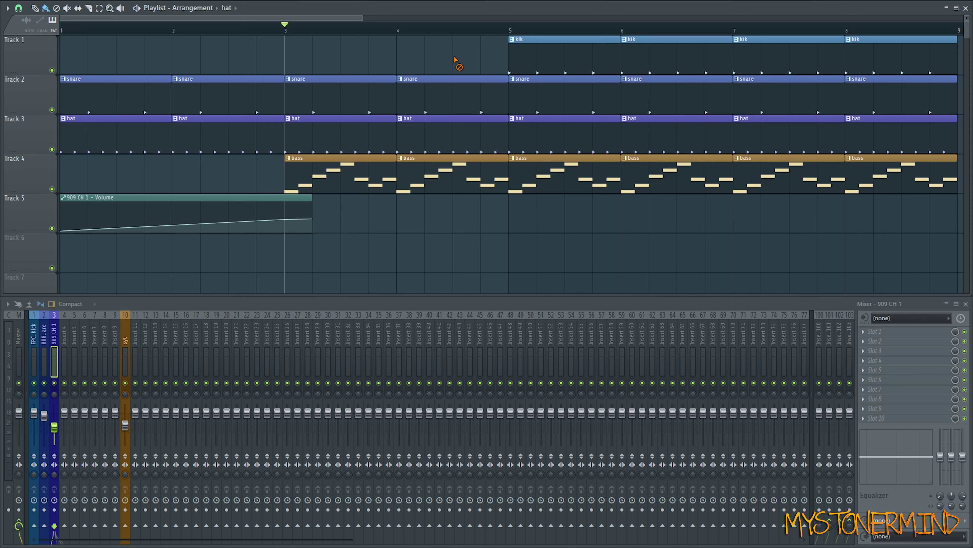
Slice the bar 4 snare and hat clips at mid-bar, delete their second halves and play from bar 3.
{"action": "left_click_drag", "start_coordinate": [454, 57], "coordinate": [461, 82]}
{"action": "left_click_drag", "start_coordinate": [453, 115], "coordinate": [454, 137]}
{"action": "left_click_drag", "start_coordinate": [480, 61], "coordinate": [489, 148]}
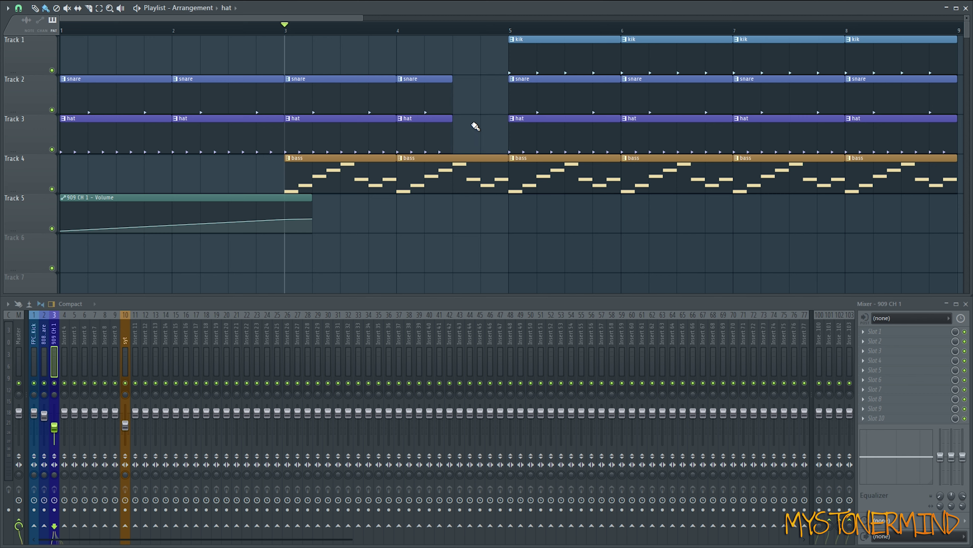
{"action": "key", "text": "space"}
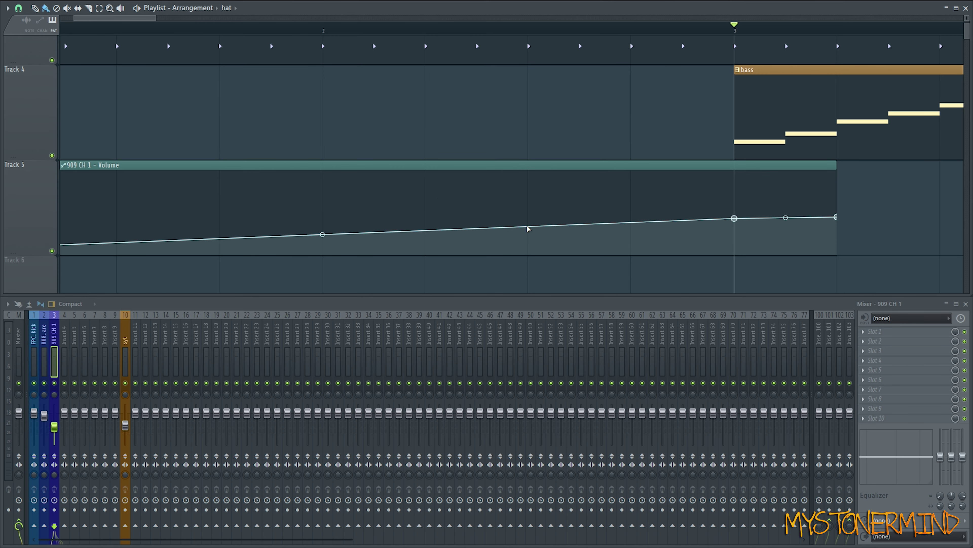
Try to reshape the 909 CH 1 volume curve by lowering its bar 3 point, and undo the changes.
{"action": "mouse_move", "coordinate": [529, 228]}
{"action": "left_mouse_down"}
{"action": "mouse_move", "coordinate": [531, 192]}
{"action": "mouse_move", "coordinate": [530, 229]}
{"action": "left_mouse_up"}
{"action": "key", "text": "ctrl+z"}
{"action": "left_click_drag", "start_coordinate": [736, 219], "coordinate": [743, 241]}
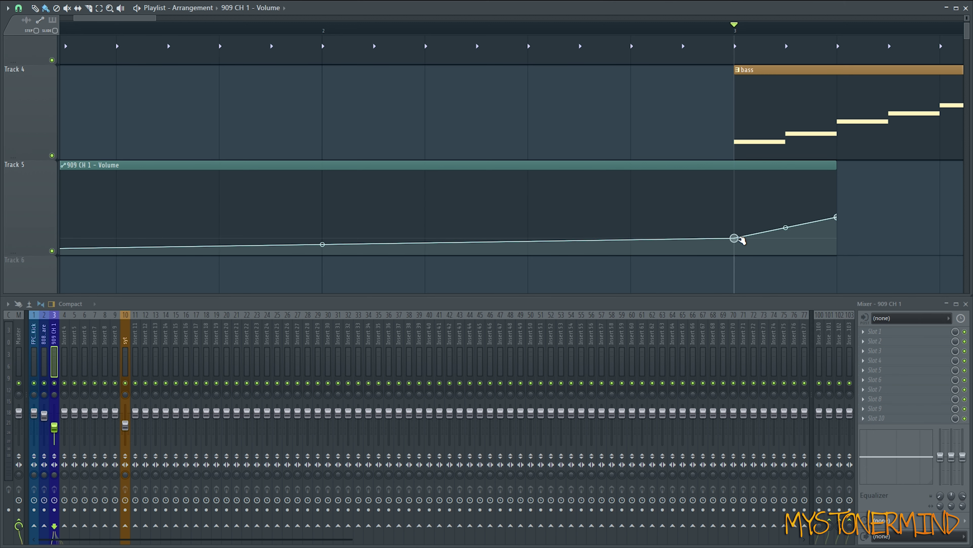
{"action": "key", "text": "ctrl+z"}
{"action": "key", "text": "ctrl+z"}
{"action": "right_click", "coordinate": [734, 220]}
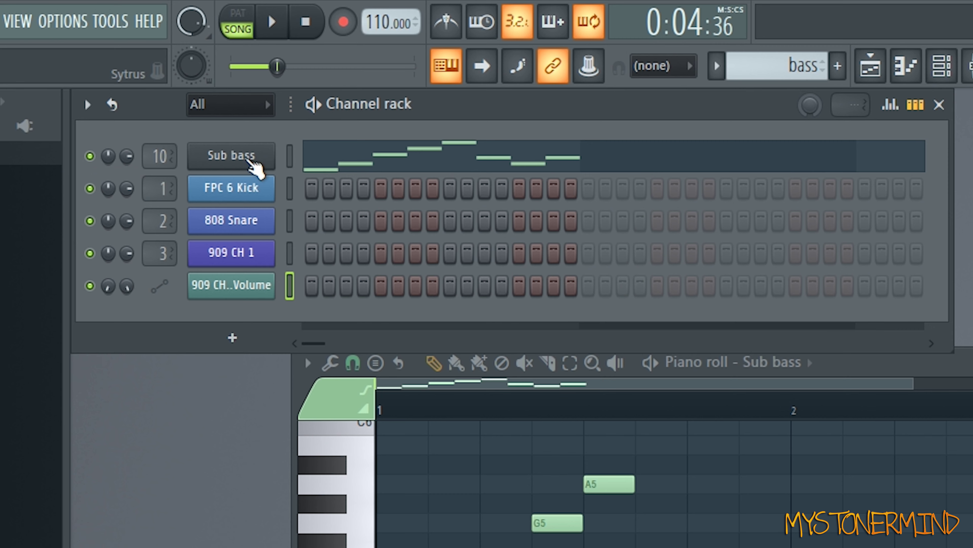
Clone the Sub bass channel and route the copy to mixer track 11.
{"action": "right_click", "coordinate": [247, 162]}
{"action": "left_click", "coordinate": [375, 342]}
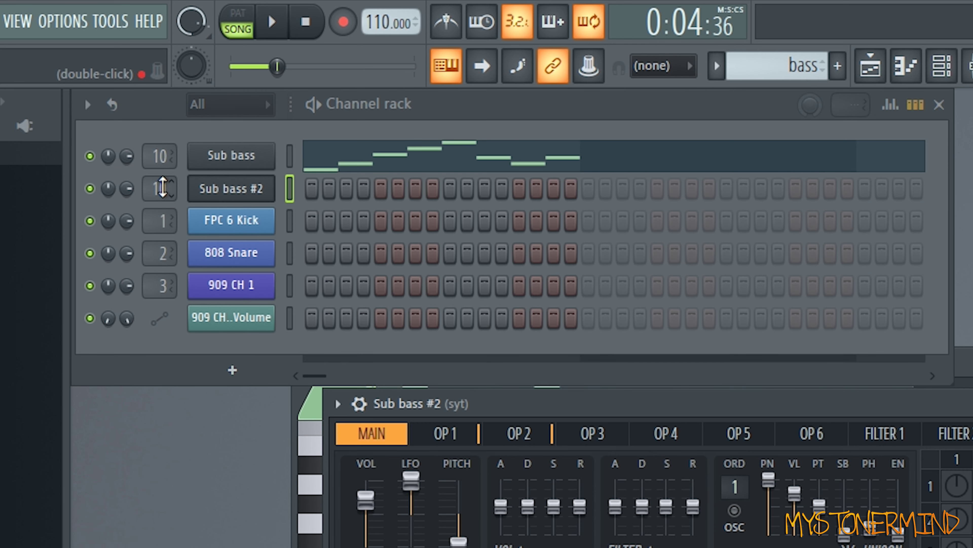
{"action": "left_click_drag", "start_coordinate": [163, 188], "coordinate": [163, 180]}
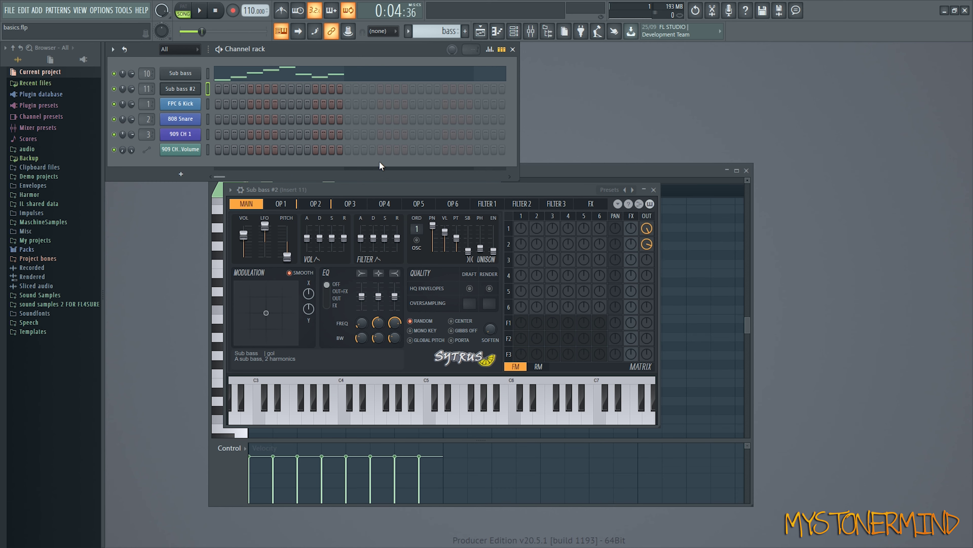
Load the Bite size preset in the cloned Sytrus channel and audition a few notes.
{"action": "left_click", "coordinate": [612, 190]}
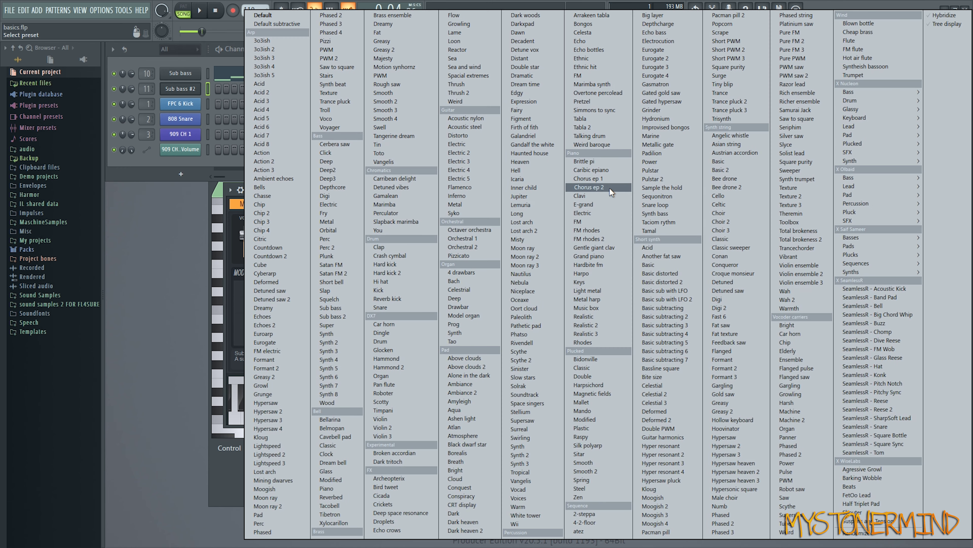
{"action": "left_click", "coordinate": [668, 377]}
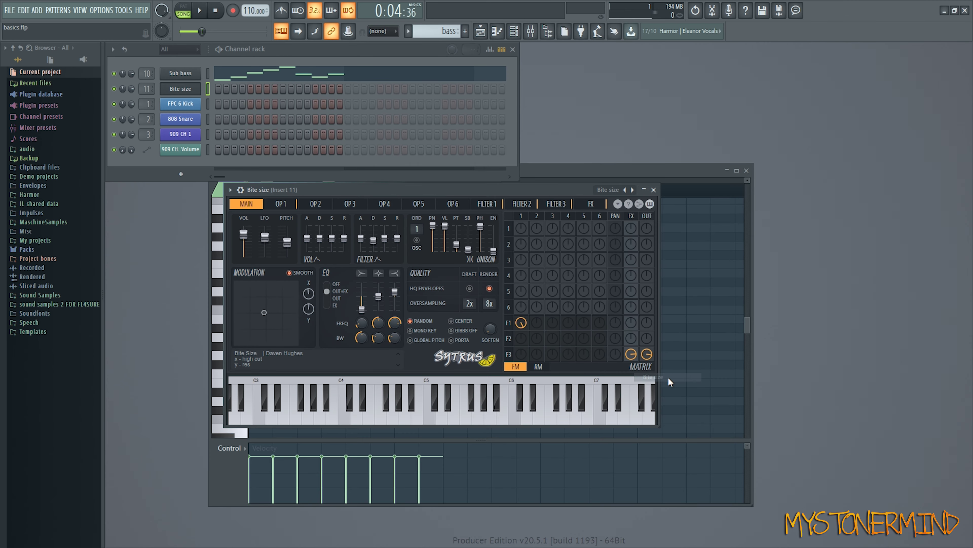
{"action": "left_click", "coordinate": [444, 418]}
{"action": "left_click", "coordinate": [407, 420]}
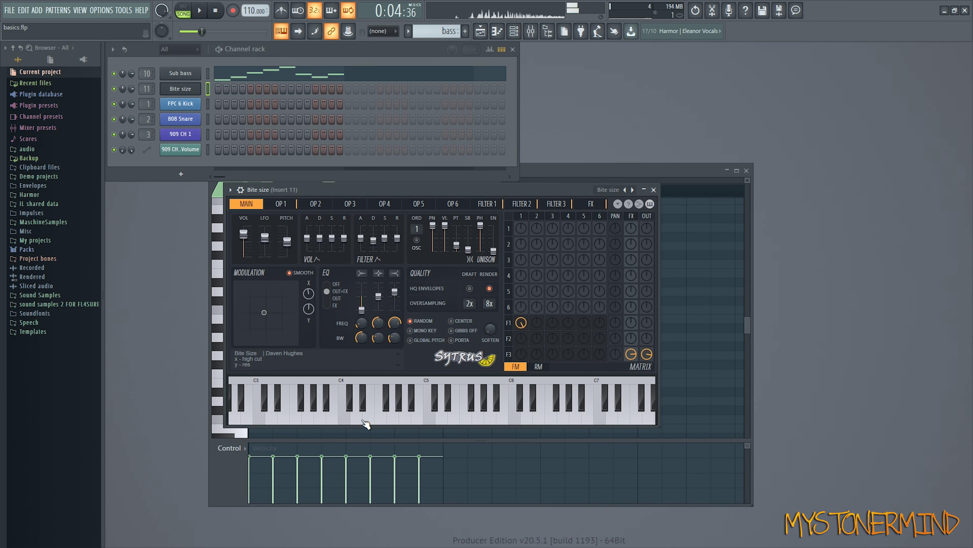
{"action": "left_click", "coordinate": [379, 422]}
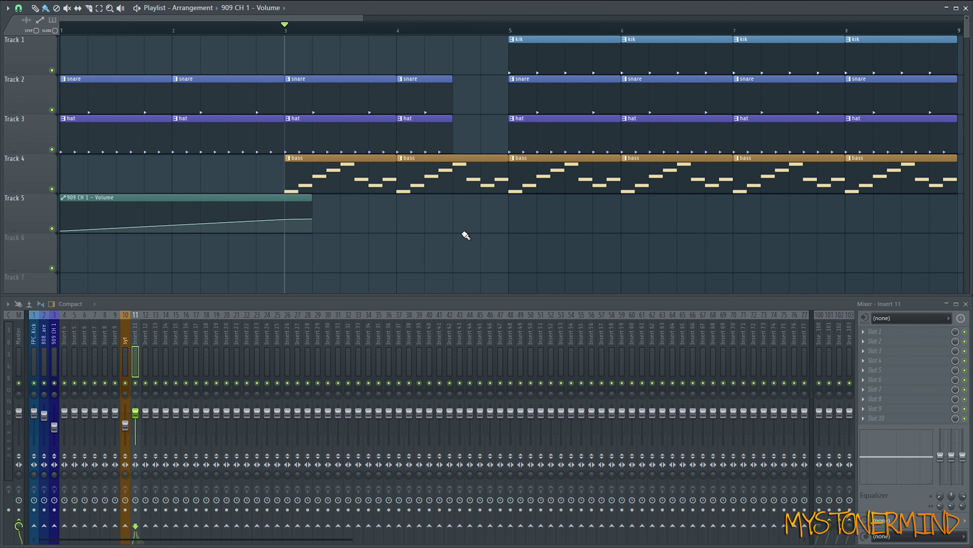
{"action": "middle_click", "coordinate": [528, 240]}
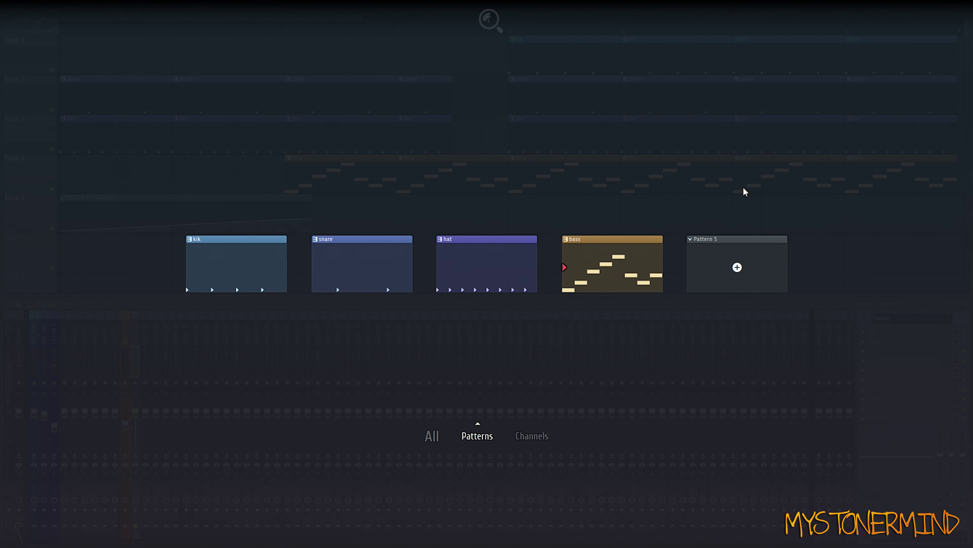
{"action": "left_click", "coordinate": [754, 261]}
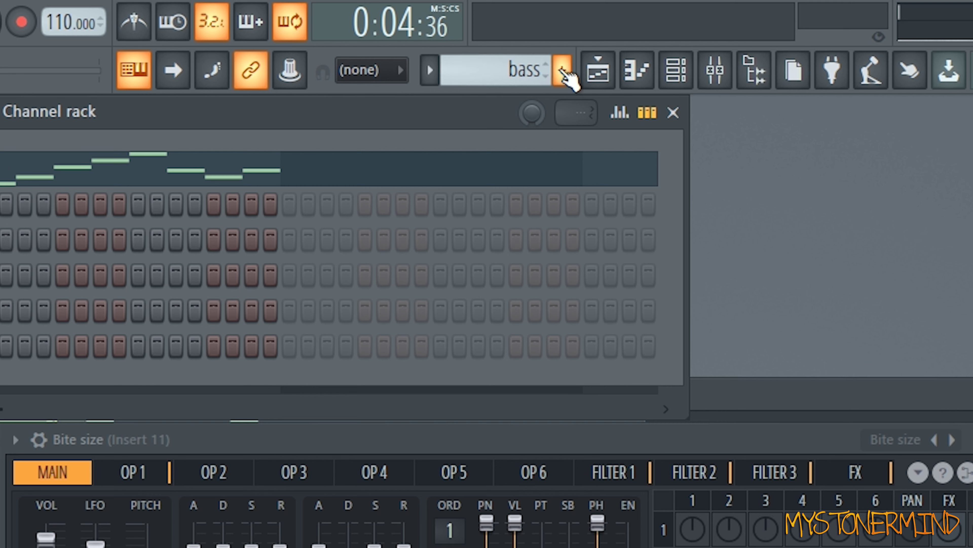
{"action": "left_click", "coordinate": [562, 71]}
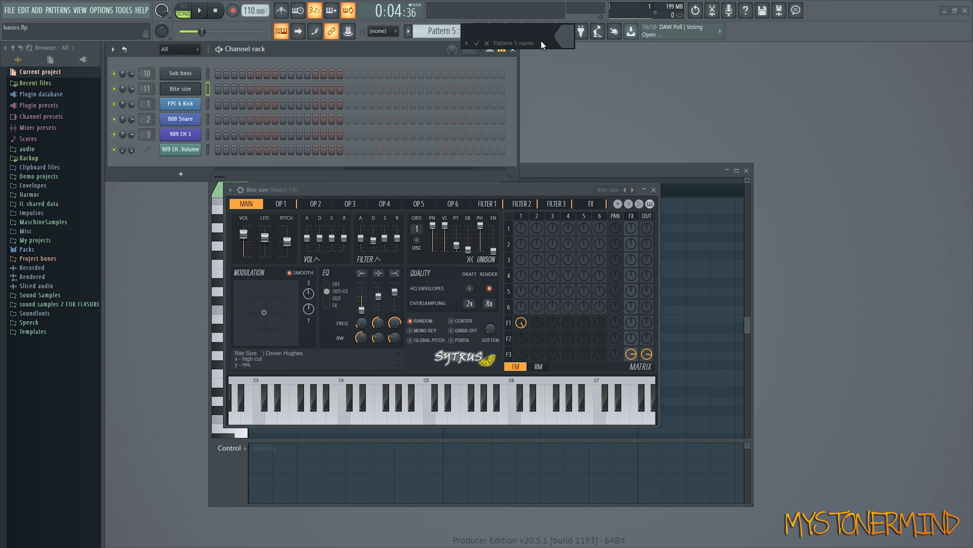
{"action": "type", "text": "bars"}
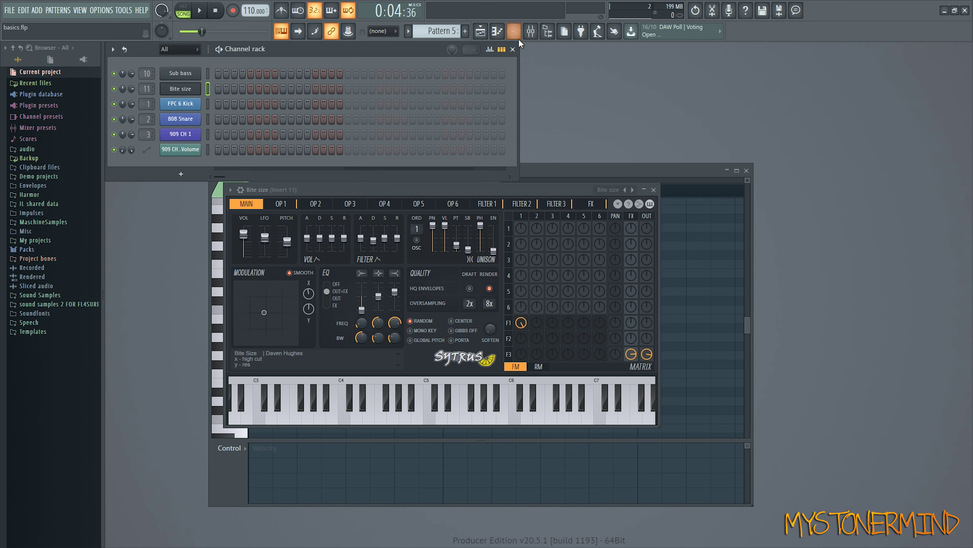
{"action": "key", "text": "Return"}
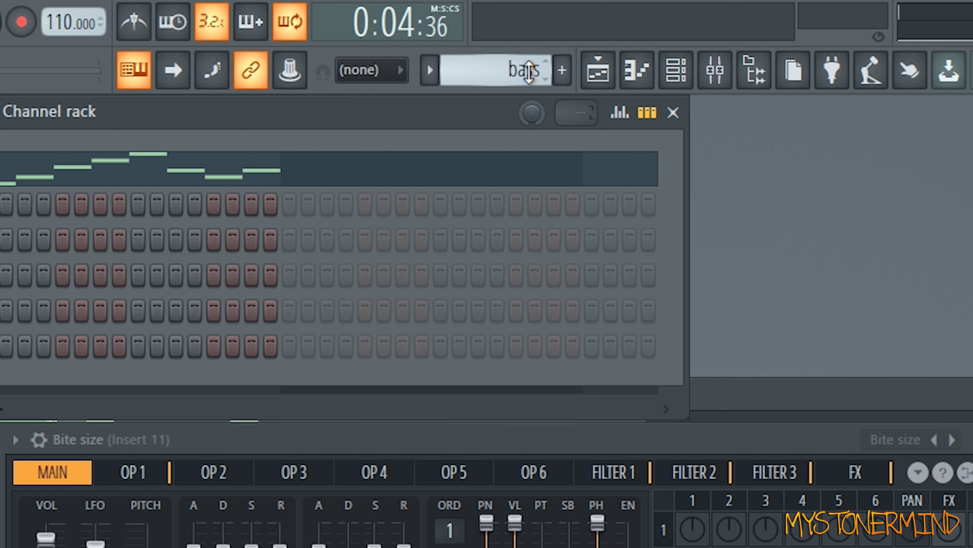
{"action": "scroll", "coordinate": [528, 71], "scroll_direction": "up", "scroll_amount": 1}
Create the next empty pattern without naming it, and enter C5 and E5 notes in bar 1 of the Bite size piano roll.
{"action": "left_click", "coordinate": [511, 68]}
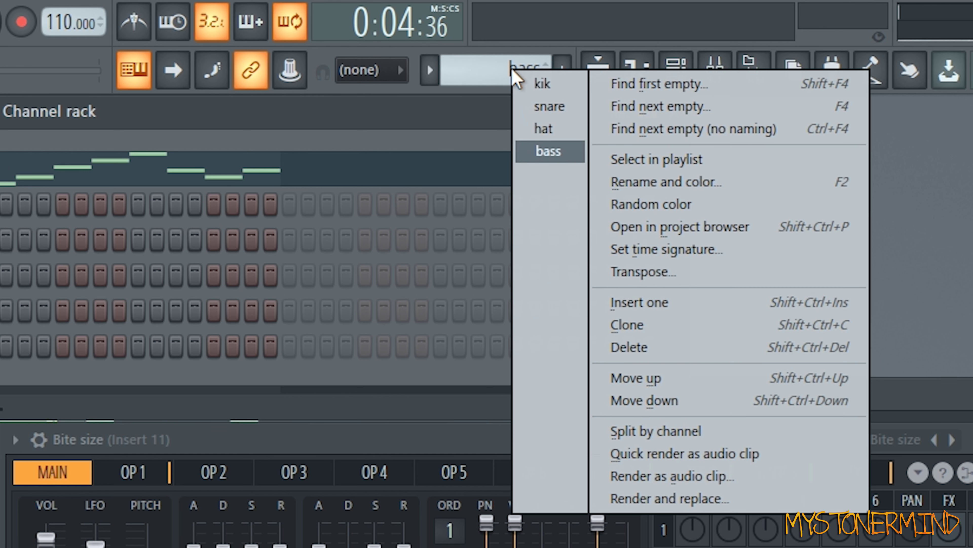
{"action": "left_click", "coordinate": [740, 130]}
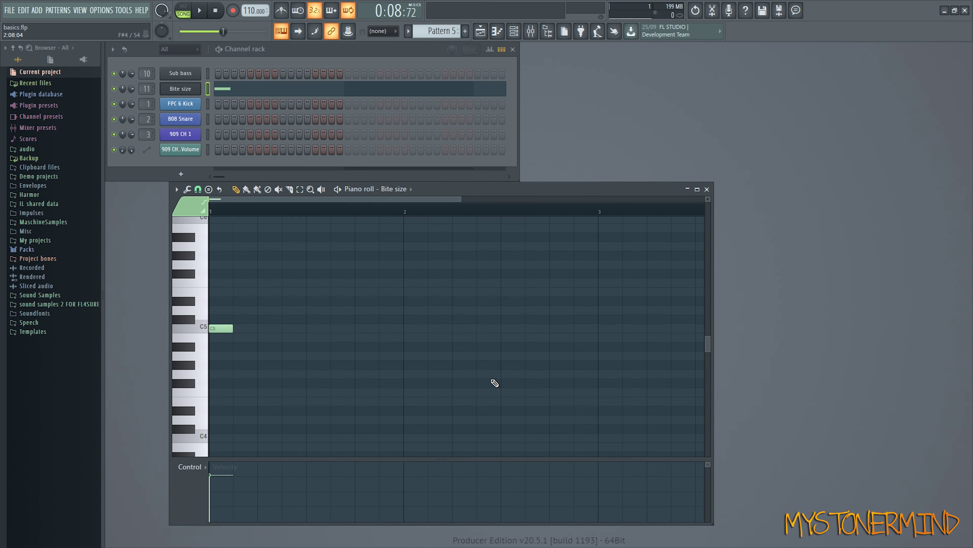
{"action": "key", "text": "space"}
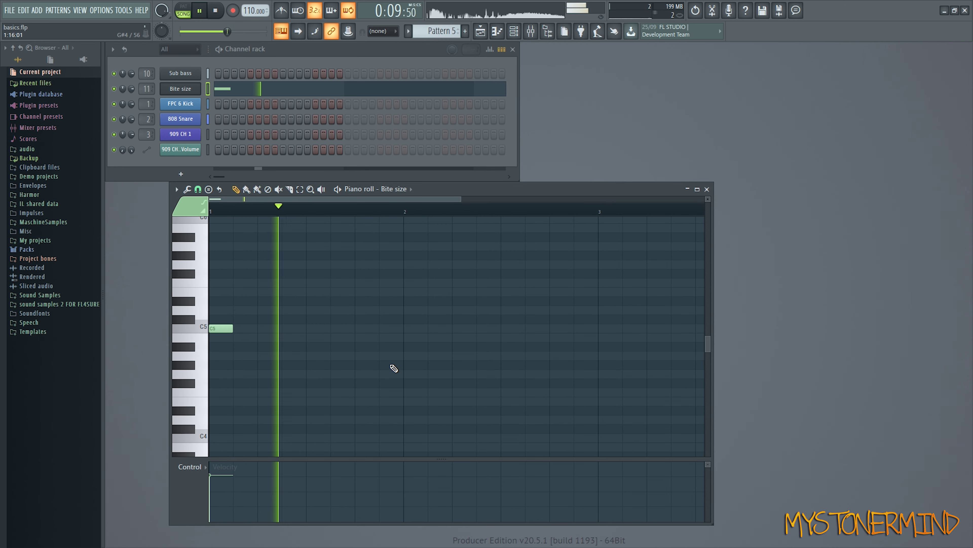
{"action": "key", "text": "space"}
{"action": "left_click", "coordinate": [337, 292]}
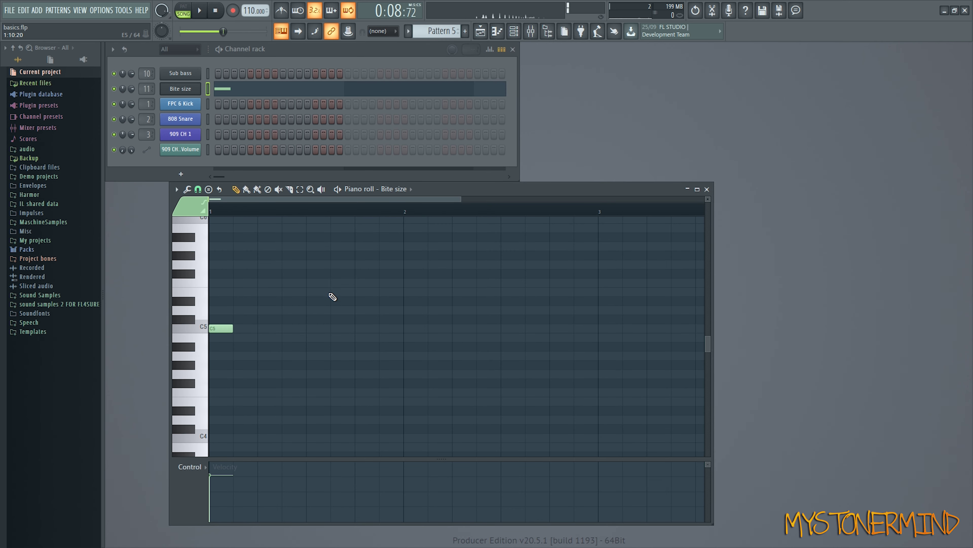
{"action": "key", "text": "space"}
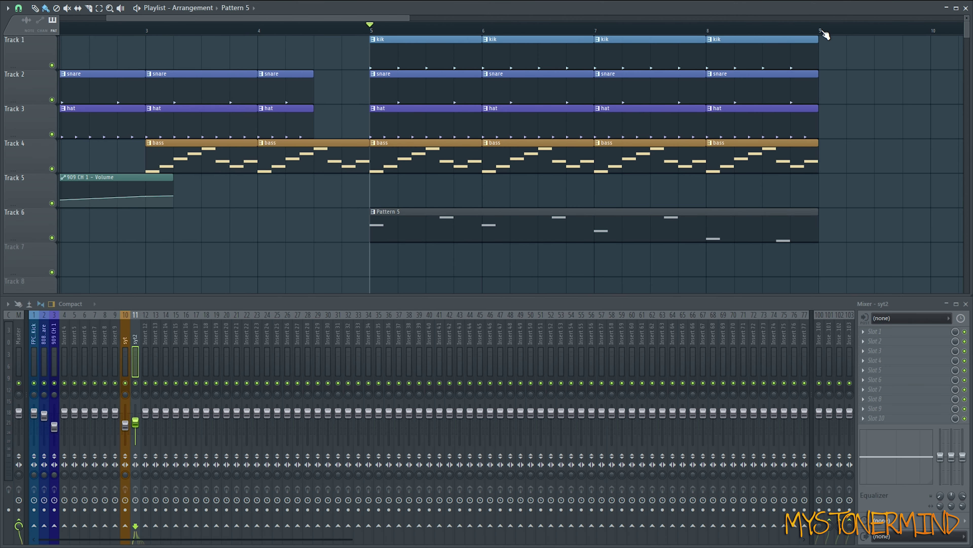
Select bars 5 through 8 of the playlist as the loop region and play it back.
{"action": "left_click_drag", "start_coordinate": [820, 33], "coordinate": [370, 31]}
{"action": "key", "text": "space"}
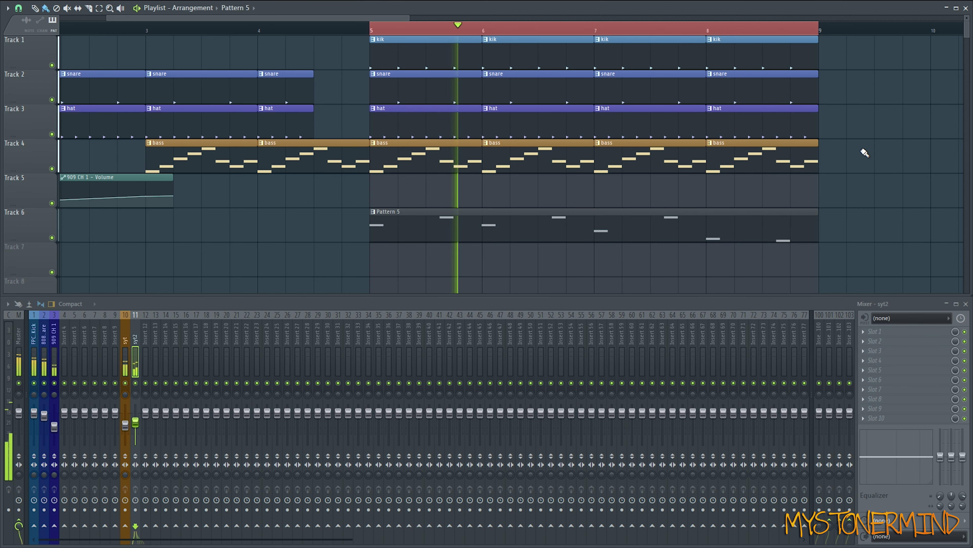
{"action": "key", "text": "space"}
{"action": "left_click_drag", "start_coordinate": [631, 151], "coordinate": [581, 195]}
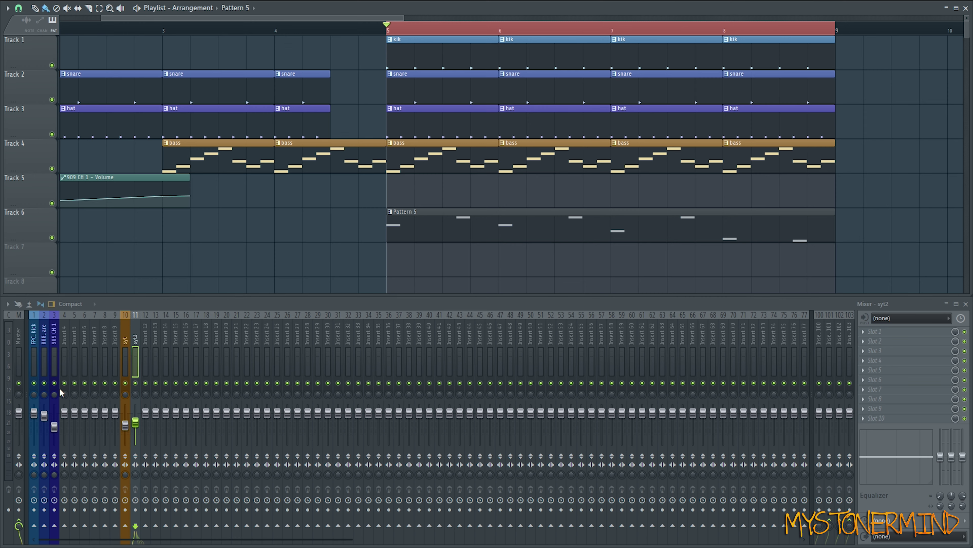
Create an automation clip for the panning of the 909 CH 1 hat mixer track.
{"action": "mouse_move", "coordinate": [53, 396]}
{"action": "left_mouse_down"}
{"action": "mouse_move", "coordinate": [54, 416]}
{"action": "mouse_move", "coordinate": [54, 378]}
{"action": "left_mouse_up"}
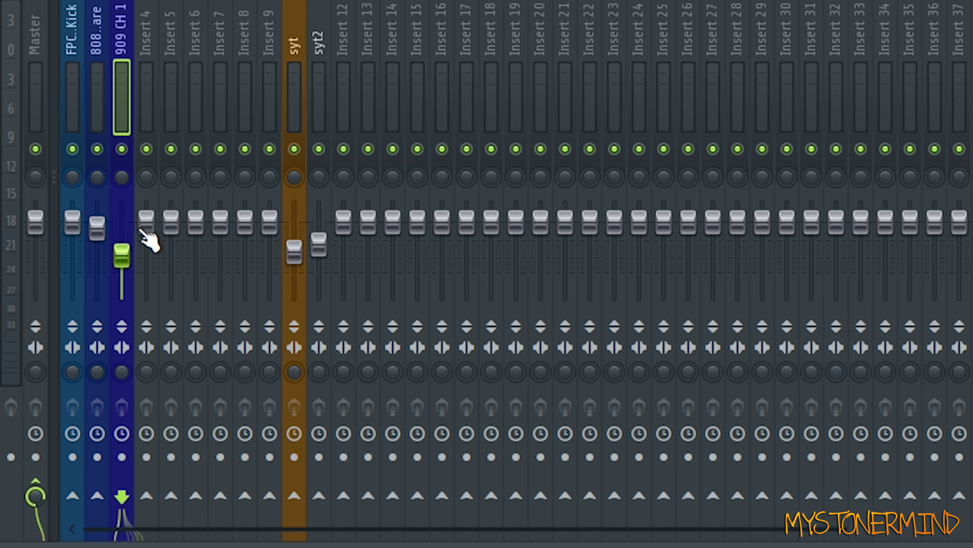
{"action": "right_click", "coordinate": [124, 181]}
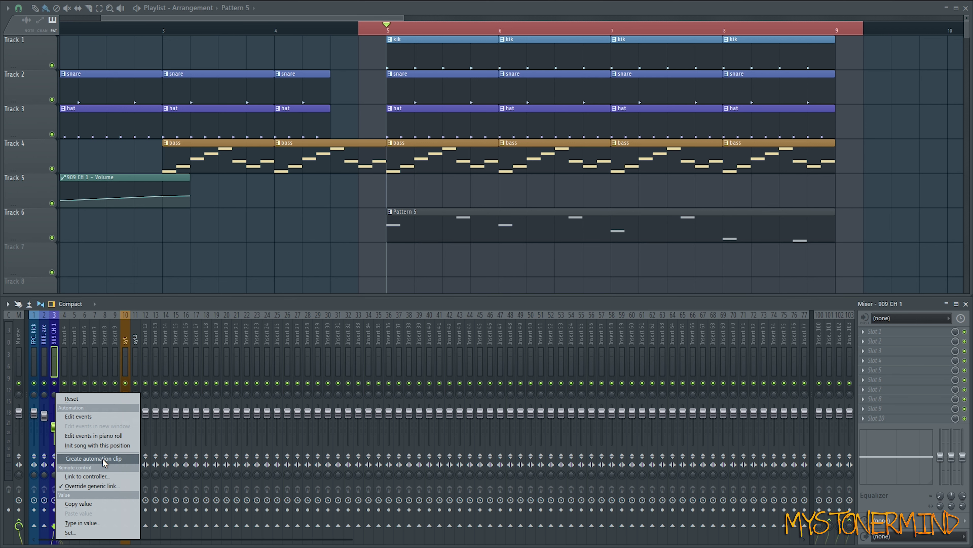
{"action": "left_click", "coordinate": [102, 459]}
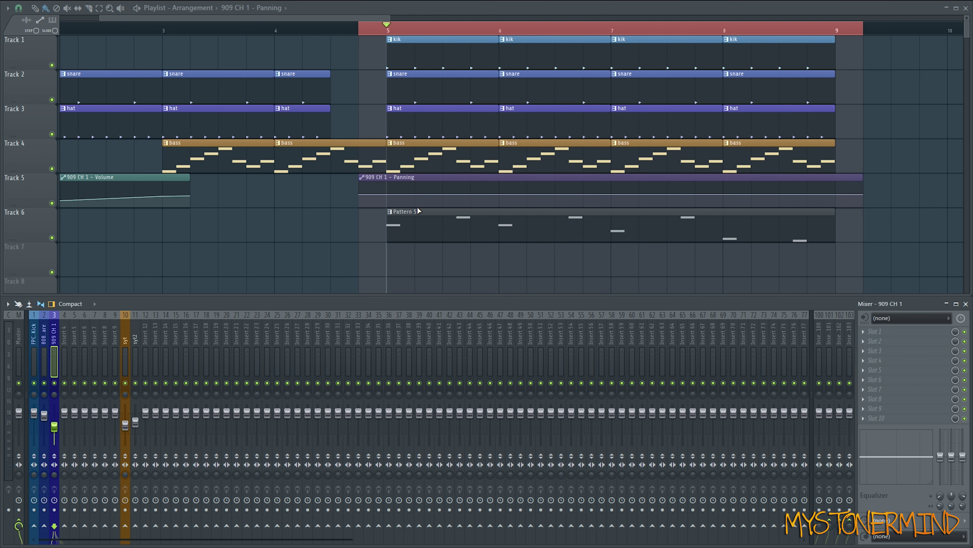
Add points at the start of bars 5 and 9 in the panning clip and paste the copied centre value of 50% into them.
{"action": "scroll", "coordinate": [313, 198], "scroll_direction": "up", "scroll_amount": 3}
{"action": "right_click", "coordinate": [313, 198]}
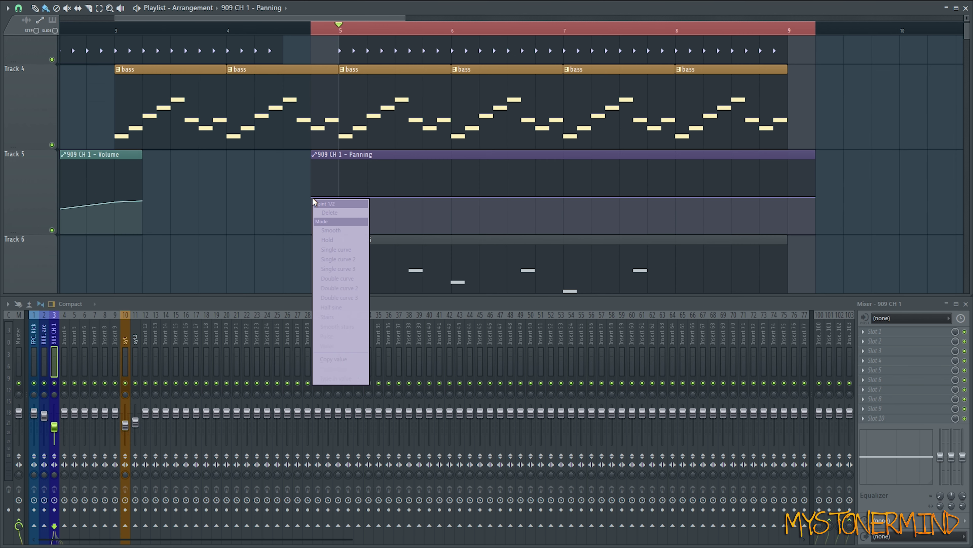
{"action": "left_click", "coordinate": [332, 362]}
{"action": "scroll", "coordinate": [342, 199], "scroll_direction": "up", "scroll_amount": 2}
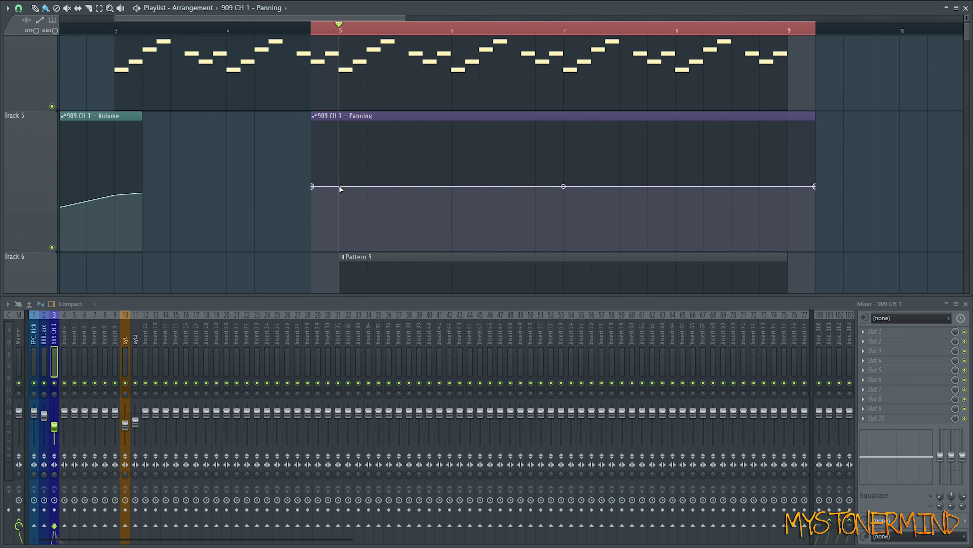
{"action": "right_click", "coordinate": [338, 186]}
{"action": "left_click_drag", "start_coordinate": [339, 186], "coordinate": [339, 174]}
{"action": "right_click", "coordinate": [339, 174]}
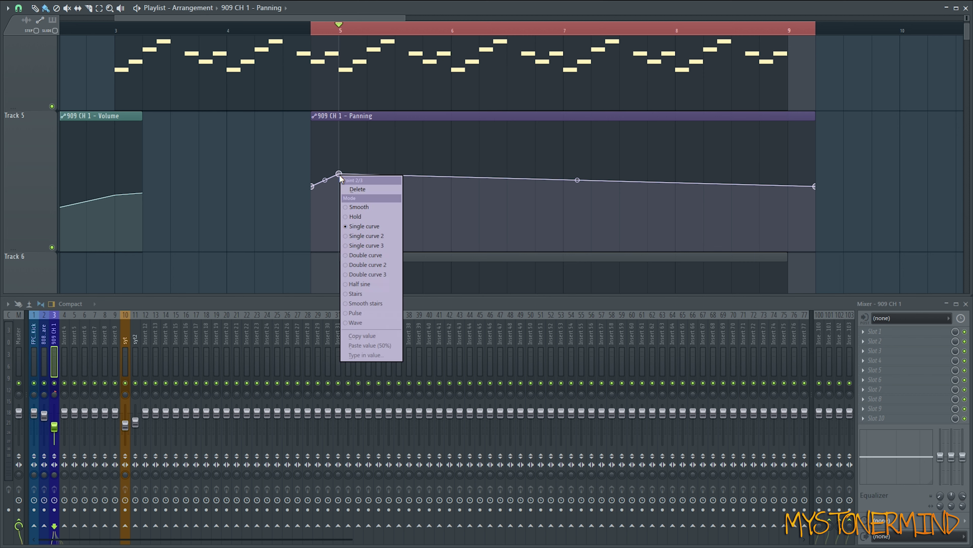
{"action": "left_click", "coordinate": [383, 345]}
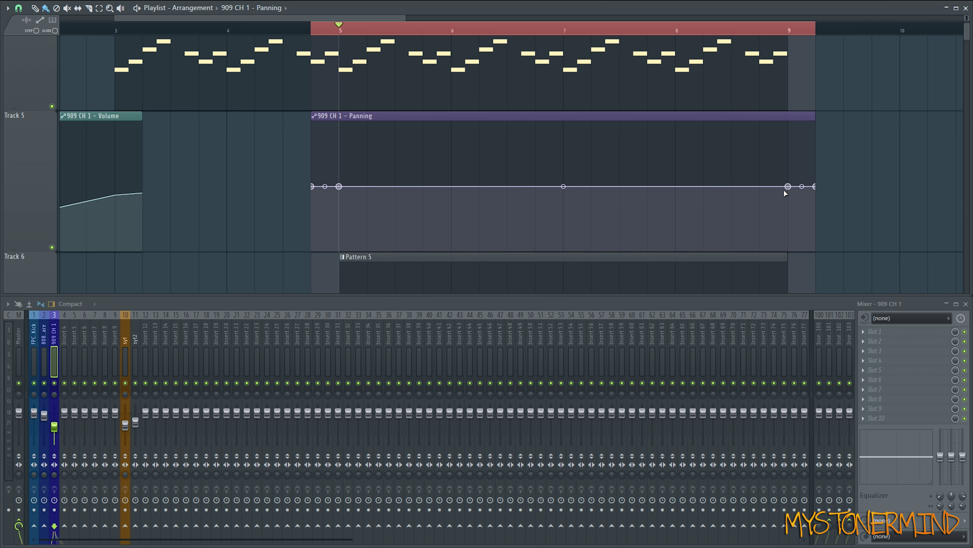
{"action": "left_click_drag", "start_coordinate": [750, 187], "coordinate": [760, 192]}
{"action": "right_click", "coordinate": [761, 192]}
{"action": "left_click", "coordinate": [795, 361]}
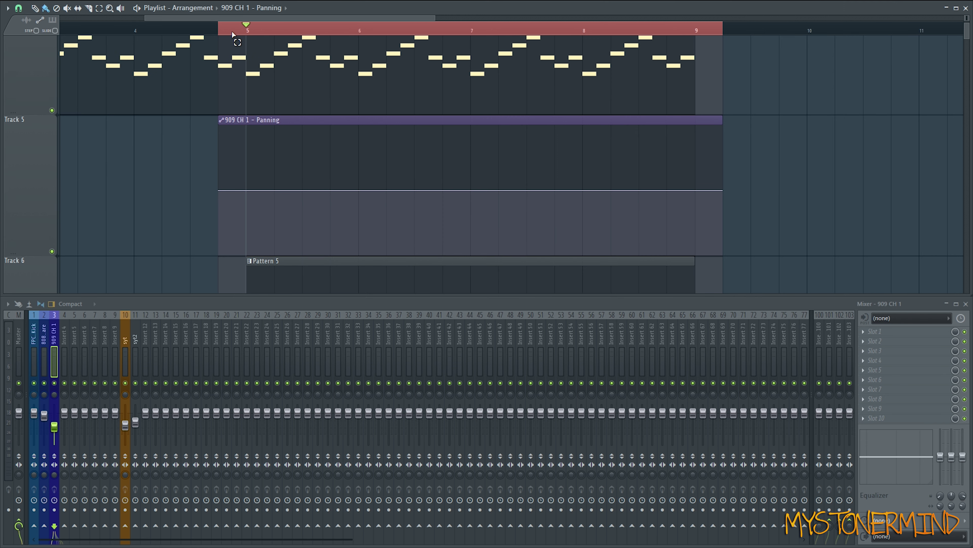
Trim the loop region to bars 5 through 8 and shape the panning clip into a half-bar up-and-down zigzag, then play it back.
{"action": "left_click_drag", "start_coordinate": [232, 32], "coordinate": [246, 37]}
{"action": "left_click_drag", "start_coordinate": [716, 30], "coordinate": [698, 34]}
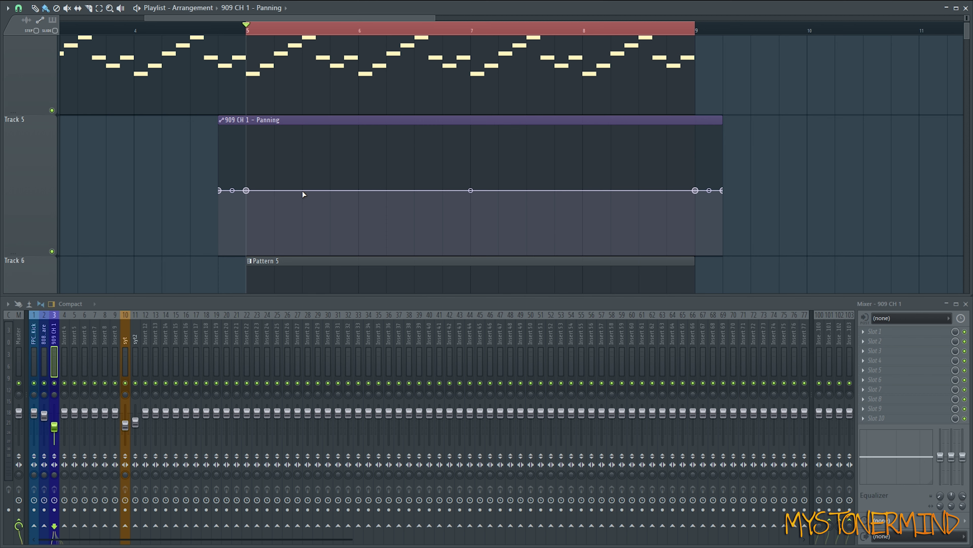
{"action": "left_click_drag", "start_coordinate": [303, 191], "coordinate": [303, 174]}
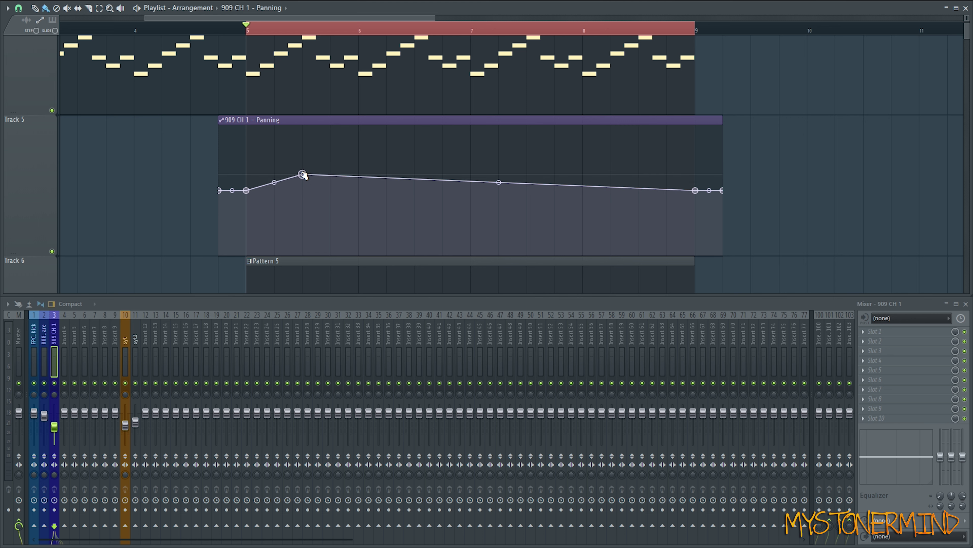
{"action": "left_click", "coordinate": [360, 216]}
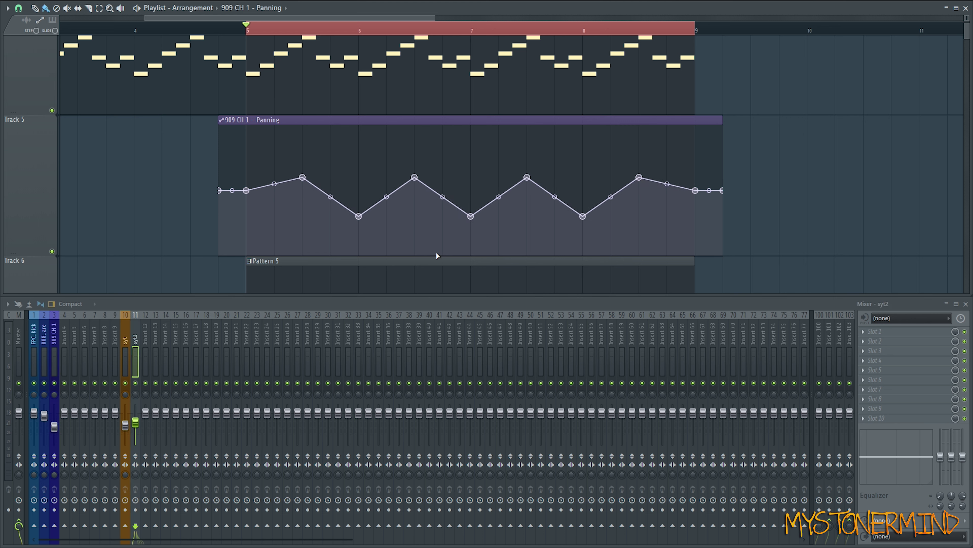
{"action": "key", "text": "space"}
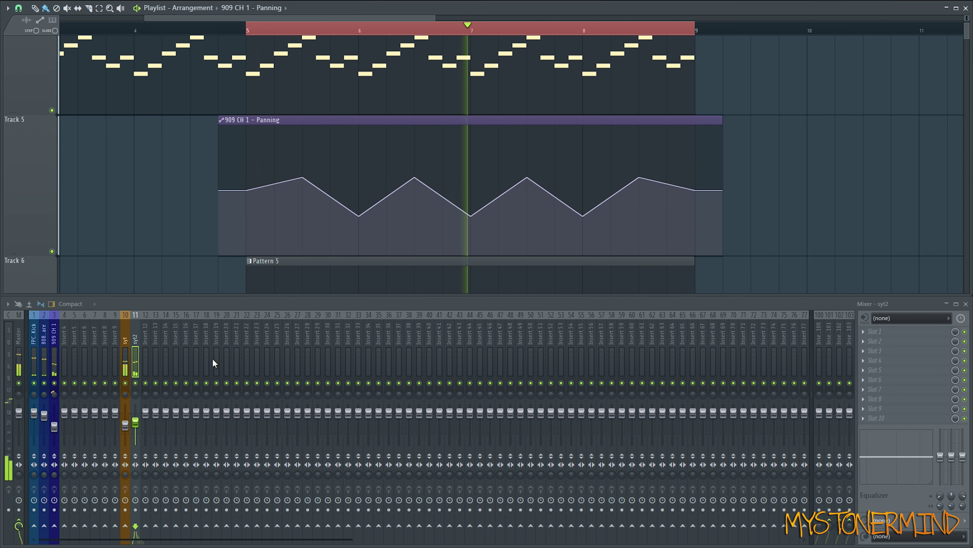
{"action": "key", "text": "space"}
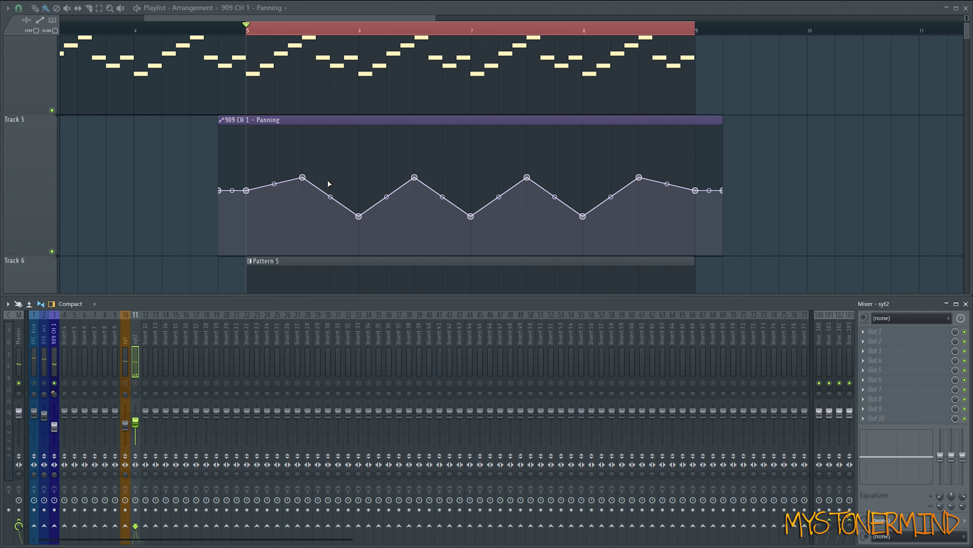
Widen the peaks and troughs of the panning zigzag and play the loop with the hat mixer track soloed.
{"action": "left_click_drag", "start_coordinate": [303, 177], "coordinate": [303, 154]}
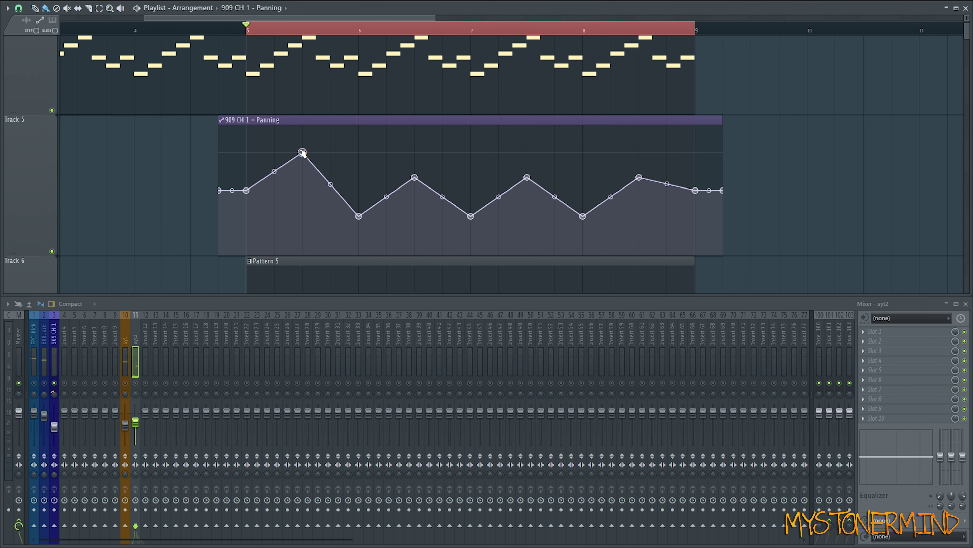
{"action": "key", "text": "space"}
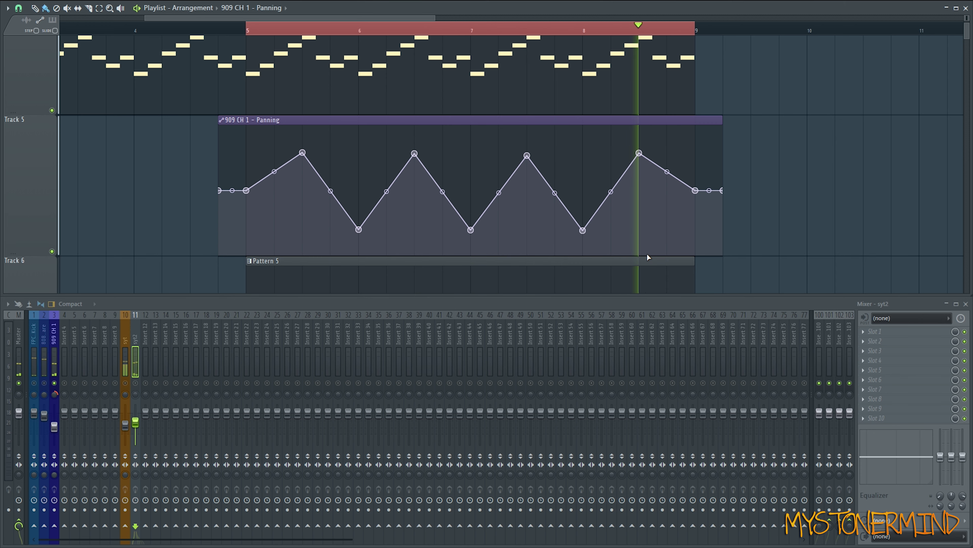
{"action": "key", "text": "space"}
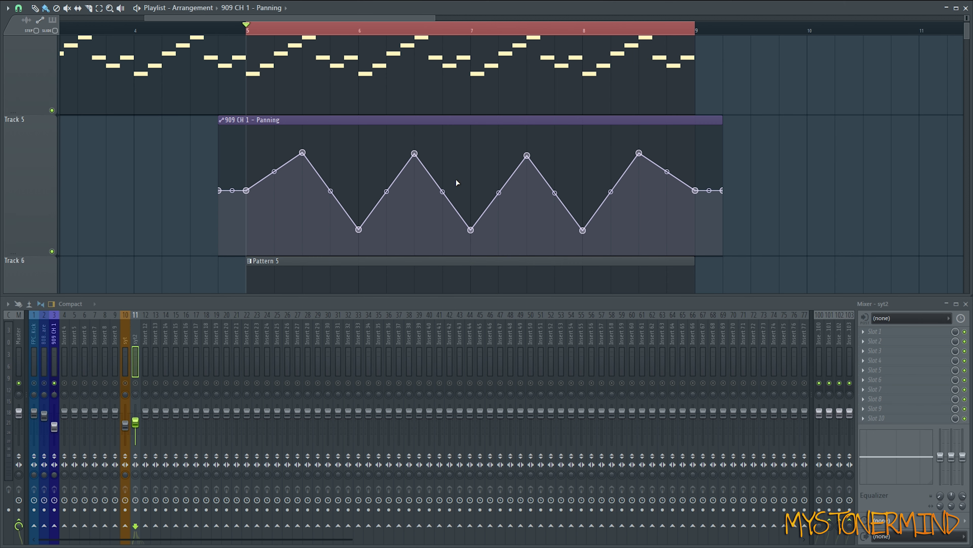
Slice the panning clip at bar 7 and repeat its one-bar cycle through bar 12, extending the drum, bass and Pattern 5 clips to match.
{"action": "scroll", "coordinate": [489, 201], "scroll_direction": "down", "scroll_amount": 3}
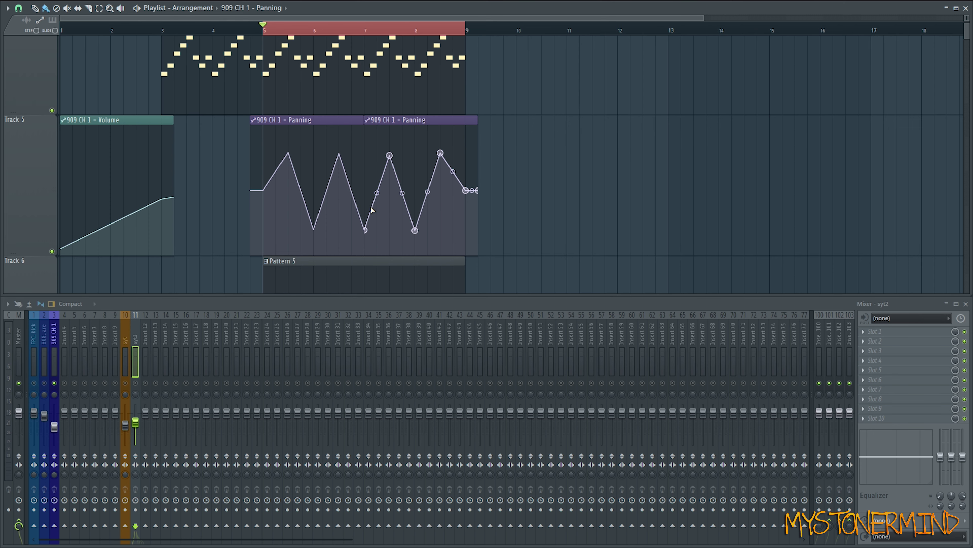
{"action": "left_click_drag", "start_coordinate": [478, 120], "coordinate": [597, 123]}
{"action": "left_click_drag", "start_coordinate": [598, 123], "coordinate": [589, 124]}
{"action": "left_click", "coordinate": [406, 30]}
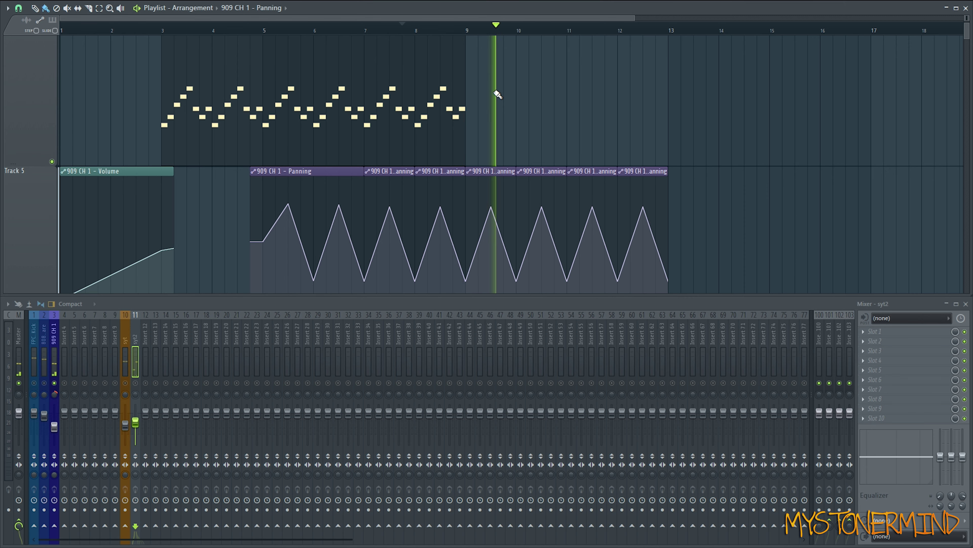
{"action": "scroll", "coordinate": [495, 95], "scroll_direction": "down", "scroll_amount": 3}
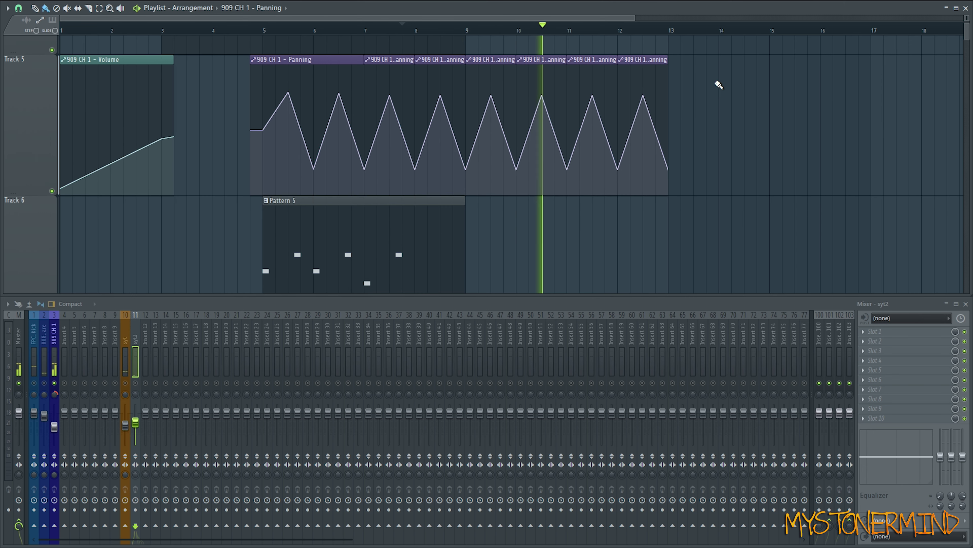
{"action": "left_click_drag", "start_coordinate": [664, 64], "coordinate": [690, 65]}
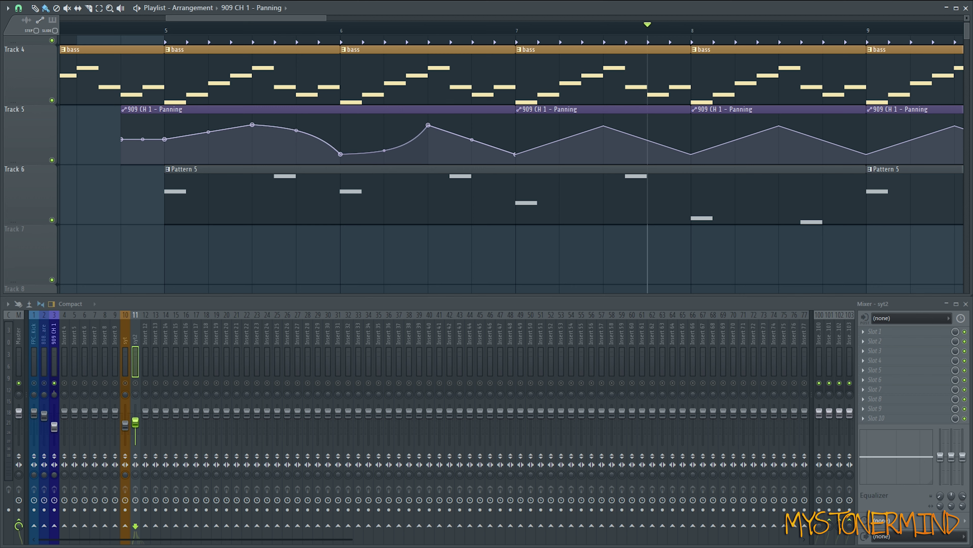
Bend the straight segments of the hat panning automation into curves.
{"action": "left_click_drag", "start_coordinate": [561, 140], "coordinate": [561, 151]}
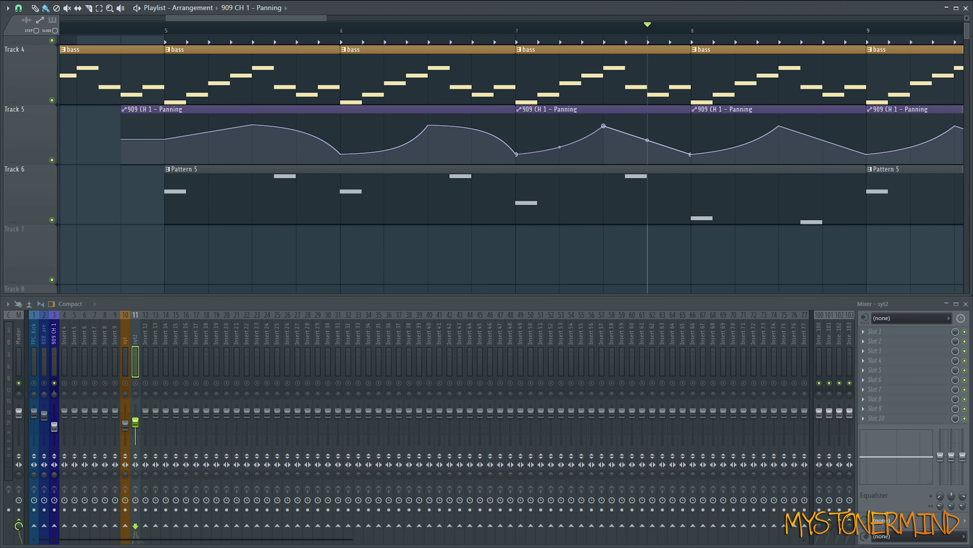
{"action": "left_click_drag", "start_coordinate": [722, 125], "coordinate": [570, 138]}
{"action": "left_click_drag", "start_coordinate": [497, 154], "coordinate": [497, 142]}
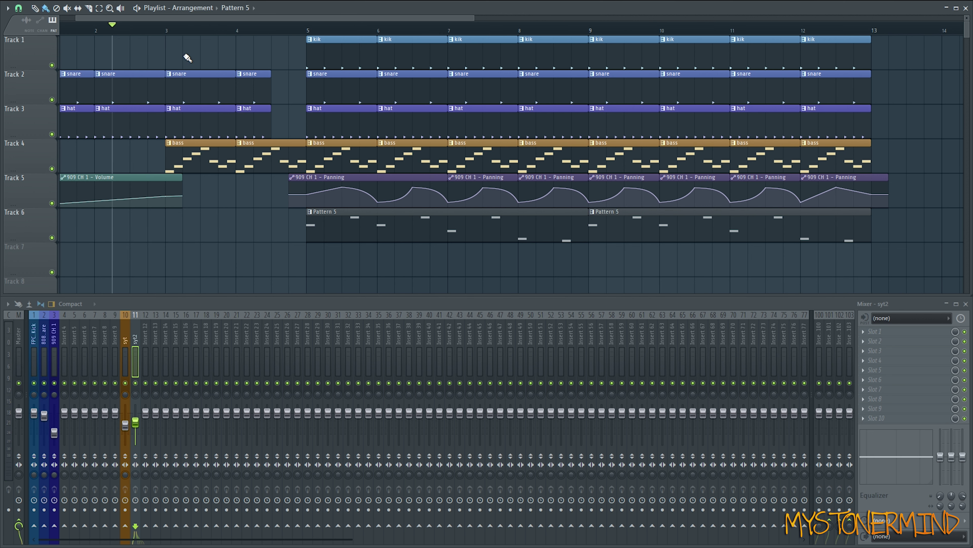
Lengthen the bar 4 snare and hat clips to three beats and play the arrangement from bar 3.
{"action": "key", "text": "space"}
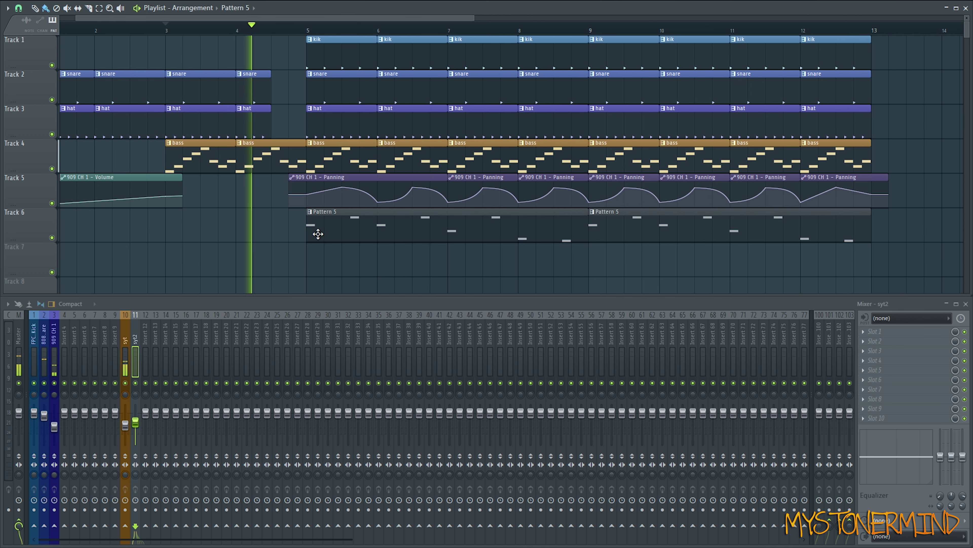
{"action": "left_click_drag", "start_coordinate": [260, 58], "coordinate": [281, 116]}
{"action": "left_click", "coordinate": [275, 261], "text": "ctrl"}
{"action": "key", "text": "space"}
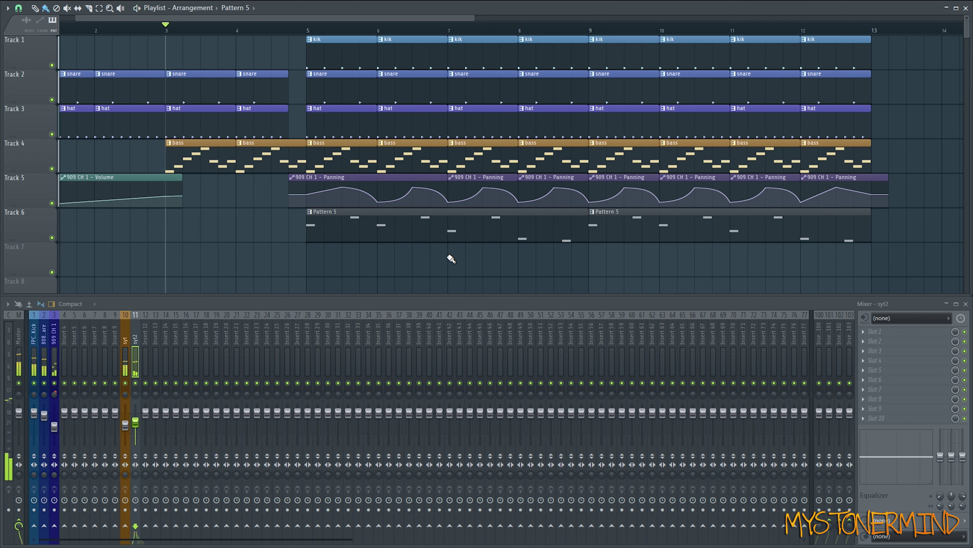
Set bars 5 through 8 as the loop region and load Fruity parametric EQ 2 in slot 1 of the syt2 mixer track.
{"action": "right_click", "coordinate": [309, 228], "text": "alt"}
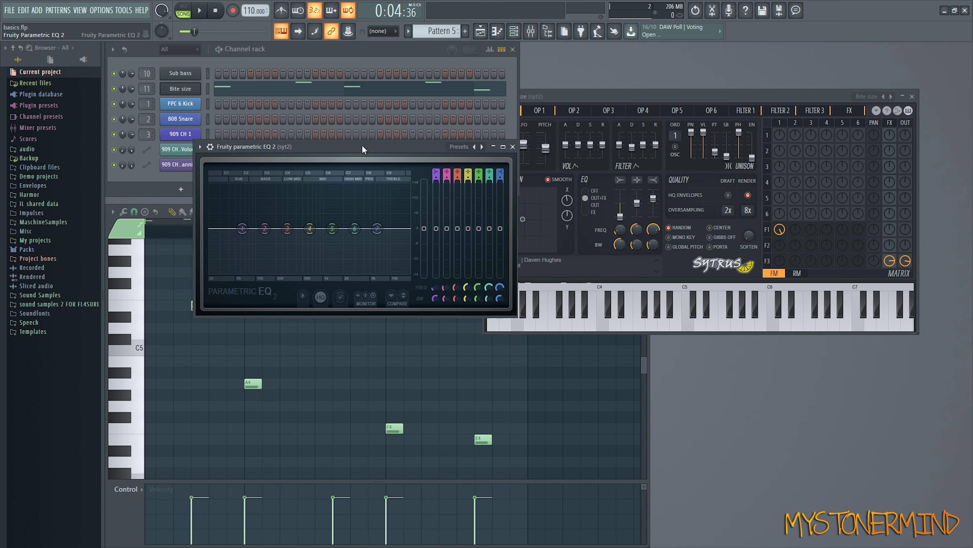
{"action": "left_click_drag", "start_coordinate": [362, 145], "coordinate": [322, 145]}
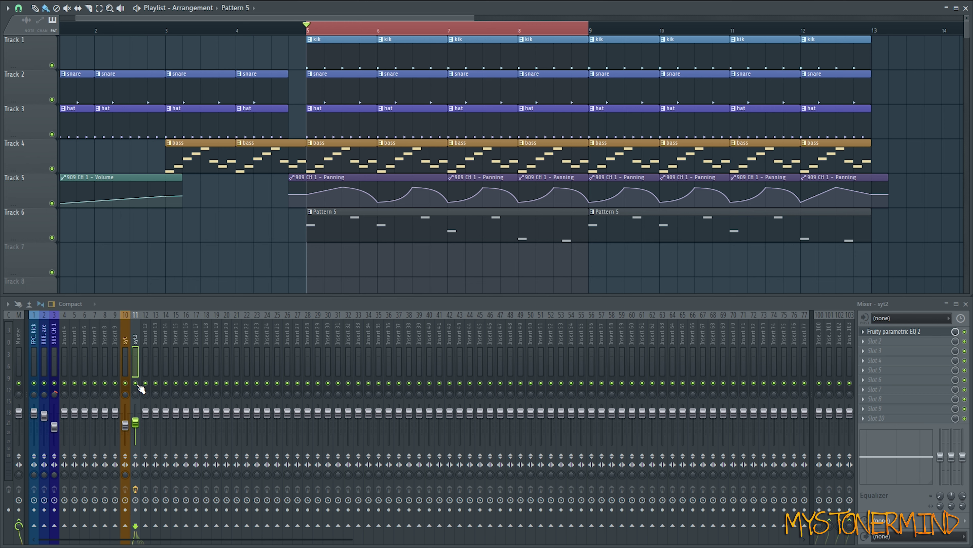
Solo the syt2 mixer track and audition the looped bars.
{"action": "right_click", "coordinate": [137, 383]}
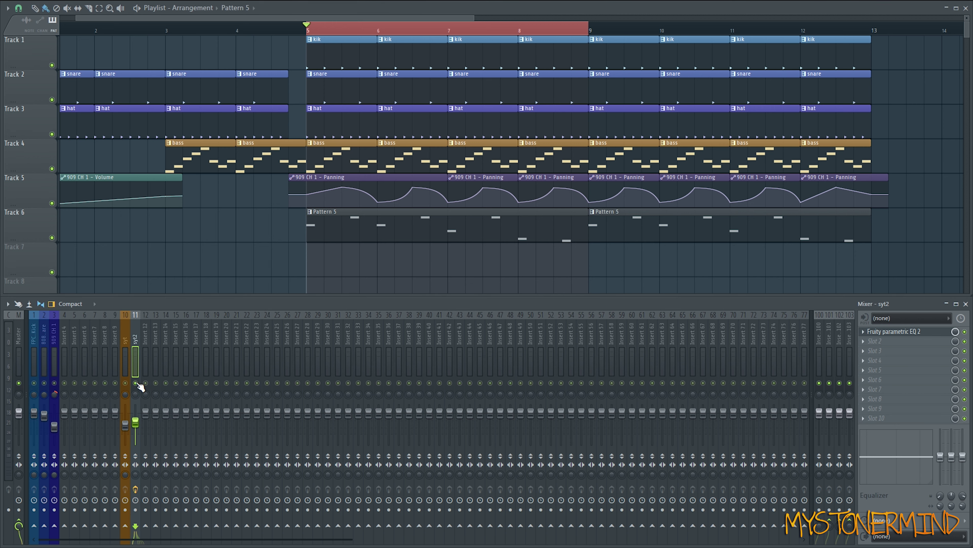
{"action": "key", "text": "space"}
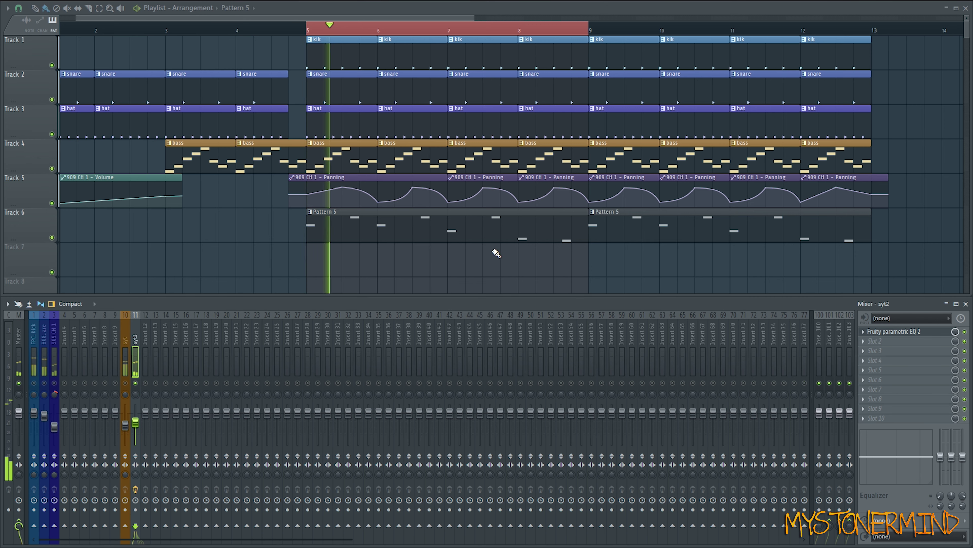
{"action": "key", "text": "space"}
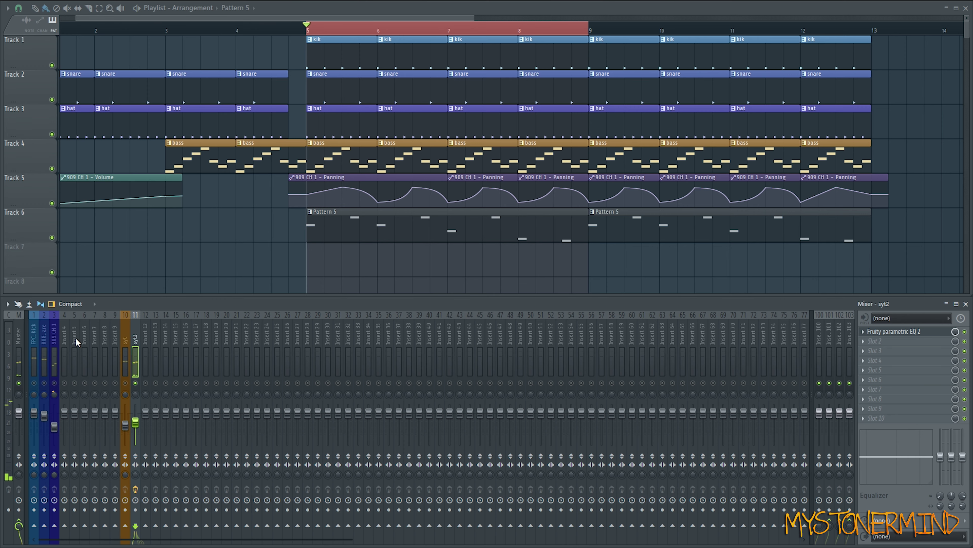
{"action": "key", "text": "space"}
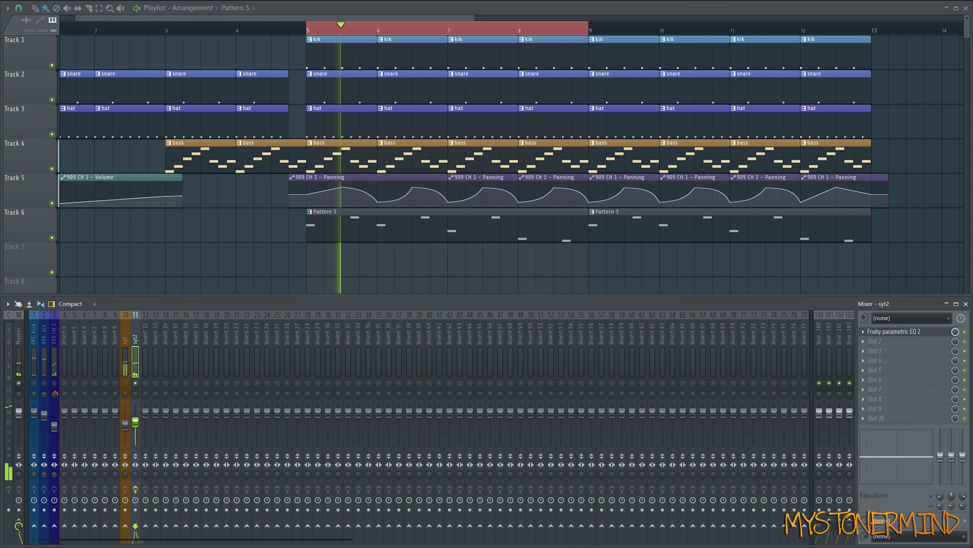
{"action": "key", "text": "space"}
Set band 7 of the parametric EQ to a Steep 8 low pass at 7386 Hz with 80% bandwidth.
{"action": "right_click", "coordinate": [384, 253]}
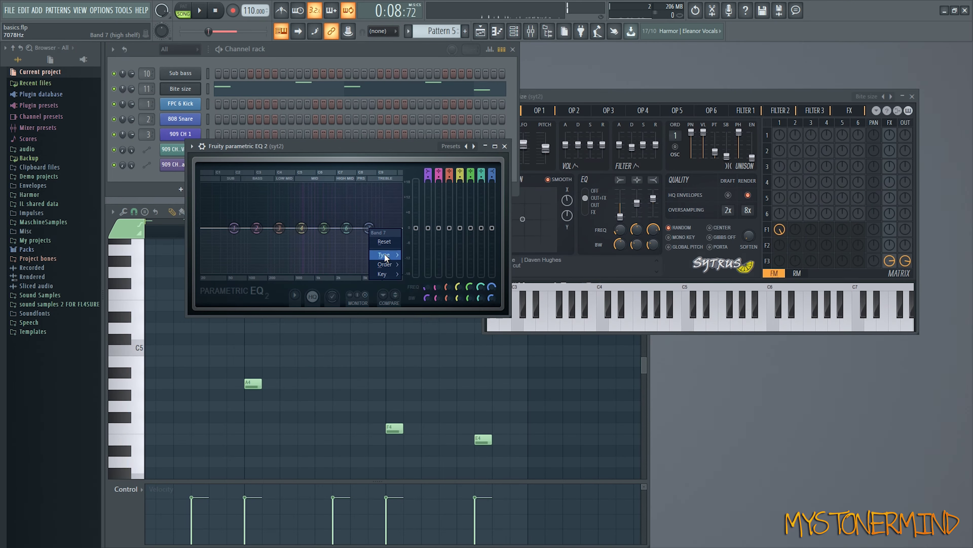
{"action": "mouse_move", "coordinate": [384, 252]}
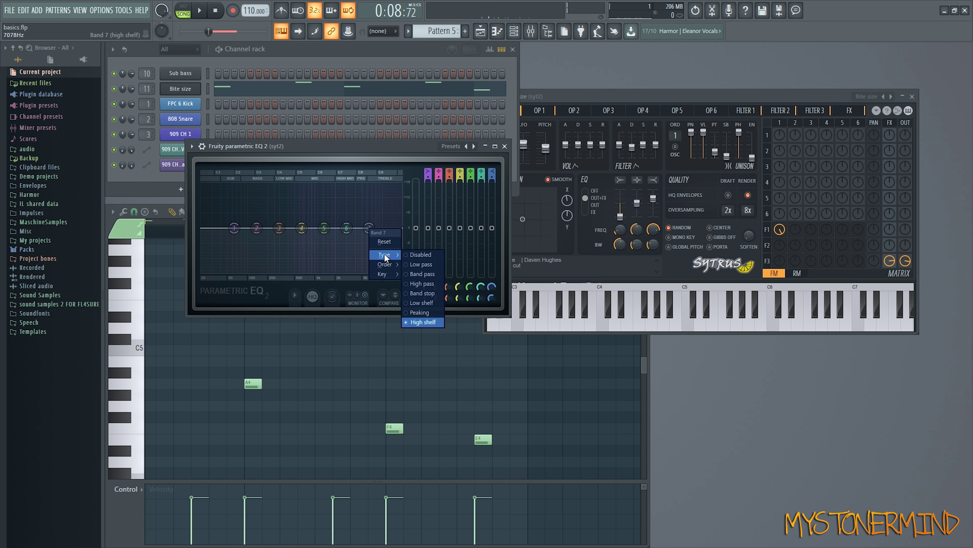
{"action": "left_click", "coordinate": [420, 265]}
{"action": "right_click", "coordinate": [380, 235]}
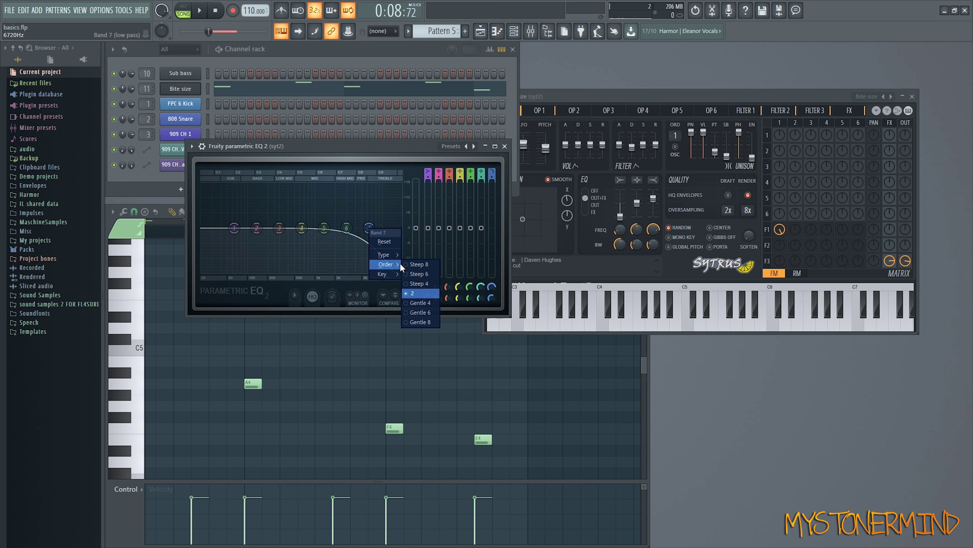
{"action": "left_click", "coordinate": [420, 267]}
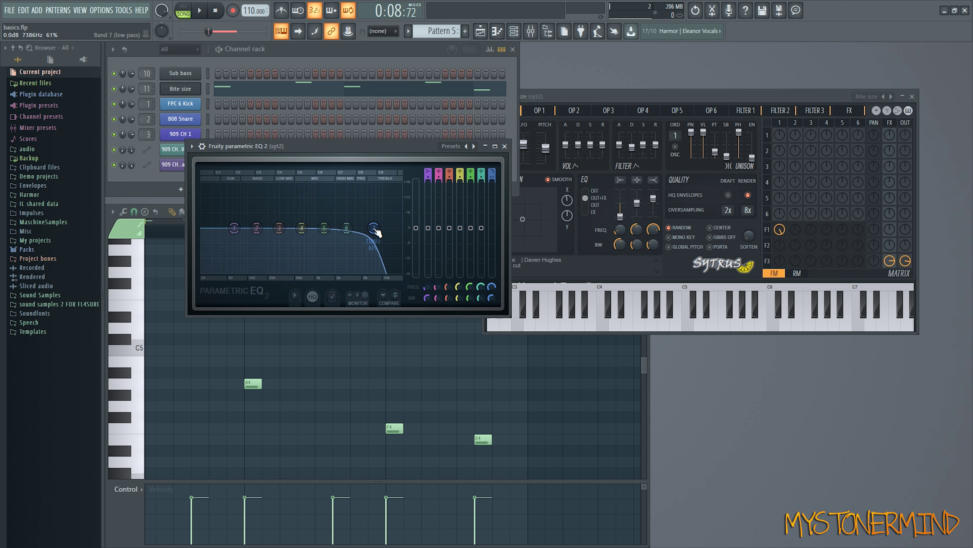
{"action": "scroll", "coordinate": [377, 231], "scroll_direction": "up", "scroll_amount": 1}
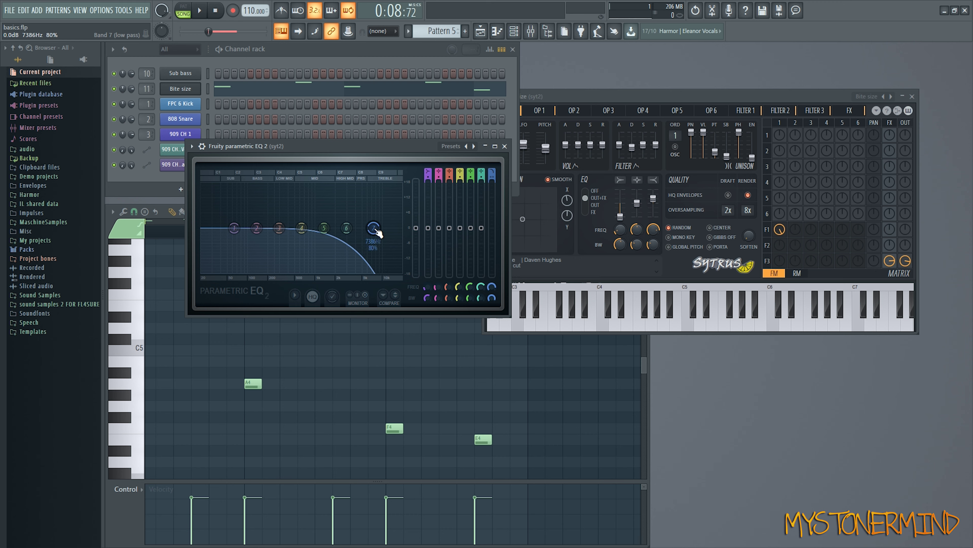
Set the low pass band 7 of the parametric EQ to 561 Hz with 55% bandwidth and audition the sound.
{"action": "scroll", "coordinate": [378, 232], "scroll_direction": "down", "scroll_amount": 10}
{"action": "scroll", "coordinate": [378, 232], "scroll_direction": "up", "scroll_amount": 4}
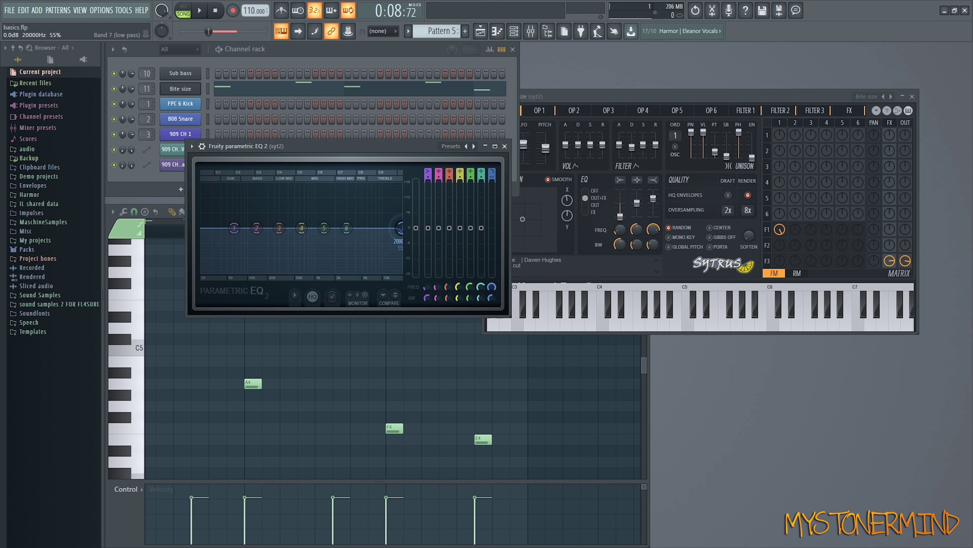
{"action": "left_click_drag", "start_coordinate": [377, 232], "coordinate": [293, 227]}
{"action": "key", "text": "space"}
{"action": "key", "text": "space"}
{"action": "key", "text": "space"}
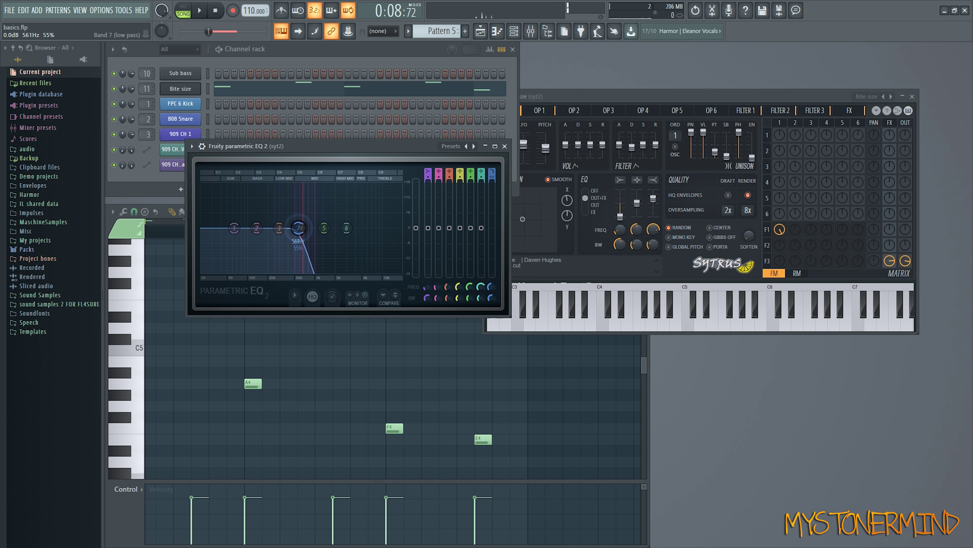
Create an automation clip for the EQ's band 7 frequency, raise its end point to the maximum and bend the ramp into an upward curve.
{"action": "right_click", "coordinate": [493, 287]}
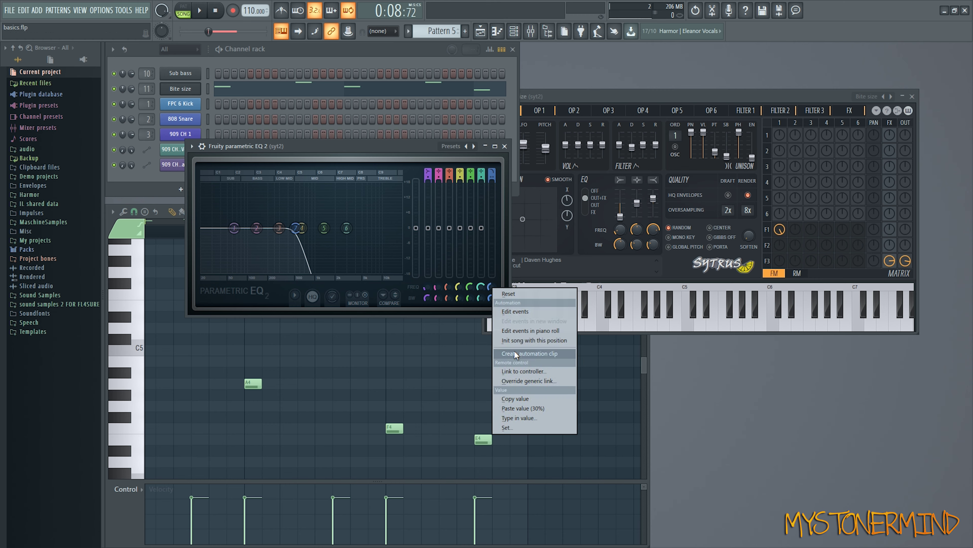
{"action": "left_click", "coordinate": [527, 354]}
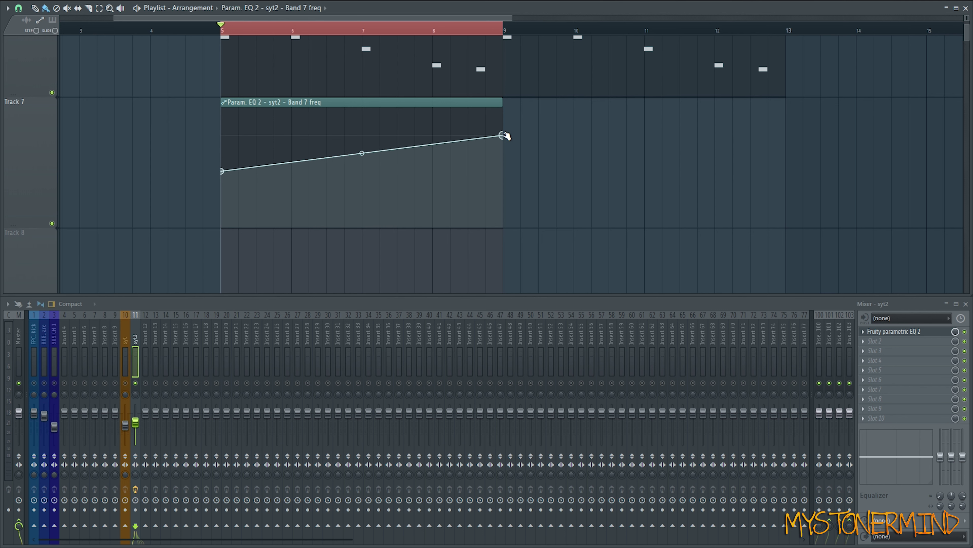
{"action": "left_click_drag", "start_coordinate": [505, 134], "coordinate": [506, 111]}
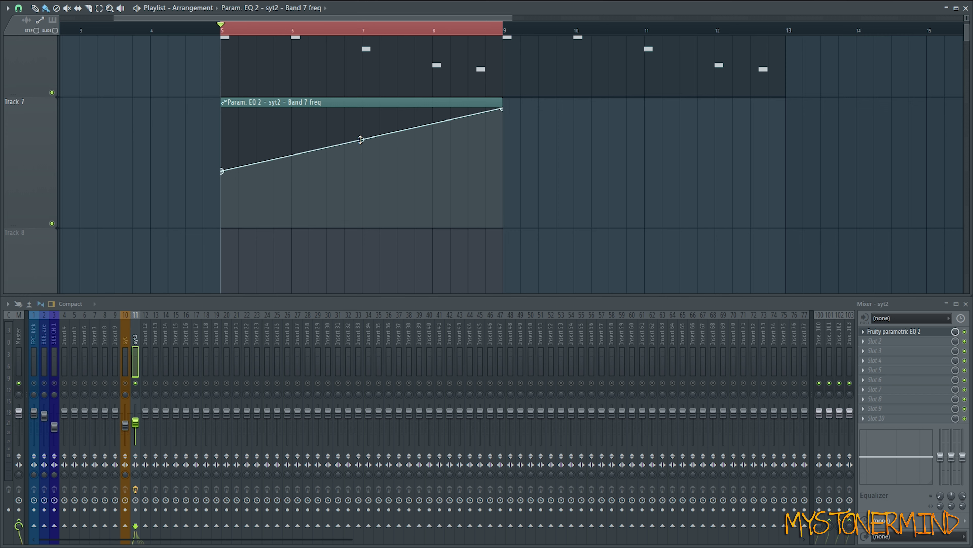
{"action": "left_click_drag", "start_coordinate": [360, 139], "coordinate": [362, 160]}
Play the looped bars with the syt2 track's parametric EQ window open to check the automated filter sweep.
{"action": "key", "text": "space"}
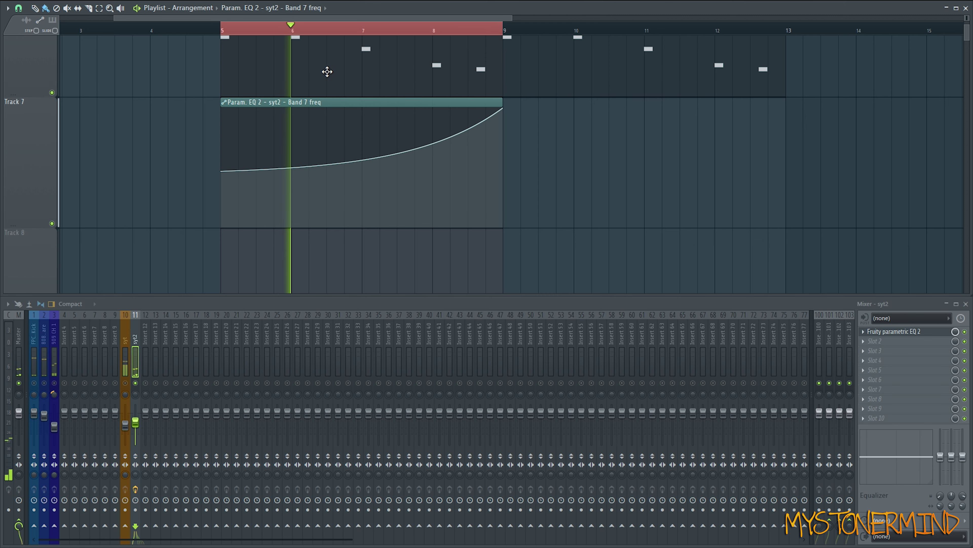
{"action": "left_click_drag", "start_coordinate": [326, 72], "coordinate": [419, 114]}
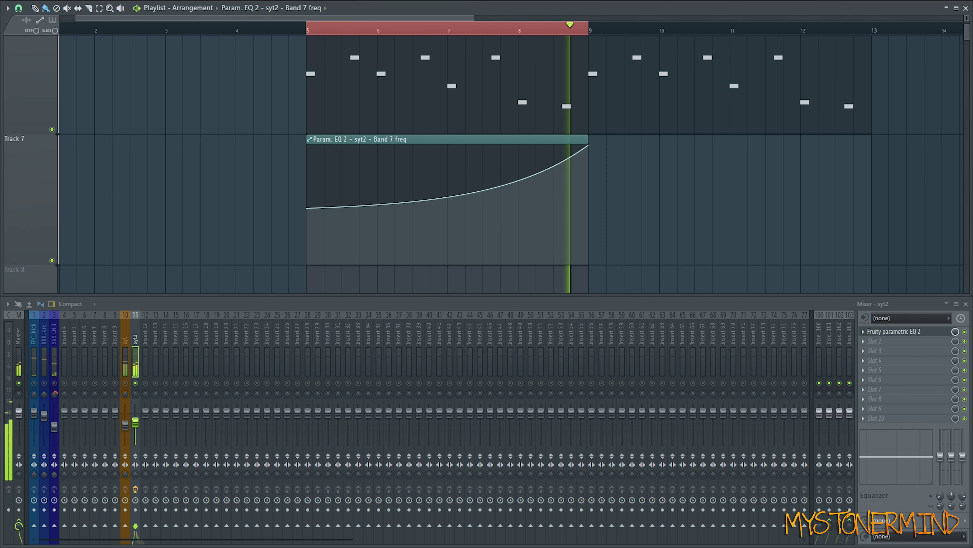
{"action": "left_click", "coordinate": [894, 332]}
{"action": "left_click_drag", "start_coordinate": [603, 313], "coordinate": [497, 305]}
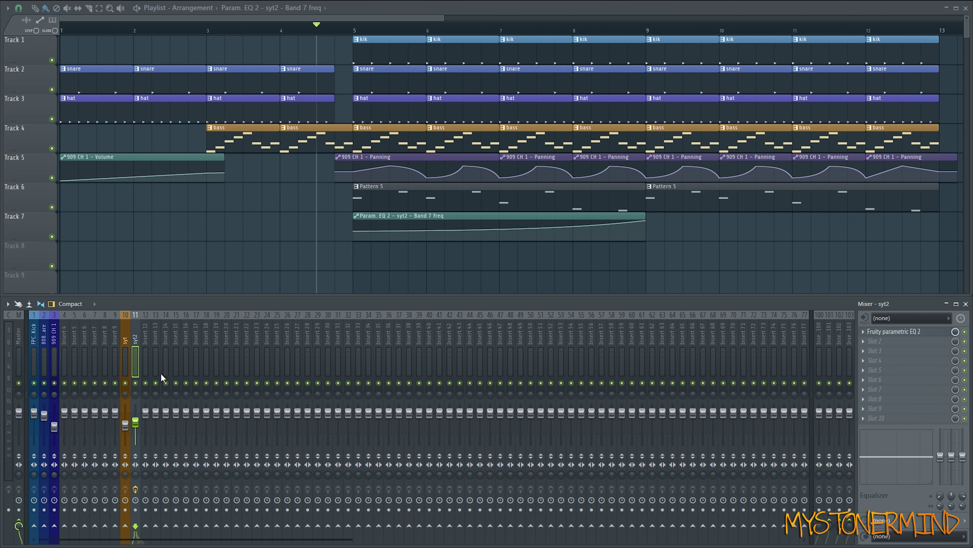
{"action": "key", "text": "space"}
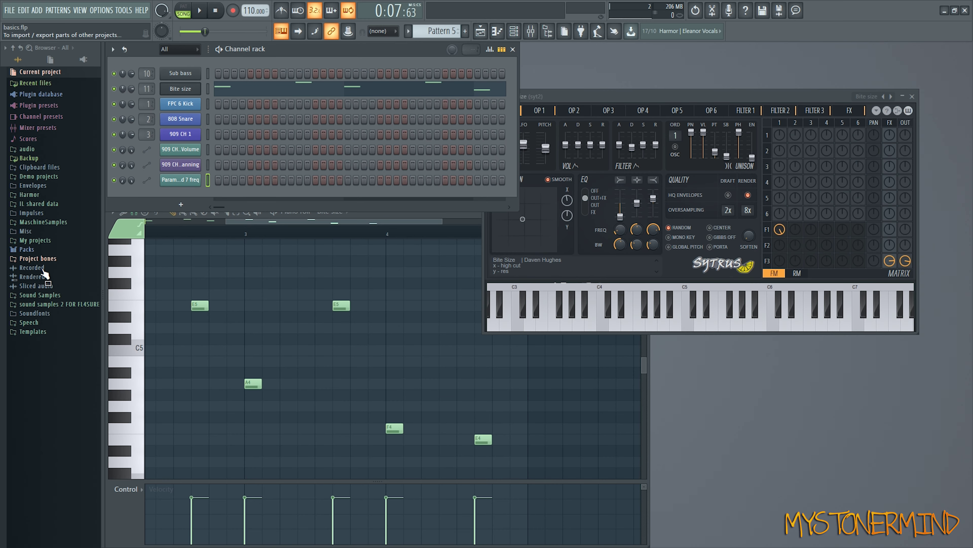
Browse the Packs folder to Drums > Snares and audition the Yam Snare sample against the playing arrangement.
{"action": "left_click", "coordinate": [24, 250]}
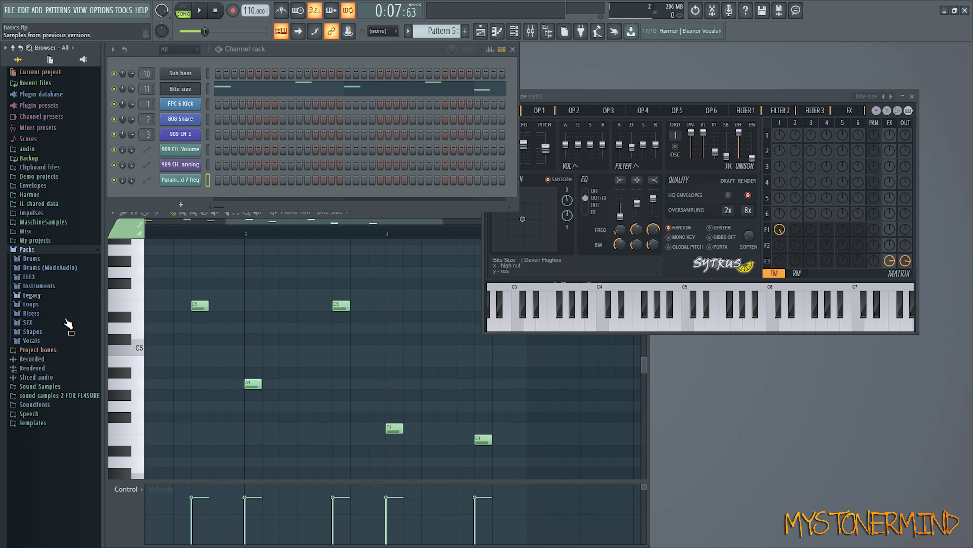
{"action": "left_click", "coordinate": [36, 261]}
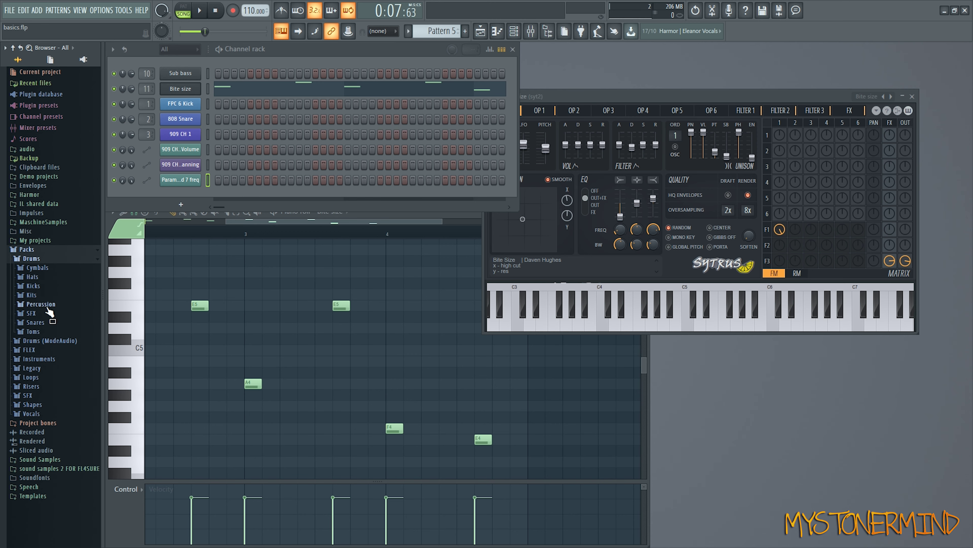
{"action": "left_click", "coordinate": [47, 323]}
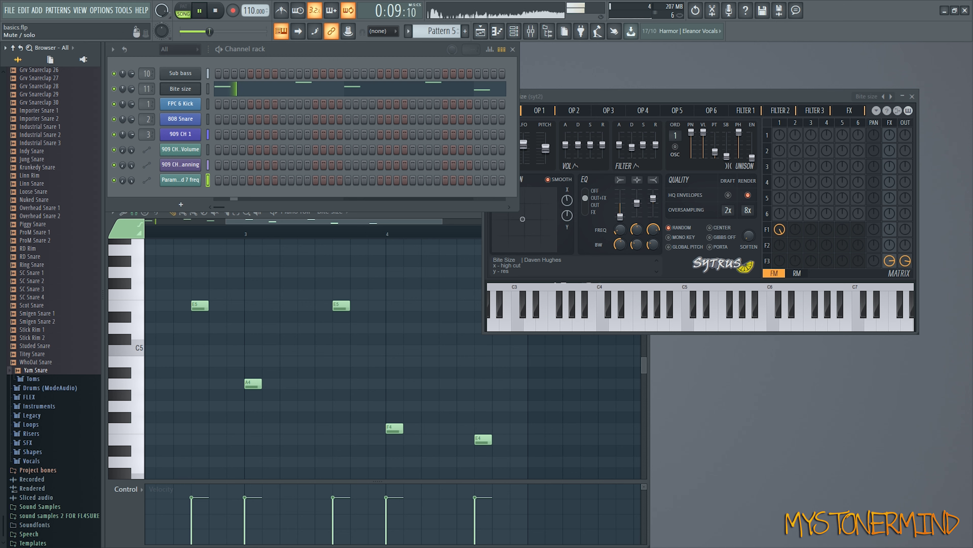
{"action": "left_click", "coordinate": [64, 371]}
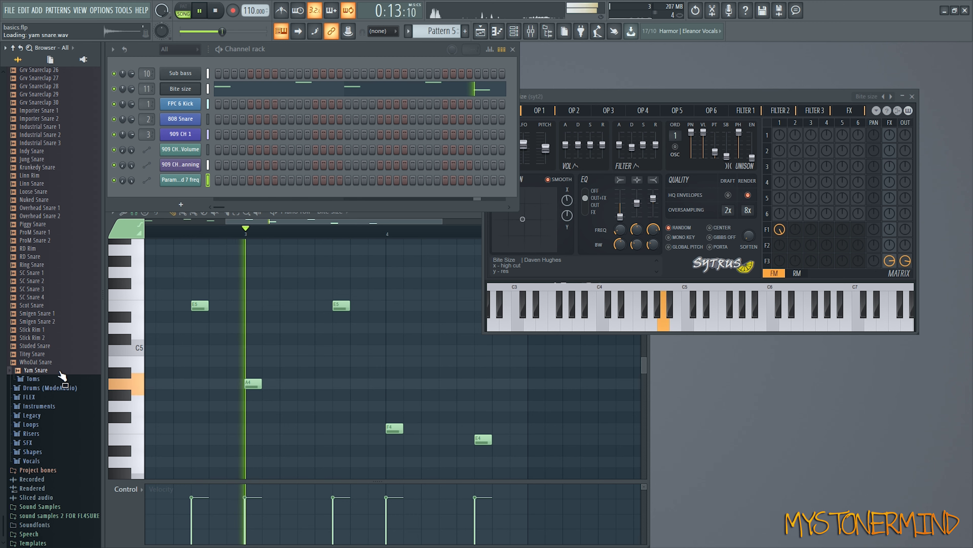
{"action": "key", "text": "space"}
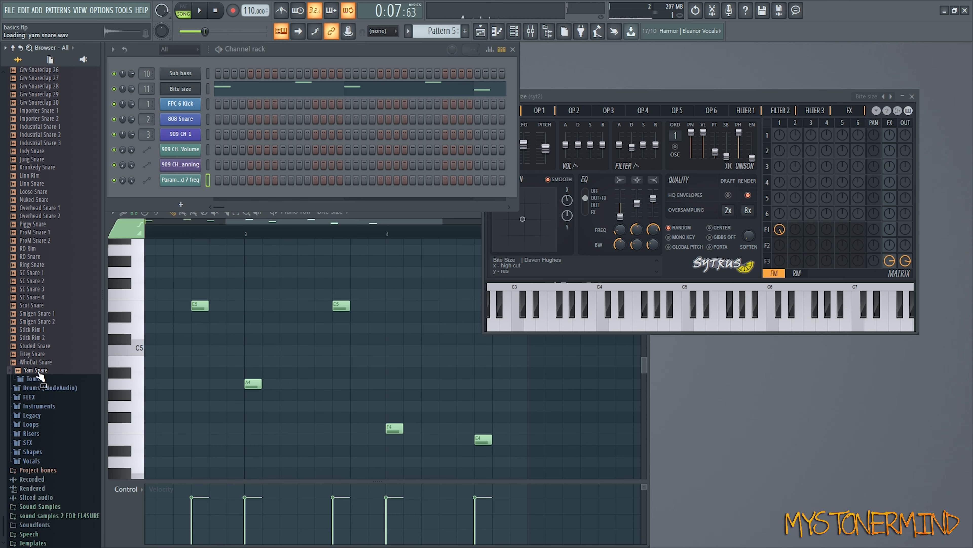
Add the Yam Snare sample as a new channel, route it to mixer track 4 and name that track snare2.
{"action": "left_click_drag", "start_coordinate": [39, 372], "coordinate": [163, 60]}
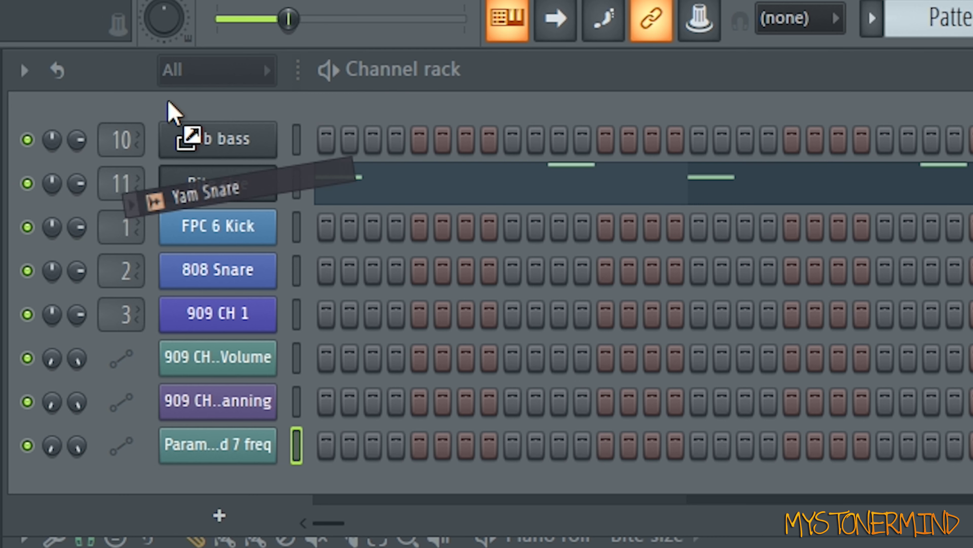
{"action": "left_click_drag", "start_coordinate": [172, 111], "coordinate": [192, 115]}
{"action": "left_click_drag", "start_coordinate": [121, 133], "coordinate": [122, 125]}
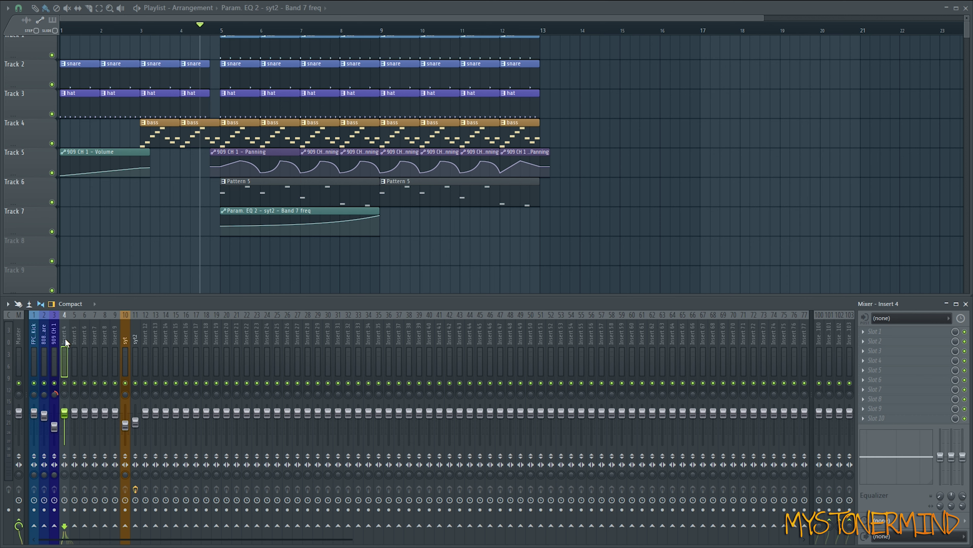
{"action": "double_click", "coordinate": [66, 342]}
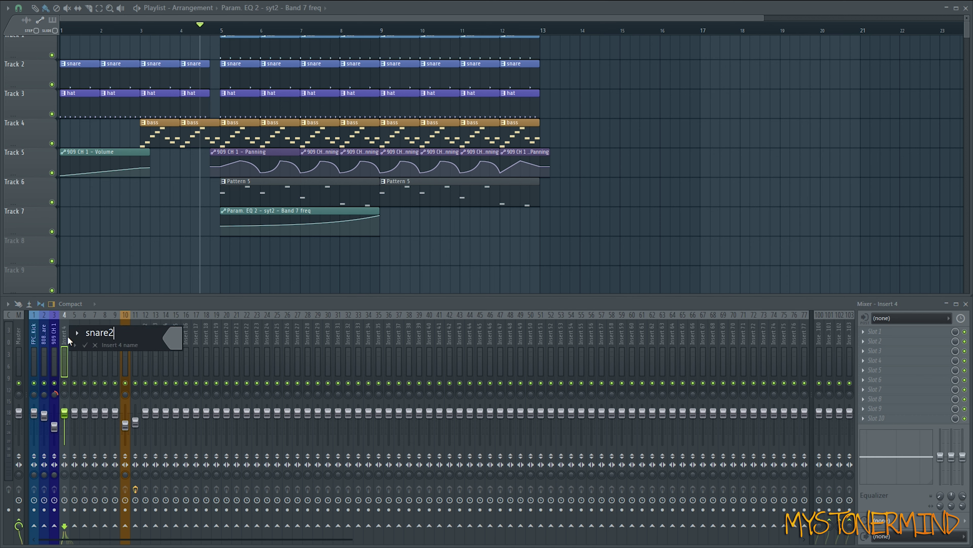
{"action": "key", "text": "Return"}
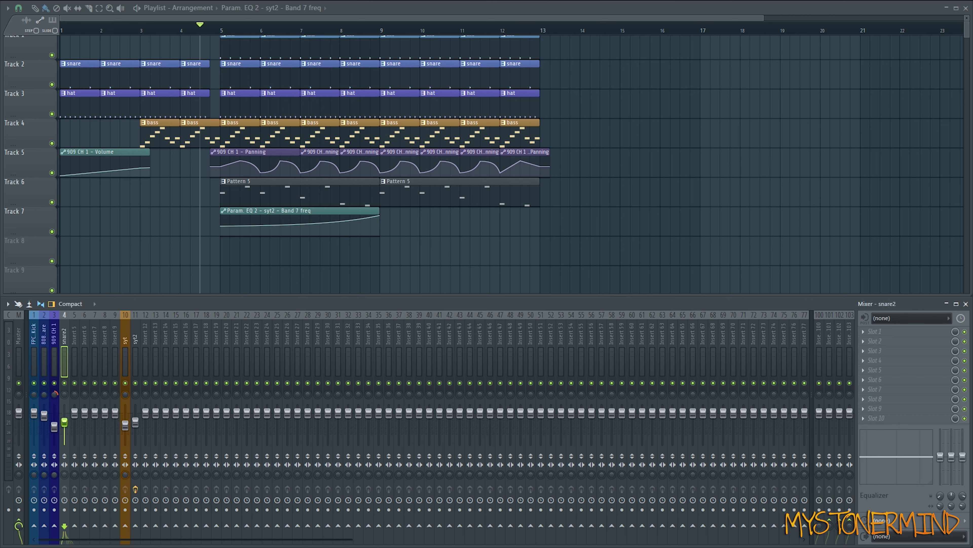
Create a new empty pattern and name it snare2.
{"action": "scroll", "coordinate": [265, 204], "scroll_direction": "down", "scroll_amount": 2}
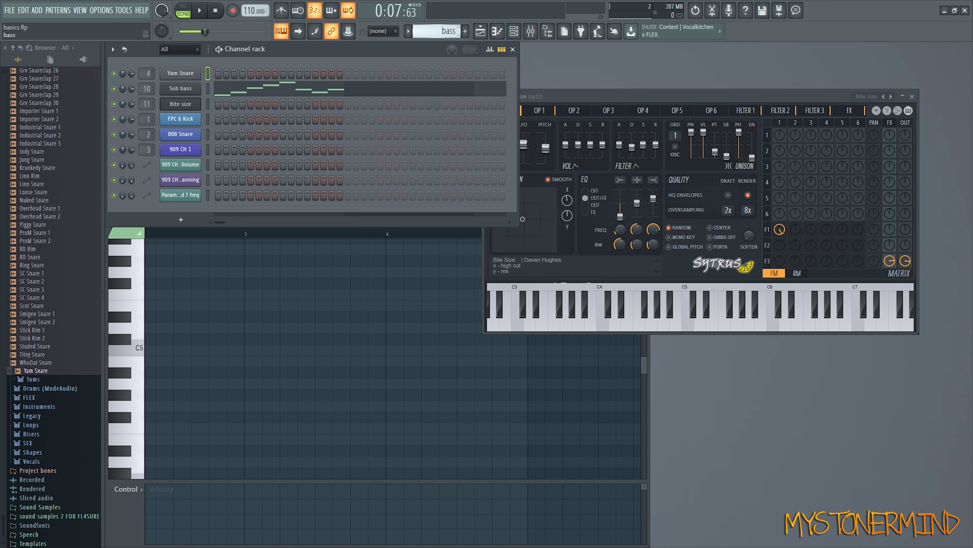
{"action": "left_click", "coordinate": [465, 31]}
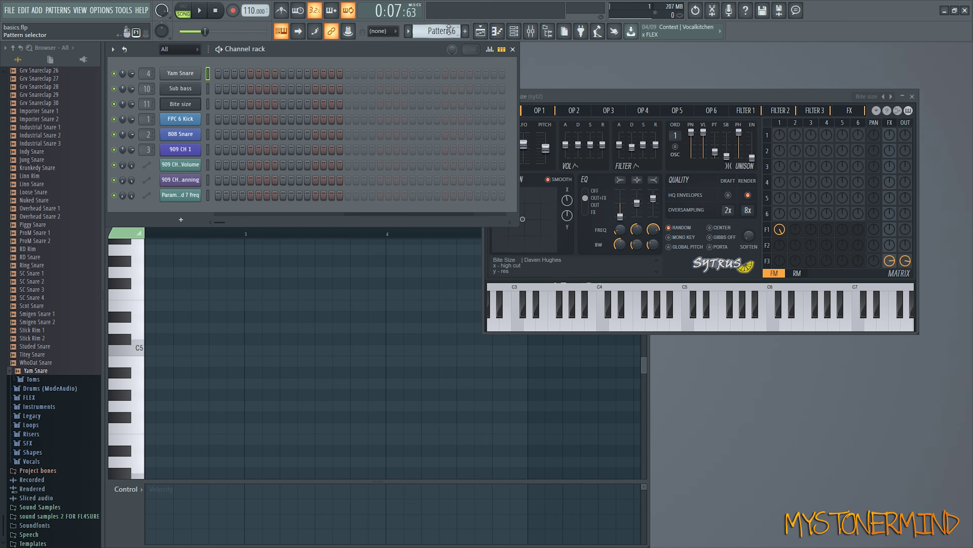
{"action": "type", "text": "snare2"}
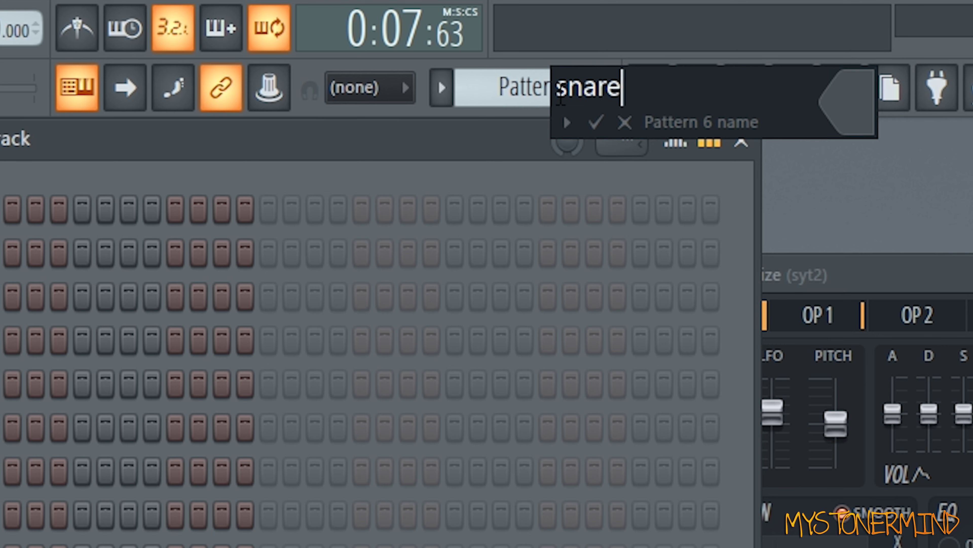
{"action": "key", "text": "Return"}
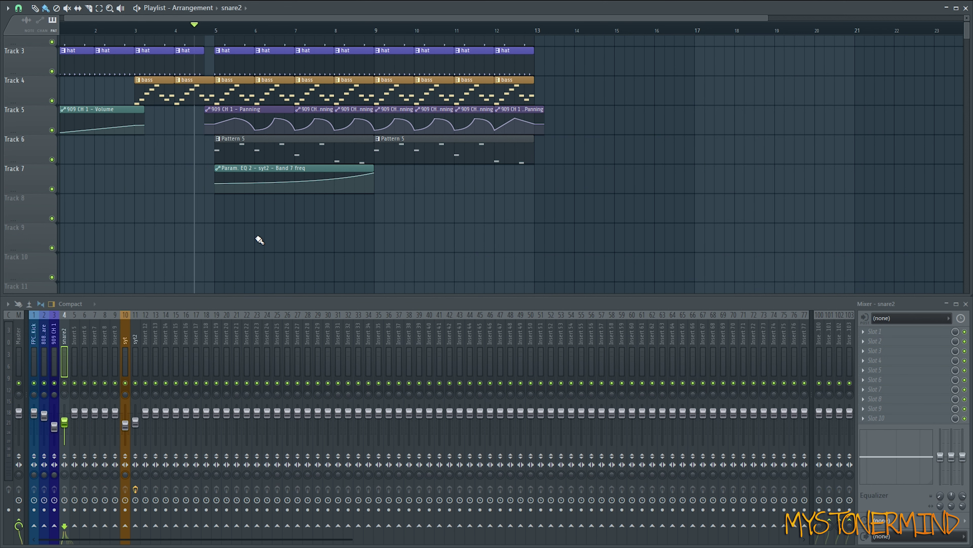
Place a snare2 clip at bar 5 on track 8 and add Yam Snare hits on steps 5 and 13.
{"action": "scroll", "coordinate": [261, 202], "scroll_direction": "down", "scroll_amount": 1}
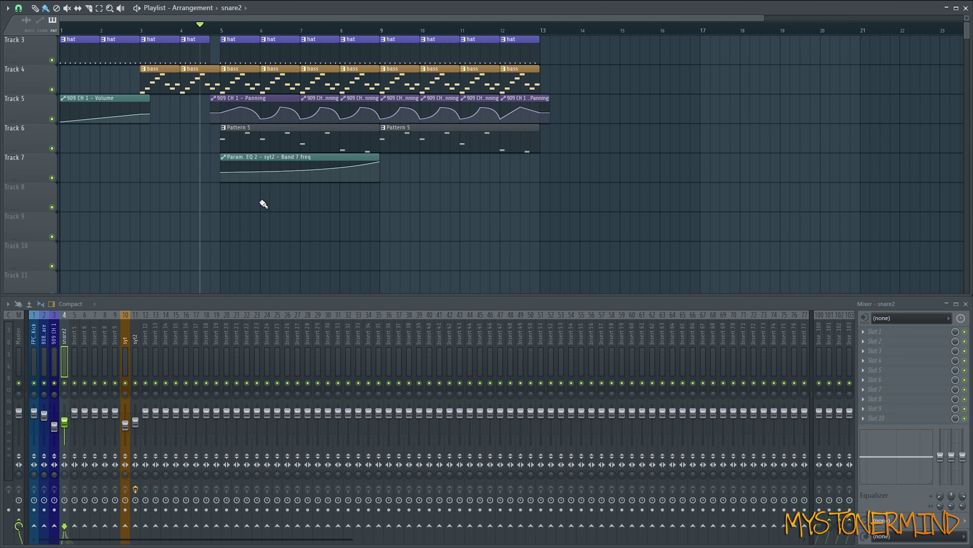
{"action": "left_click", "coordinate": [233, 202]}
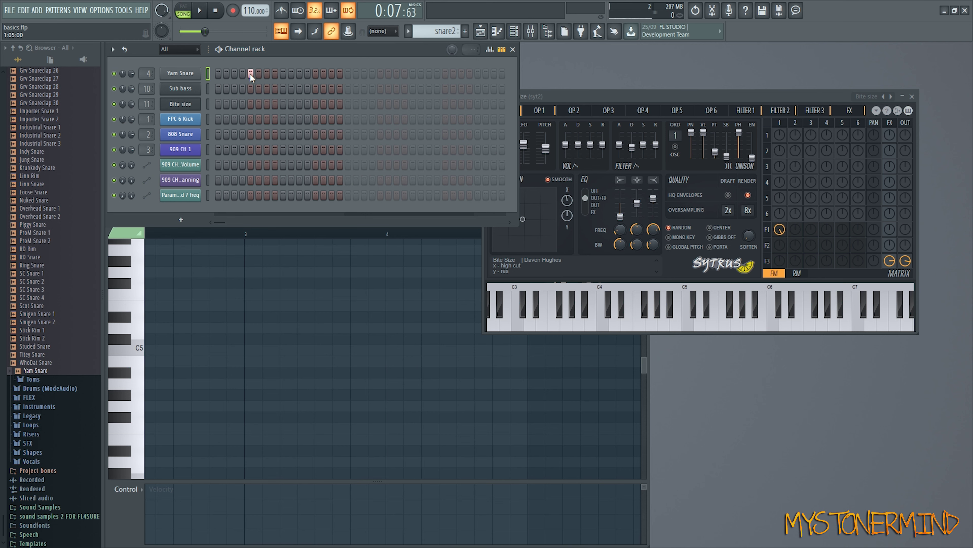
{"action": "left_click", "coordinate": [314, 73]}
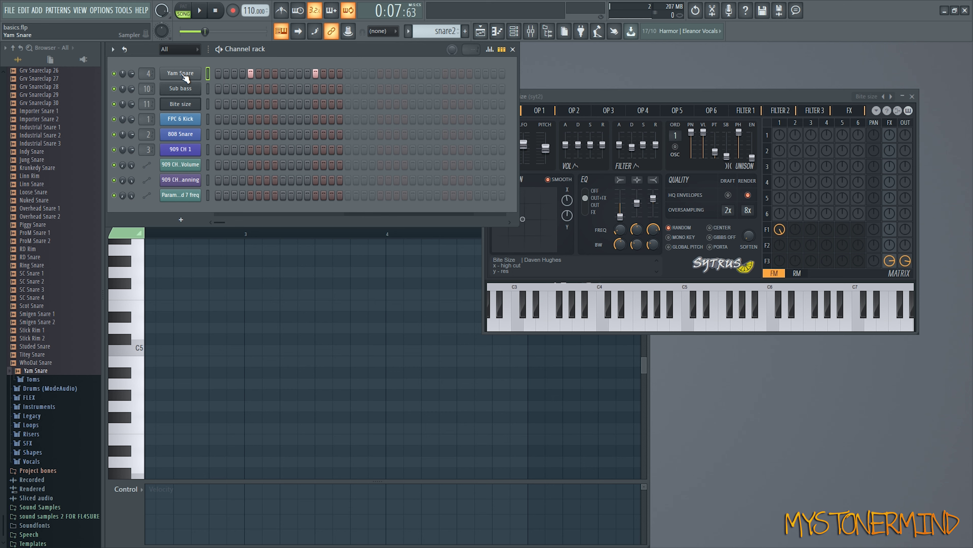
Move the Yam Snare channel directly below 909 CH 1 and the Bite size channel down among the automation channels.
{"action": "left_click_drag", "start_coordinate": [186, 77], "coordinate": [185, 153]}
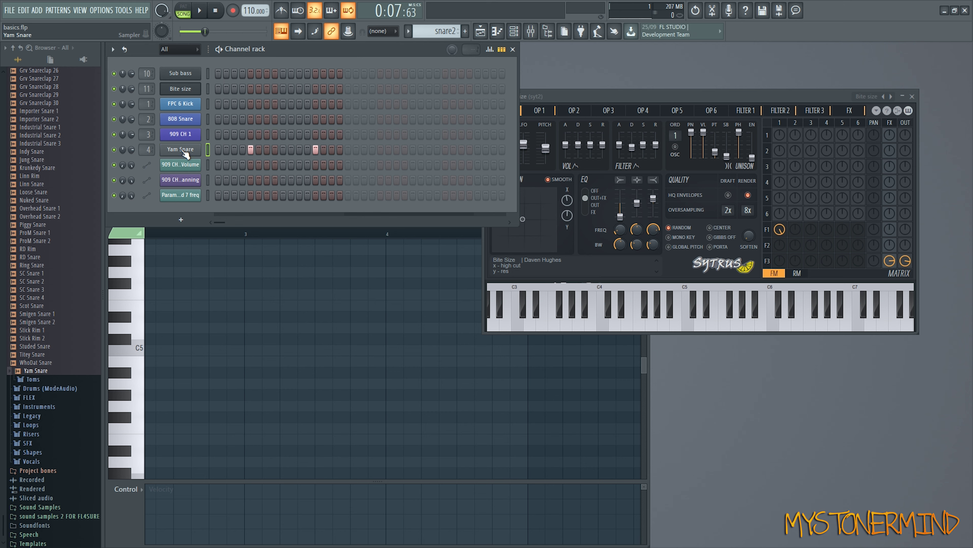
{"action": "left_click_drag", "start_coordinate": [190, 91], "coordinate": [190, 169]}
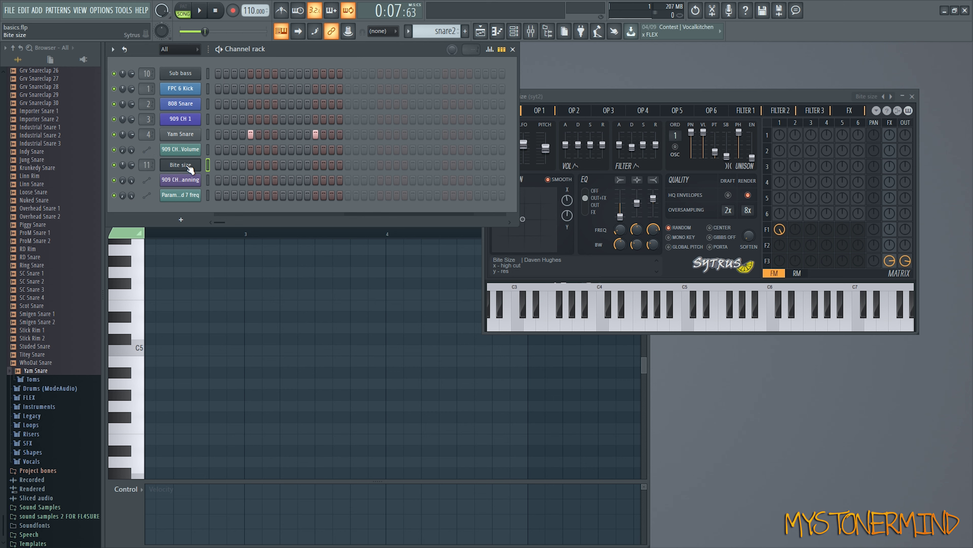
{"action": "left_click_drag", "start_coordinate": [190, 185], "coordinate": [190, 169]}
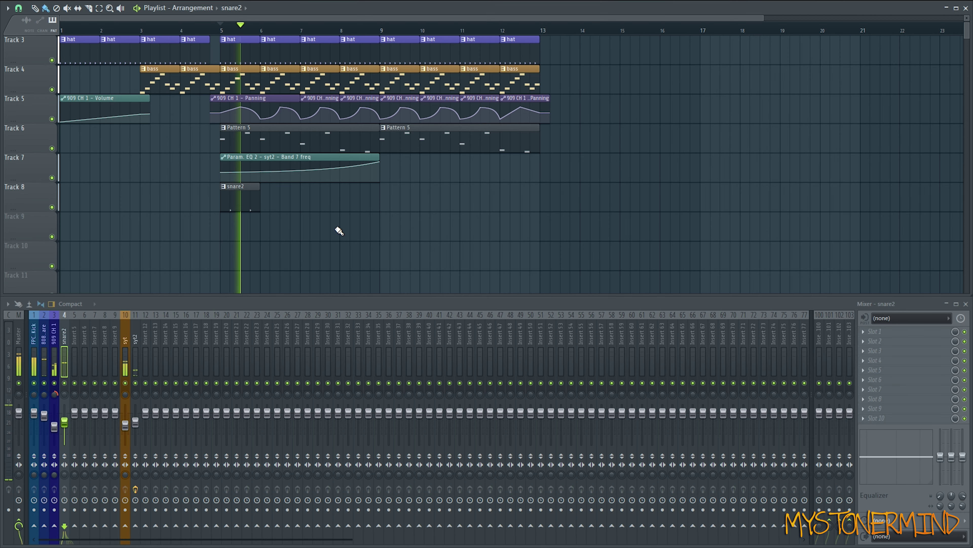
Stop playback and duplicate the snare2 clip along track 8 so it fills bars 5 through 12.
{"action": "key", "text": "space"}
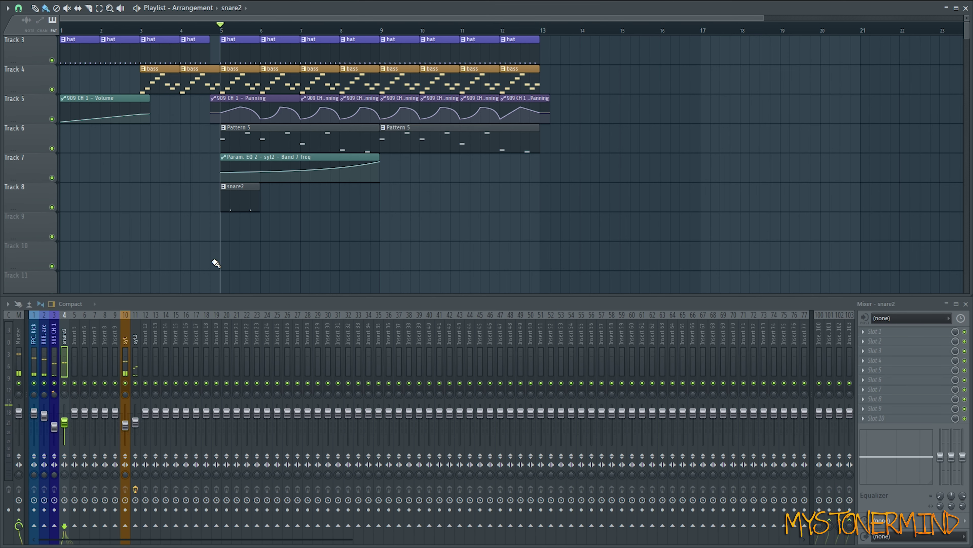
{"action": "left_click_drag", "start_coordinate": [584, 239], "coordinate": [168, 40]}
{"action": "left_click", "coordinate": [255, 203], "text": "ctrl"}
{"action": "key", "text": "ctrl+b"}
{"action": "key", "text": "ctrl+b"}
{"action": "key", "text": "ctrl+b"}
{"action": "key", "text": "ctrl+b"}
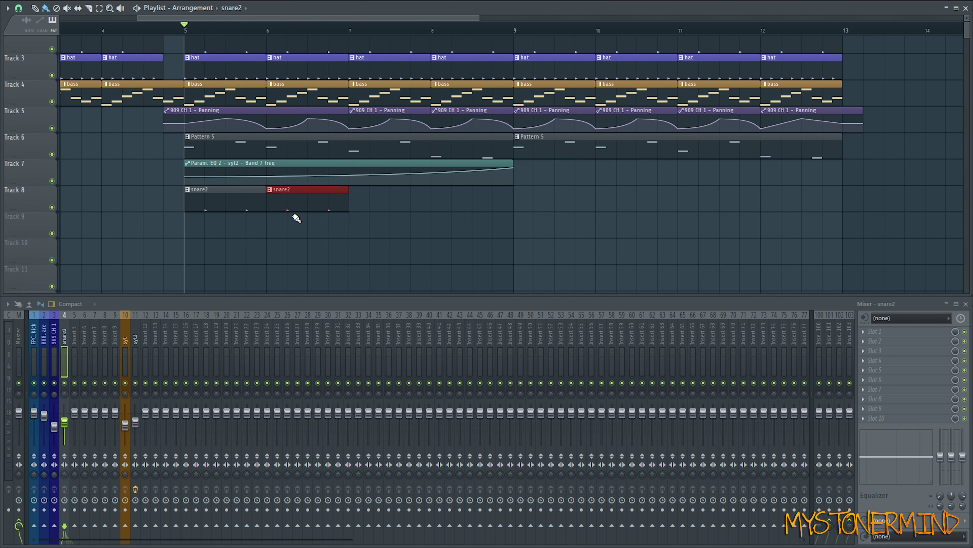
{"action": "key", "text": "ctrl+b"}
{"action": "key", "text": "ctrl+b"}
{"action": "key", "text": "ctrl+b"}
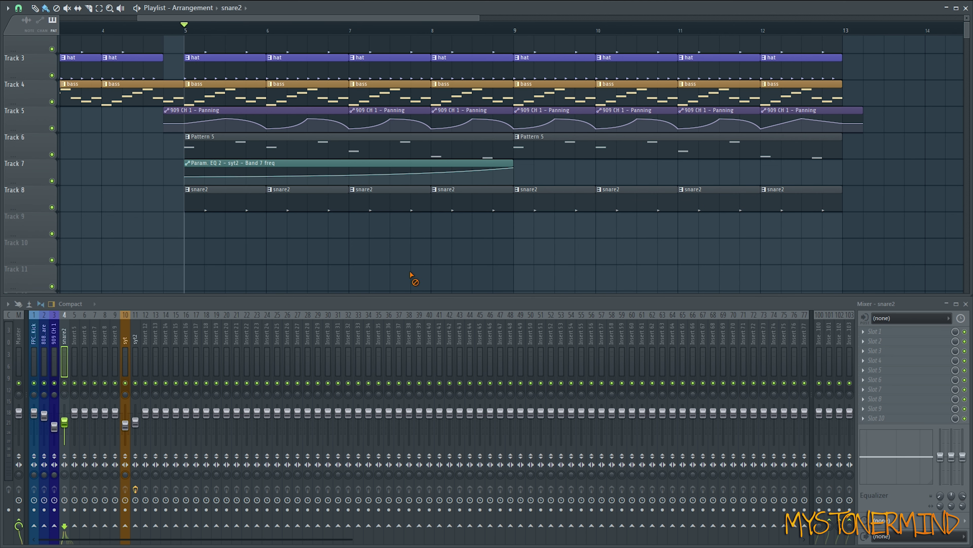
Compare playback from bar 5 with track 8's snare2 clips audible and muted.
{"action": "key", "text": "space"}
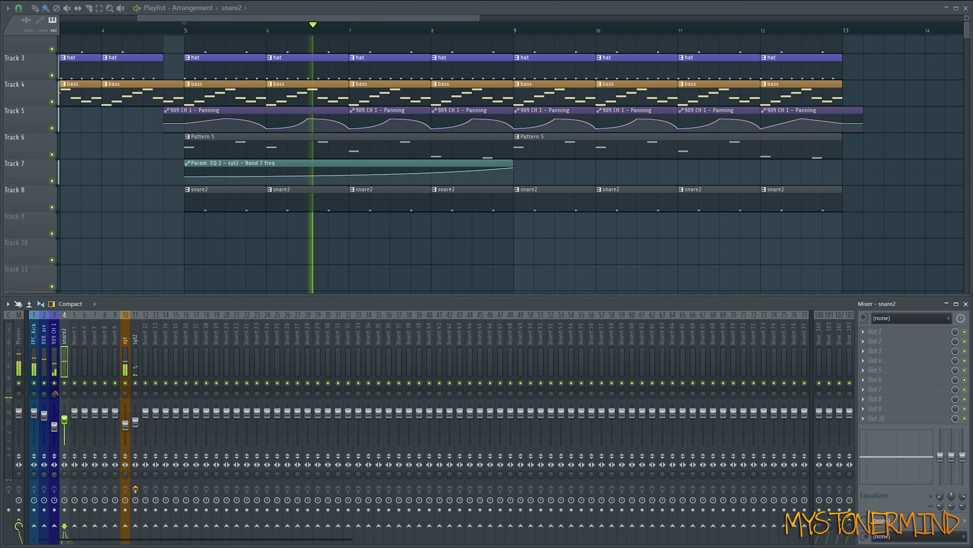
{"action": "key", "text": "space"}
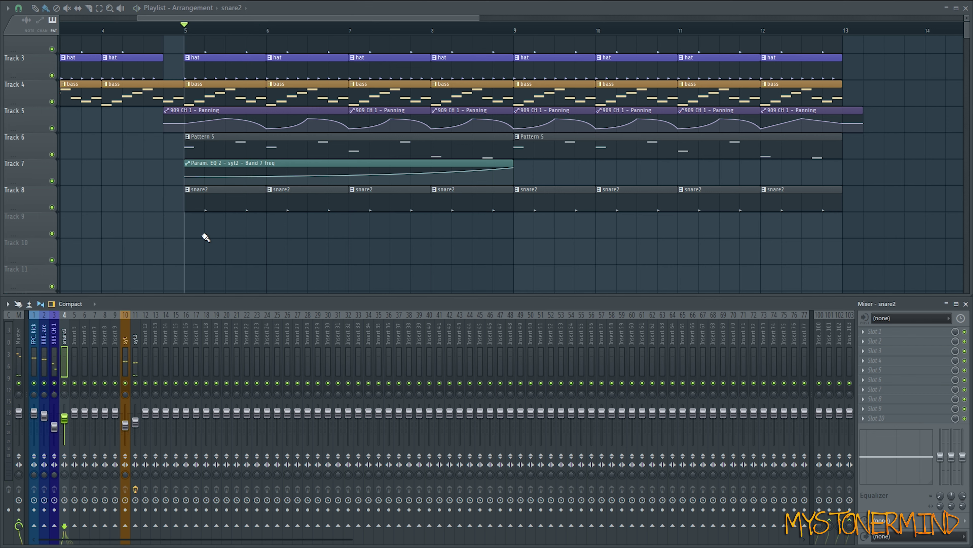
{"action": "left_click", "coordinate": [52, 207]}
{"action": "key", "text": "space"}
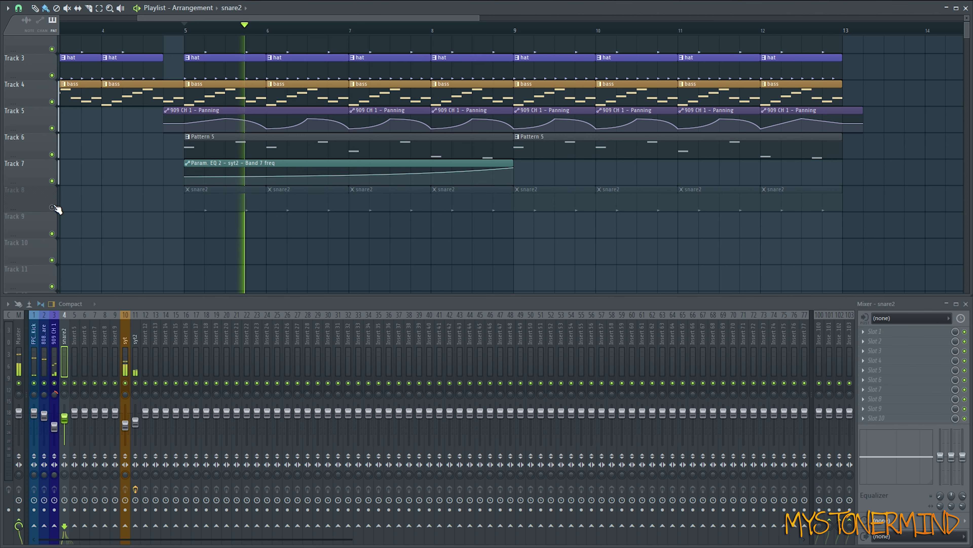
{"action": "key", "text": "space"}
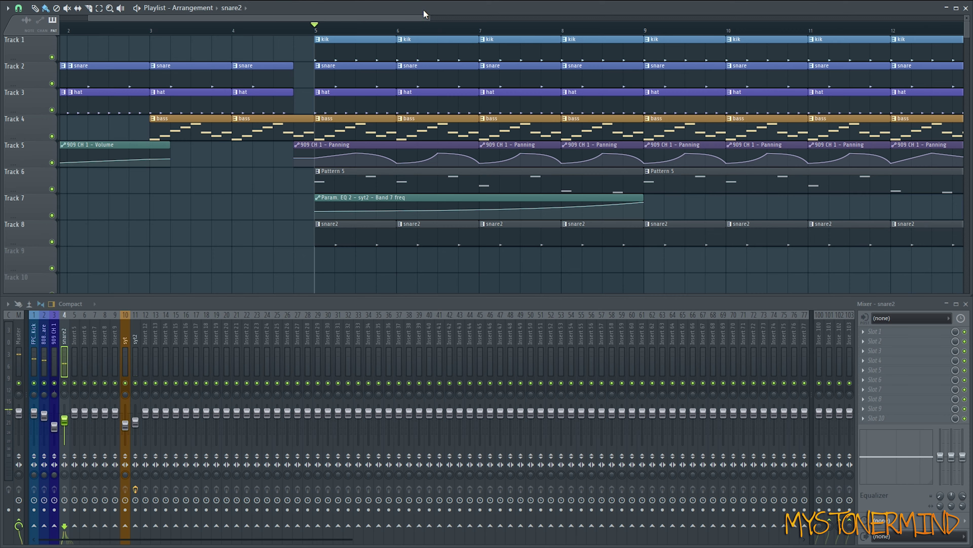
{"action": "left_click_drag", "start_coordinate": [429, 18], "coordinate": [815, 21]}
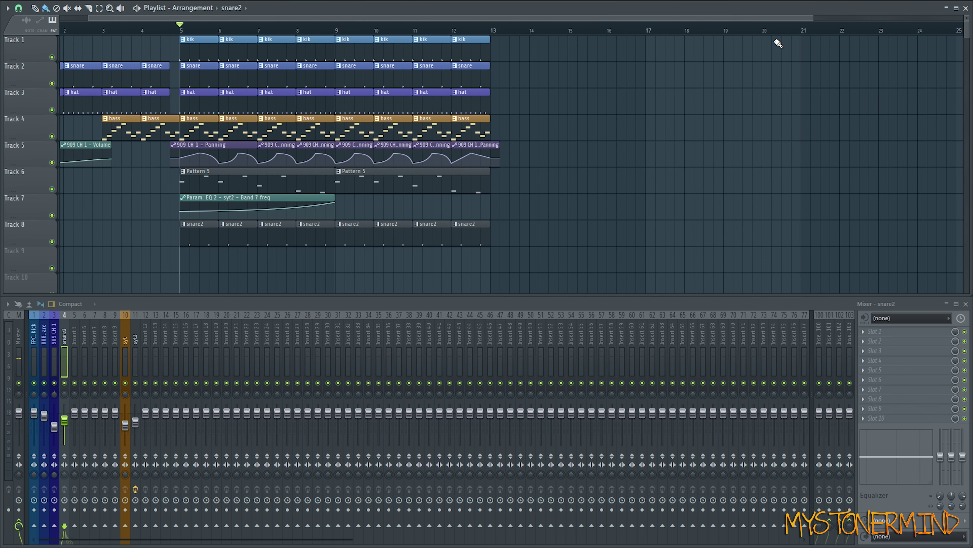
{"action": "left_click_drag", "start_coordinate": [376, 20], "coordinate": [330, 23]}
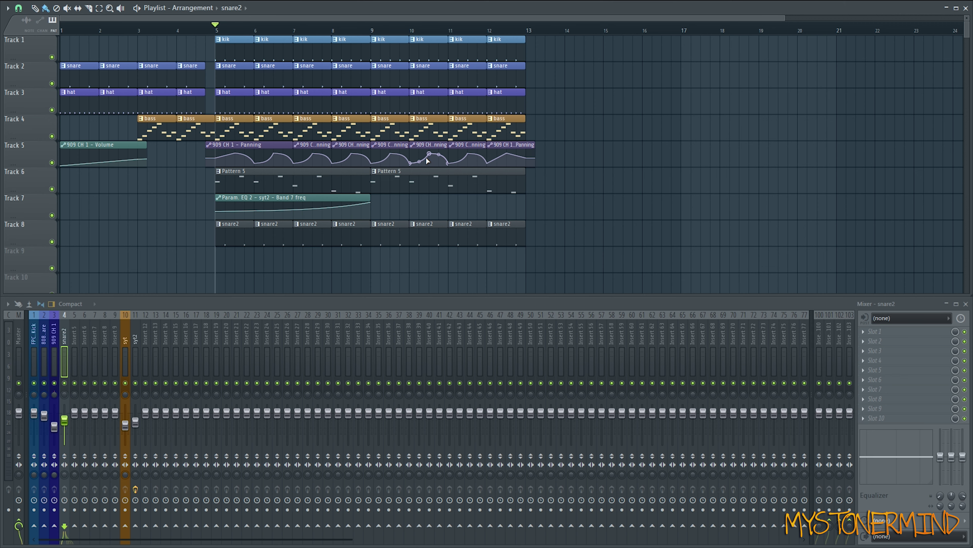
{"action": "right_click", "coordinate": [481, 249], "text": "ctrl"}
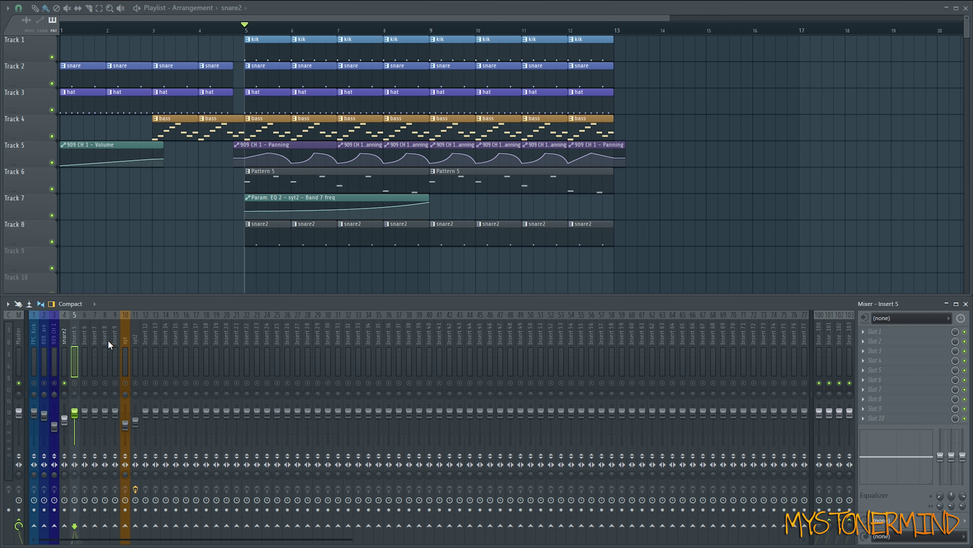
Send the soloed snare2 mixer track to Insert 100 and load Fruity Reeverb 2 on Insert 100.
{"action": "left_click", "coordinate": [48, 335]}
{"action": "mouse_move", "coordinate": [819, 332]}
{"action": "left_mouse_down"}
{"action": "mouse_move", "coordinate": [847, 336]}
{"action": "mouse_move", "coordinate": [819, 333]}
{"action": "left_mouse_up"}
{"action": "left_click_drag", "start_coordinate": [44, 331], "coordinate": [95, 338]}
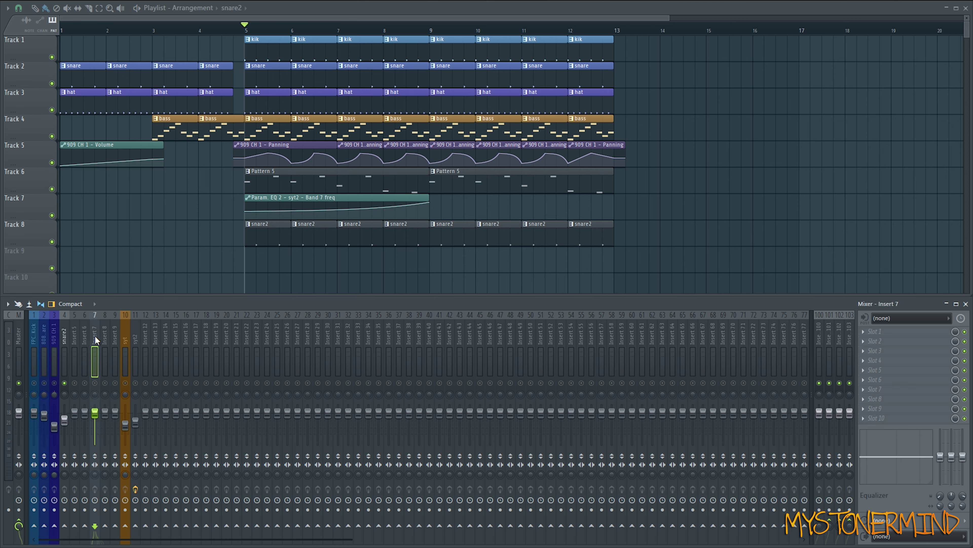
{"action": "left_click_drag", "start_coordinate": [822, 341], "coordinate": [93, 340]}
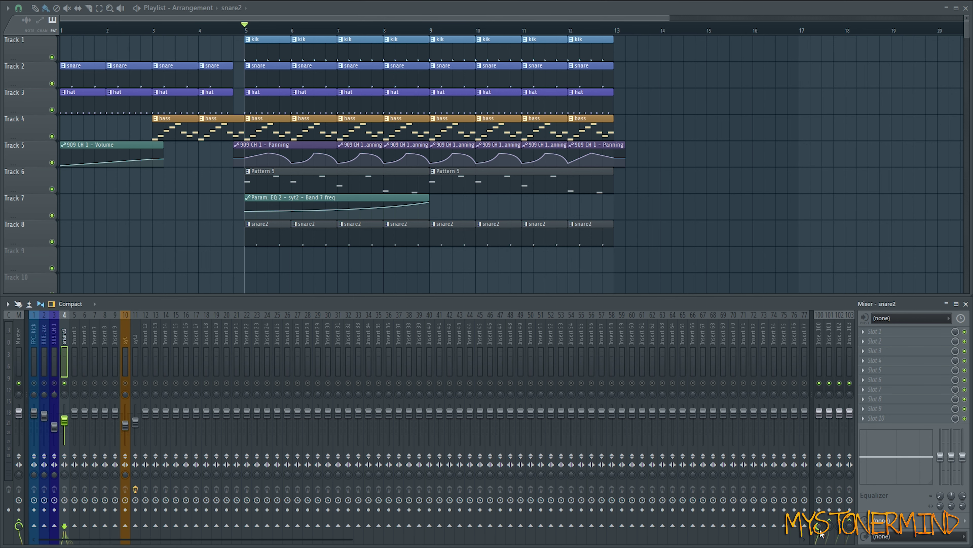
{"action": "left_click", "coordinate": [820, 340]}
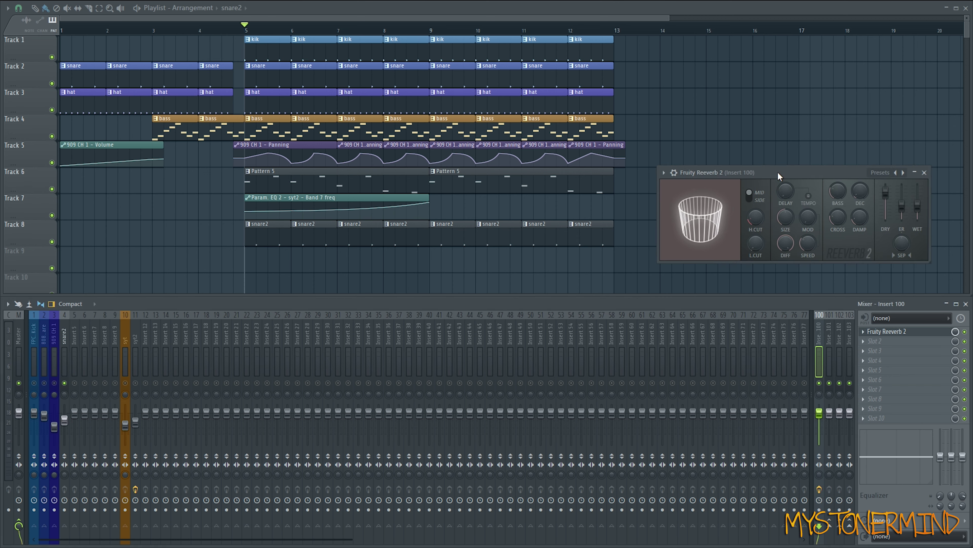
{"action": "left_click_drag", "start_coordinate": [781, 173], "coordinate": [805, 198]}
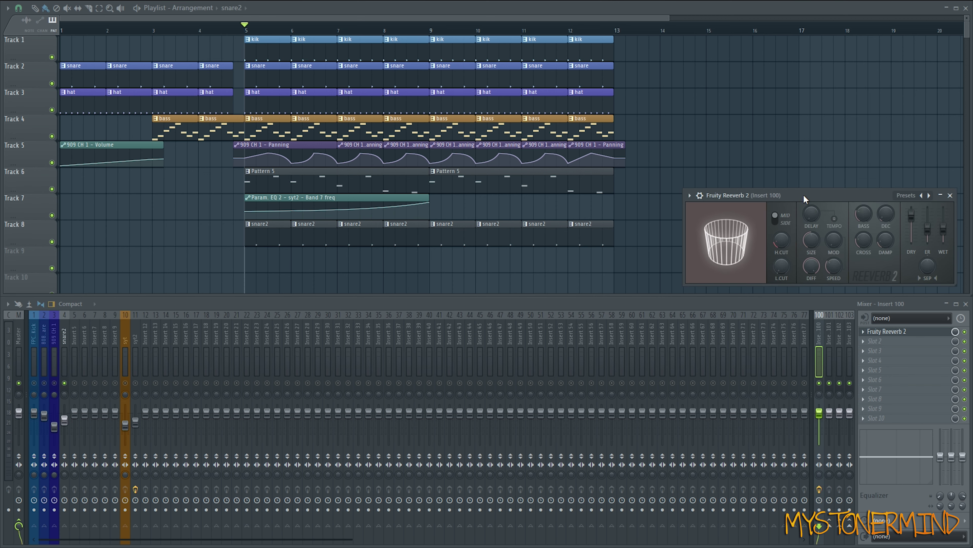
Play from bar 5 while setting Fruity Reeverb 2 to minimum dry and maximum wet, with all mixer tracks unmuted again.
{"action": "key", "text": "space"}
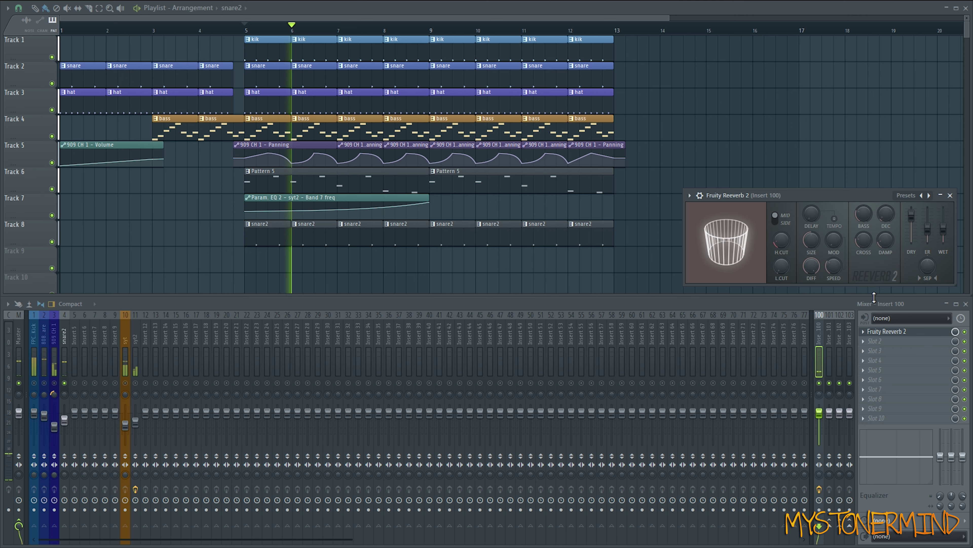
{"action": "left_click", "coordinate": [63, 340]}
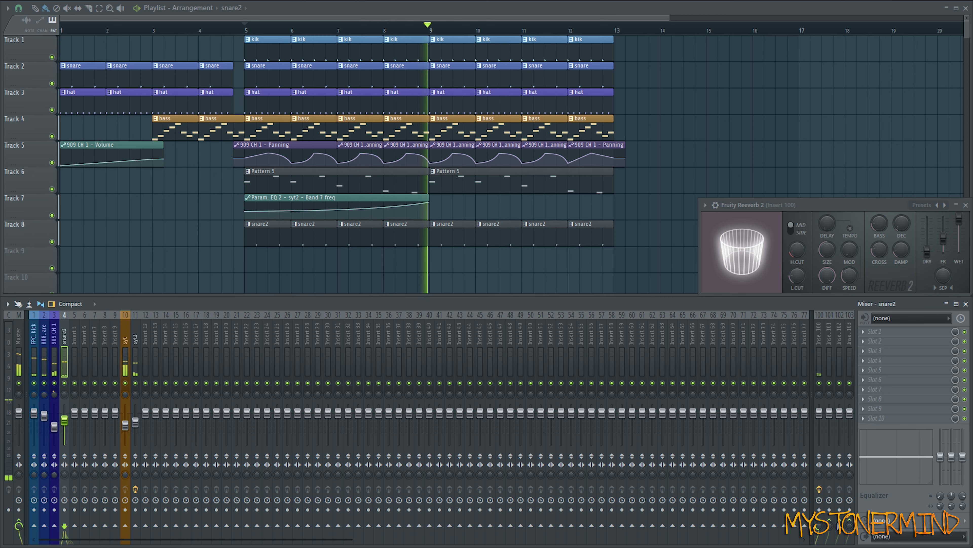
{"action": "mouse_move", "coordinate": [71, 339]}
{"action": "left_mouse_down"}
{"action": "mouse_move", "coordinate": [334, 333]}
{"action": "mouse_move", "coordinate": [68, 338]}
{"action": "left_mouse_up"}
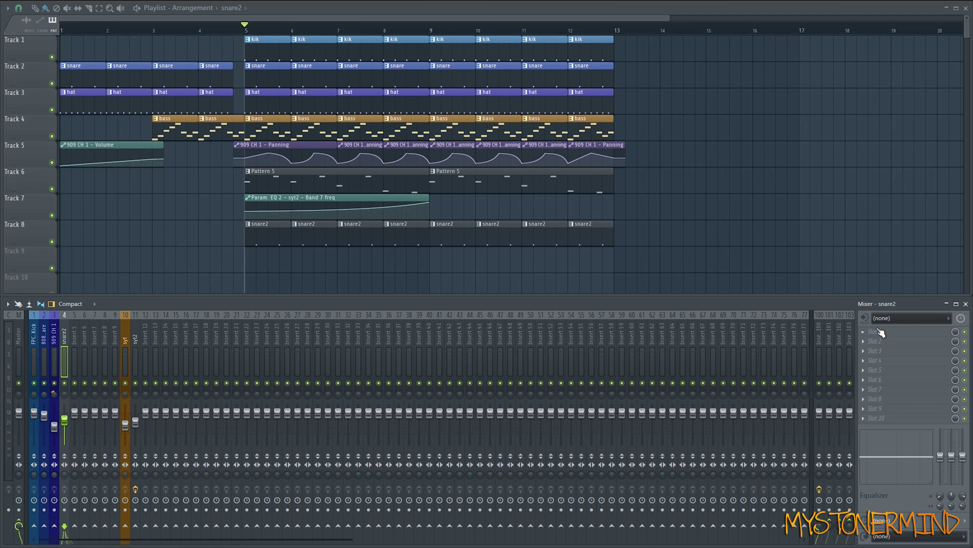
{"action": "left_click", "coordinate": [43, 340]}
{"action": "left_click", "coordinate": [33, 339]}
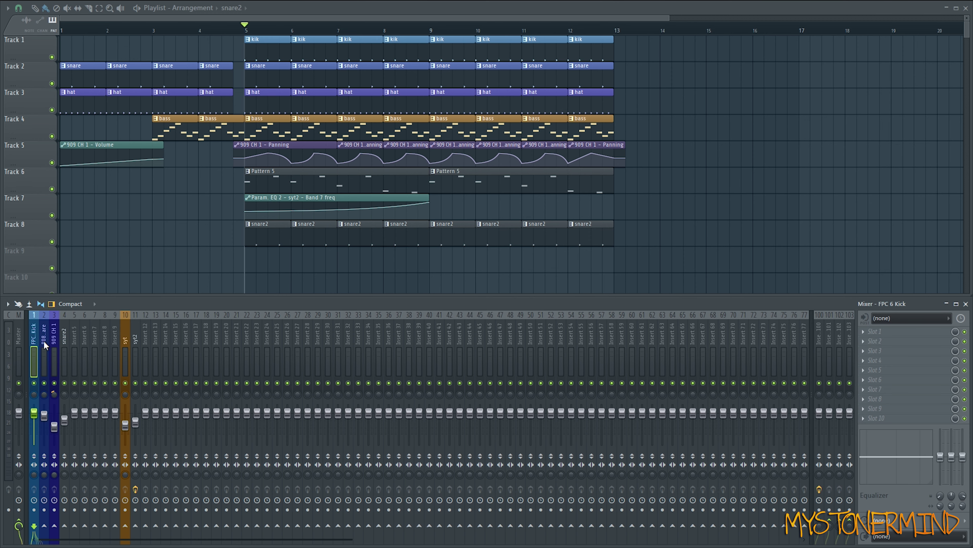
{"action": "left_click", "coordinate": [44, 340]}
{"action": "left_click", "coordinate": [124, 341]}
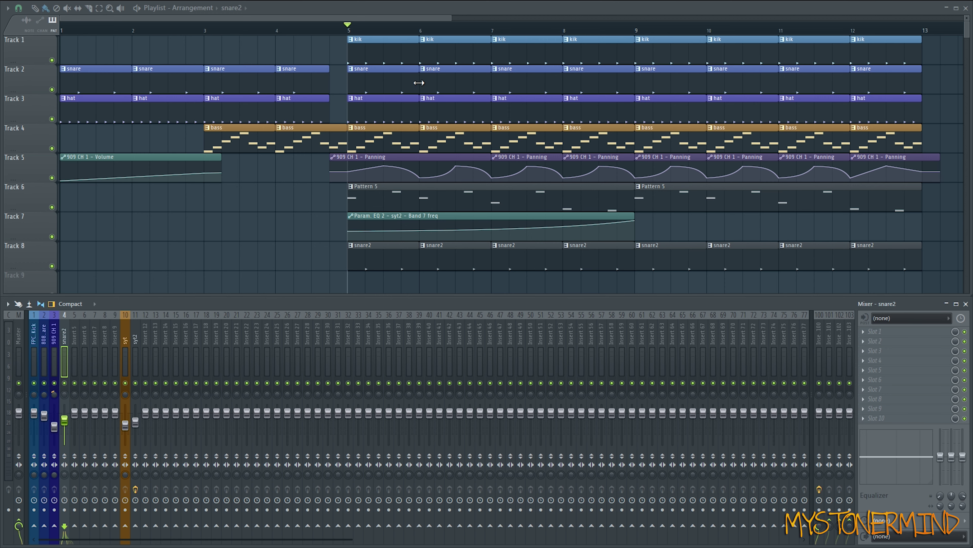
Send the 909 CH 1 mixer track to the reverb on Insert 100 and audition it from bar 1.
{"action": "left_click_drag", "start_coordinate": [452, 18], "coordinate": [541, 32]}
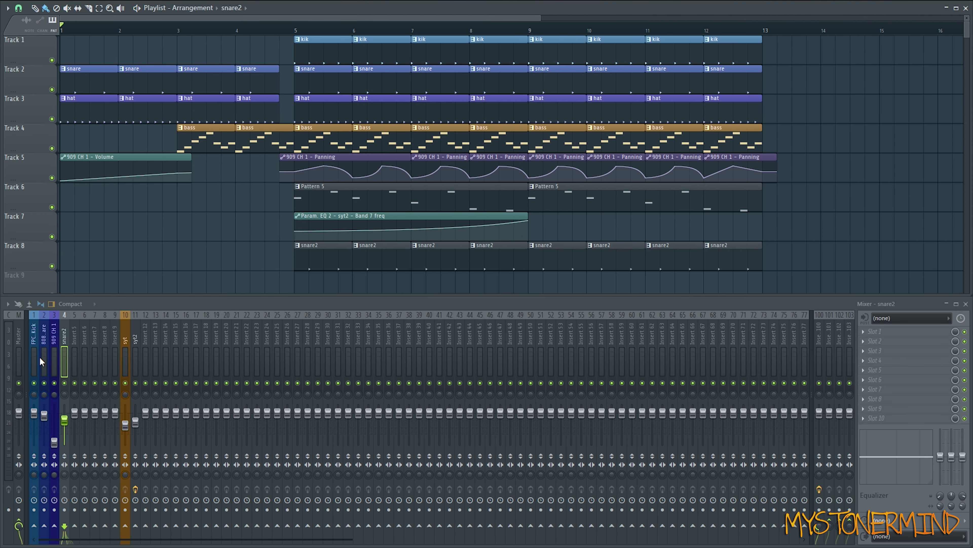
{"action": "left_click", "coordinate": [53, 336]}
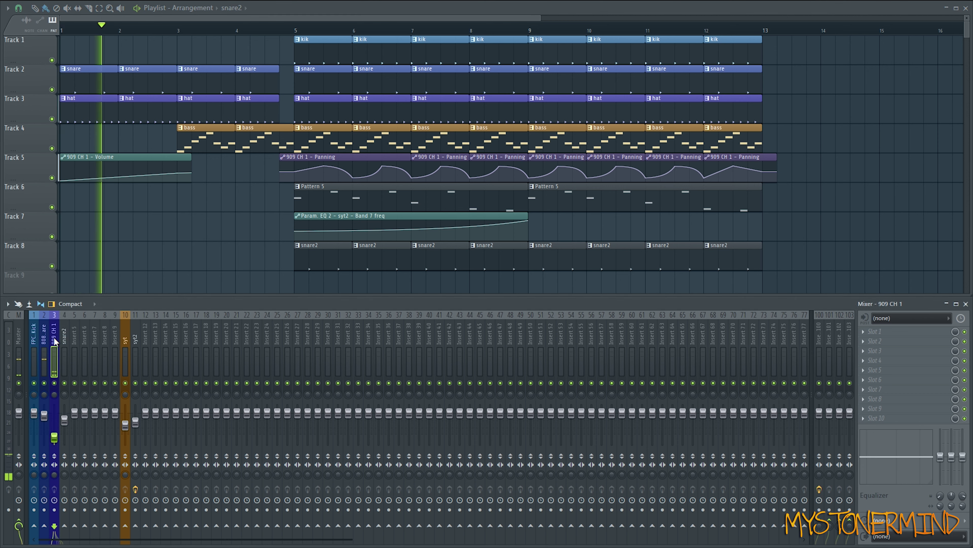
{"action": "key", "text": "space"}
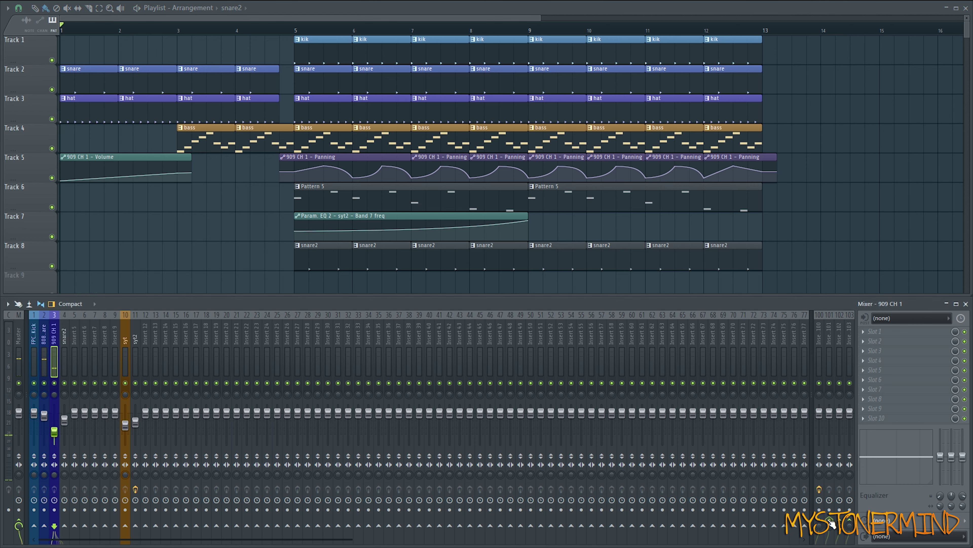
{"action": "key", "text": "space"}
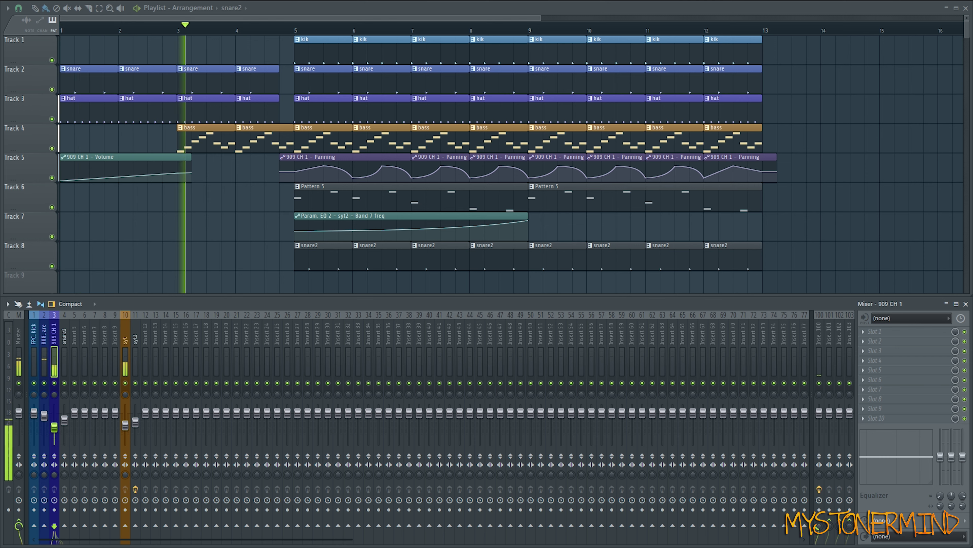
{"action": "key", "text": "space"}
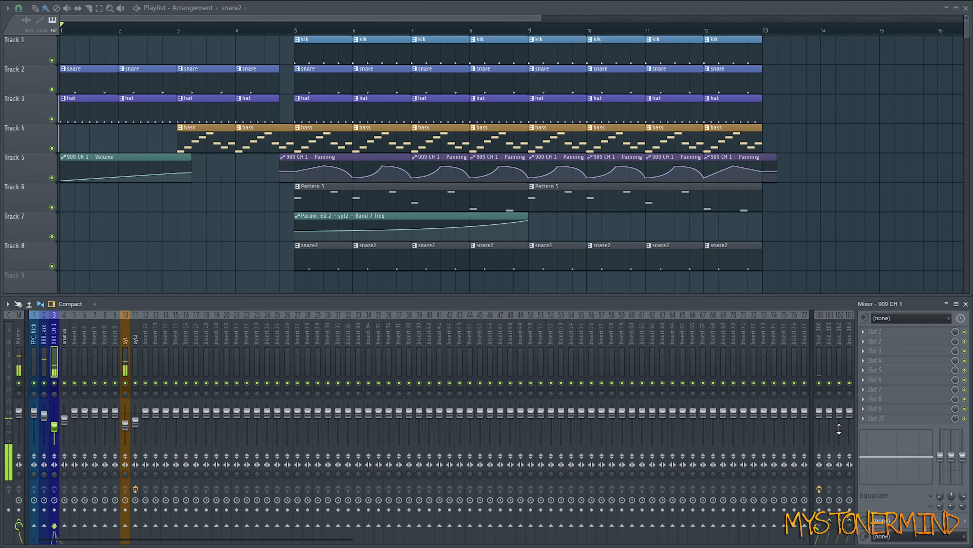
Rename the Insert 100 mixer track as rv and play the arrangement from late in bar 2.
{"action": "middle_click", "coordinate": [820, 331]}
{"action": "type", "text": "rv"}
{"action": "key", "text": "Return"}
{"action": "left_click", "coordinate": [163, 26]}
{"action": "key", "text": "space"}
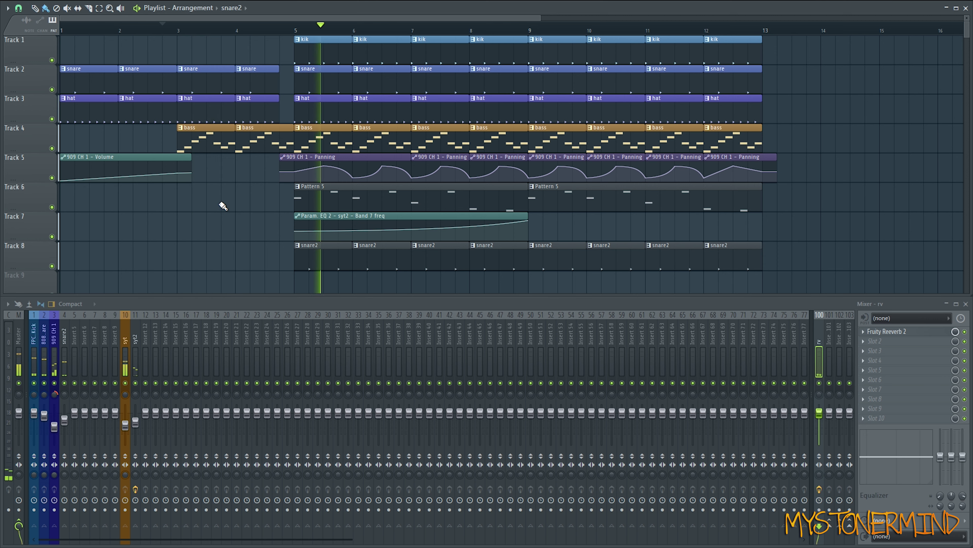
{"action": "key", "text": "space"}
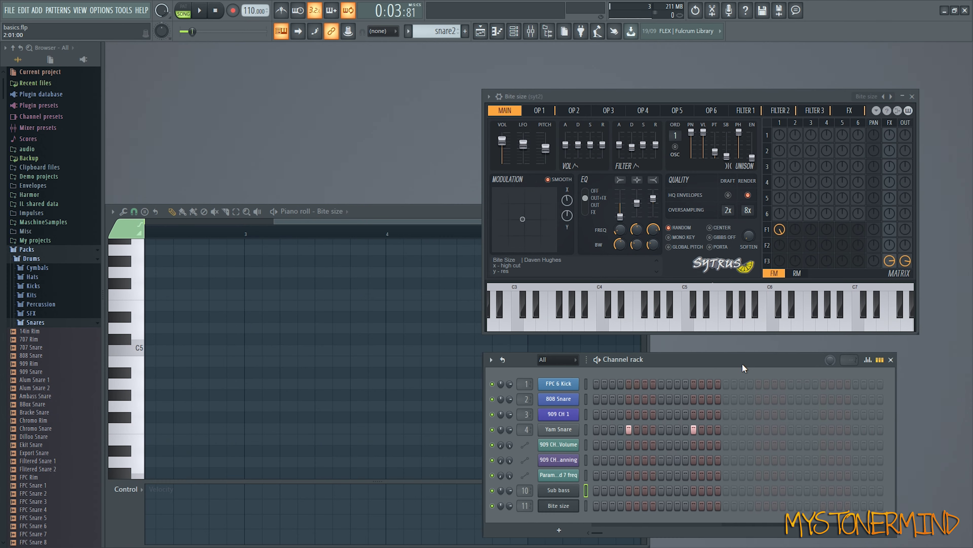
Add the Importer Ride sample from the Cymbals pack as a channel and name Pattern 7 cymb.
{"action": "left_click_drag", "start_coordinate": [735, 306], "coordinate": [355, 48]}
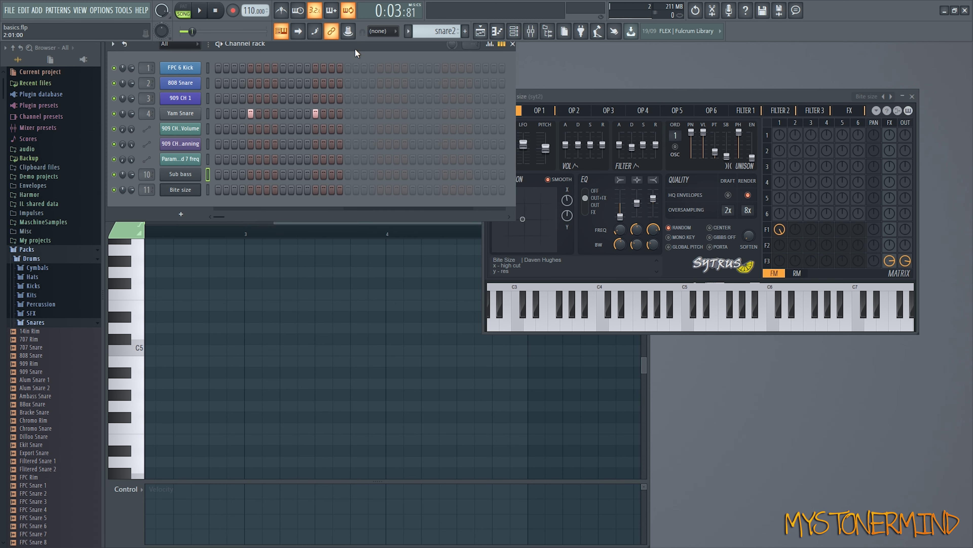
{"action": "left_click", "coordinate": [37, 268]}
{"action": "left_click", "coordinate": [50, 278]}
{"action": "left_click", "coordinate": [46, 278]}
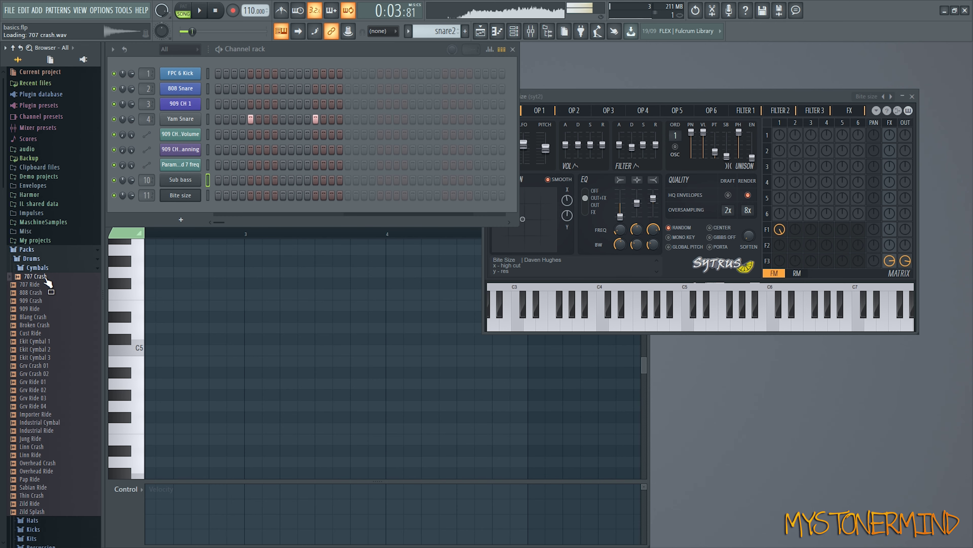
{"action": "left_click_drag", "start_coordinate": [48, 282], "coordinate": [189, 212]}
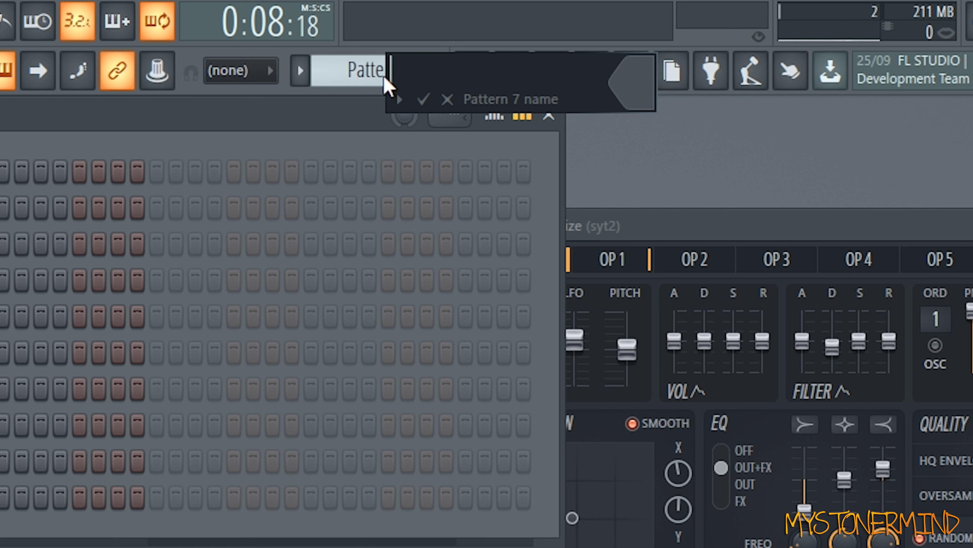
{"action": "type", "text": "cymb"}
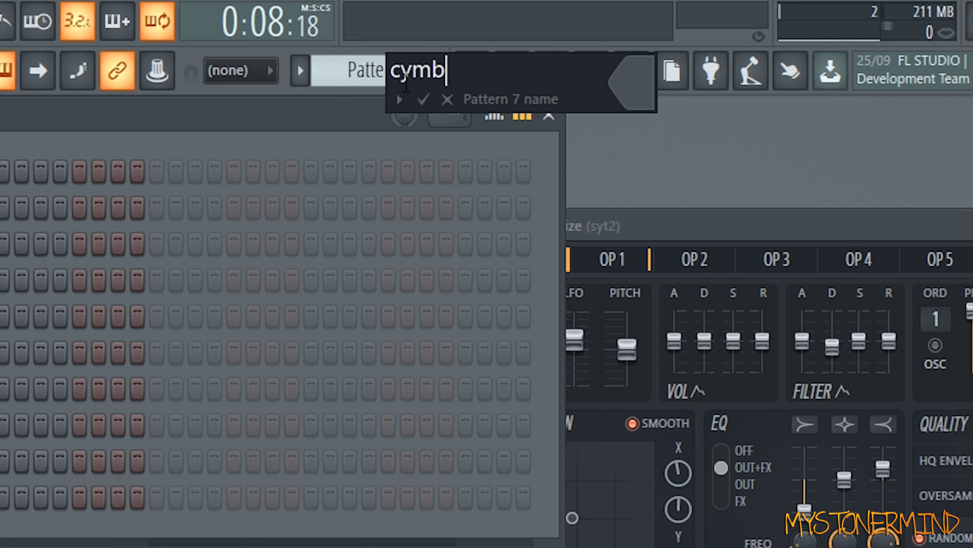
{"action": "key", "text": "Return"}
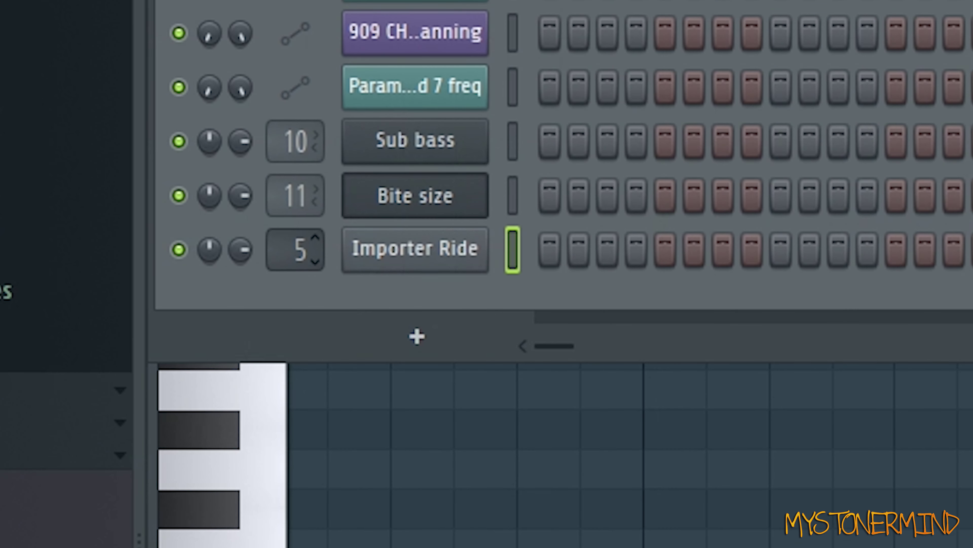
Route Importer Ride to mixer track 5 and audition cymb at bar 5 on track 9 with one hit on step 1.
{"action": "left_click_drag", "start_coordinate": [296, 250], "coordinate": [295, 258]}
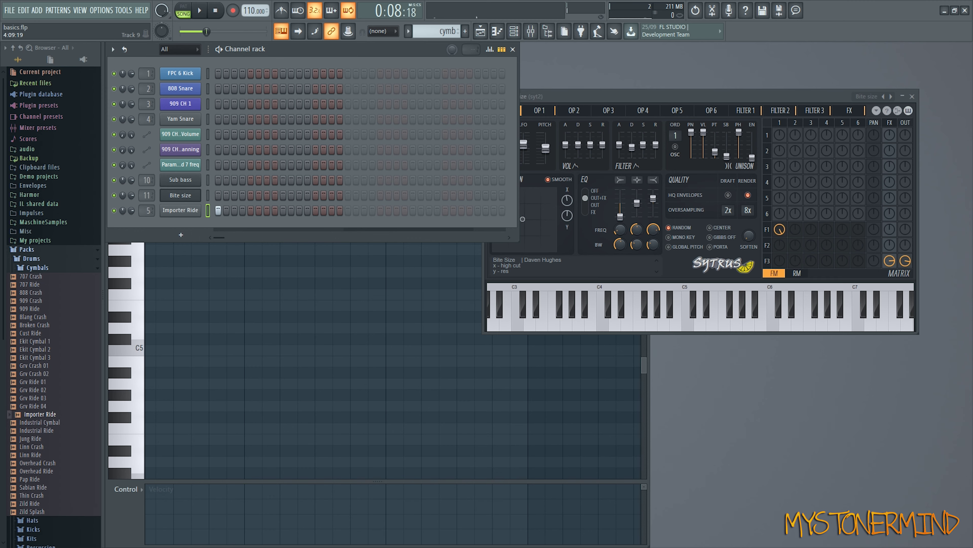
{"action": "key", "text": "space"}
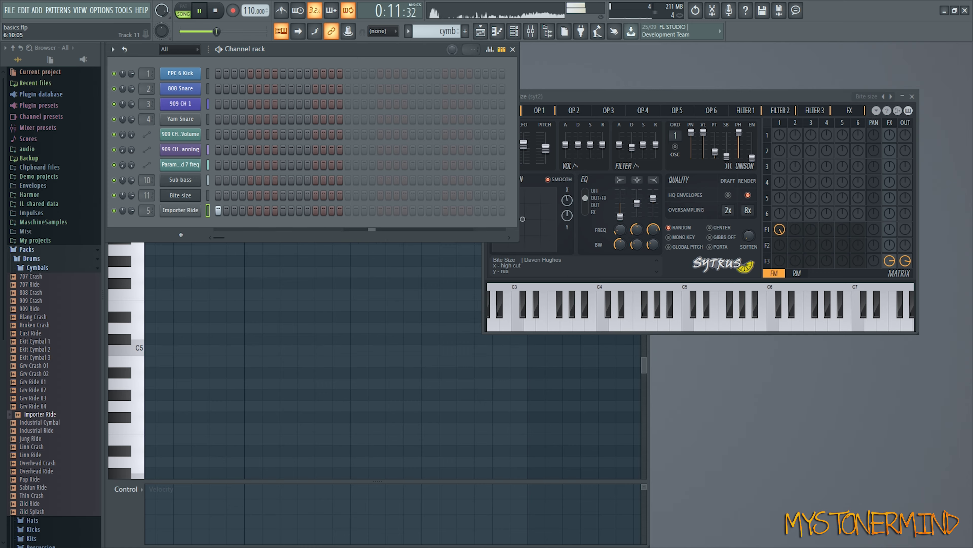
{"action": "key", "text": "space"}
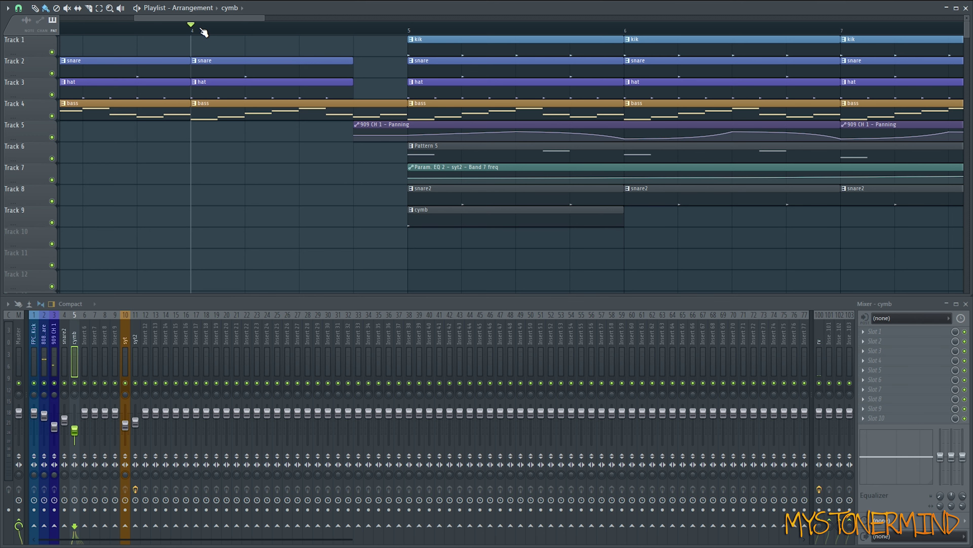
Place the 707 Crash sample at bar 5 on track 11 and shift the cymb clip to beat 4 of bar 5.
{"action": "left_click_drag", "start_coordinate": [204, 32], "coordinate": [347, 40]}
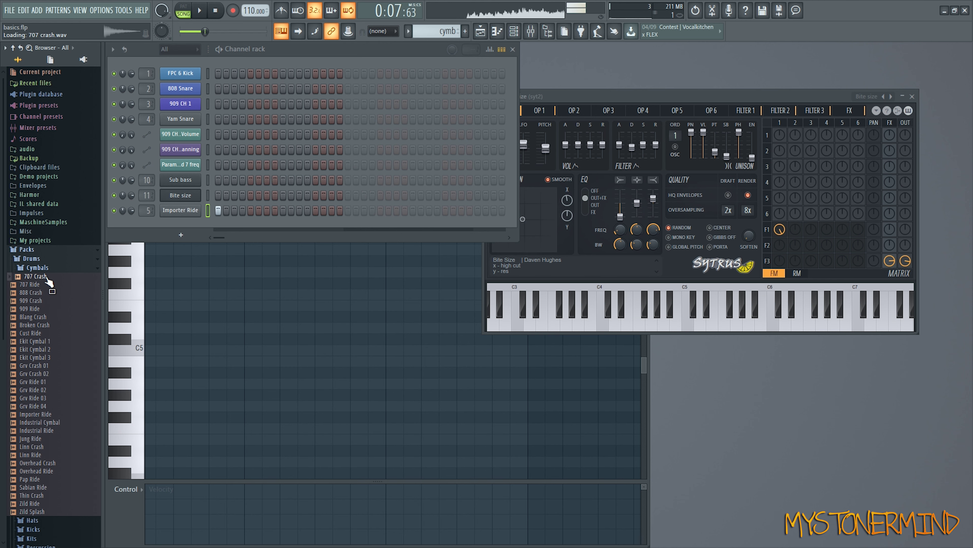
{"action": "left_click_drag", "start_coordinate": [46, 280], "coordinate": [78, 280]}
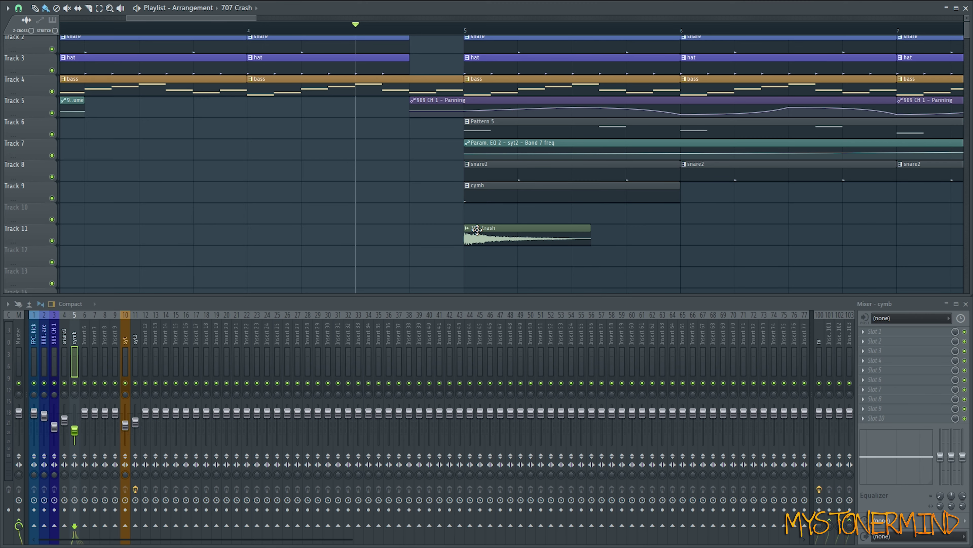
{"action": "left_click_drag", "start_coordinate": [467, 235], "coordinate": [648, 210]}
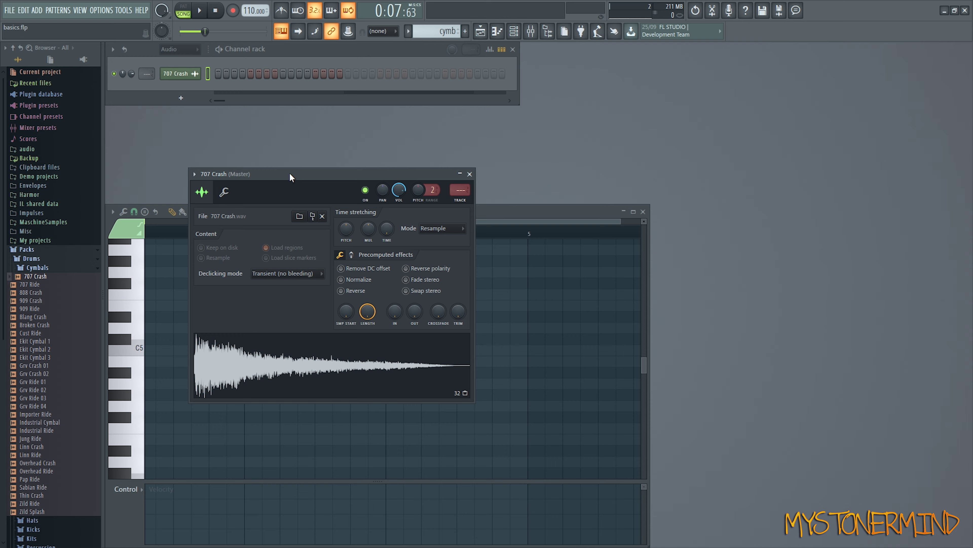
Route the 707 Crash sample to mixer track 6 and name that track cym2.
{"action": "left_click_drag", "start_coordinate": [292, 164], "coordinate": [356, 175]}
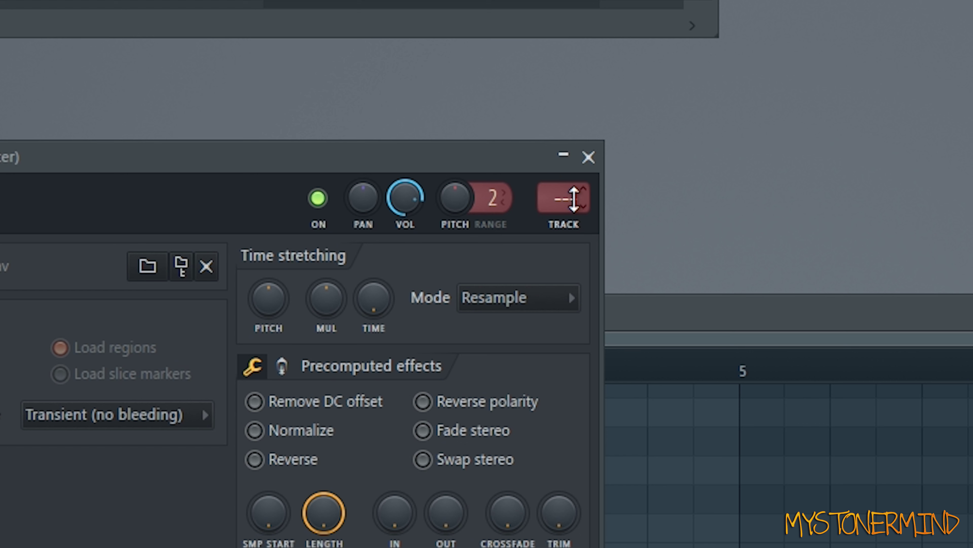
{"action": "left_click_drag", "start_coordinate": [530, 191], "coordinate": [529, 181]}
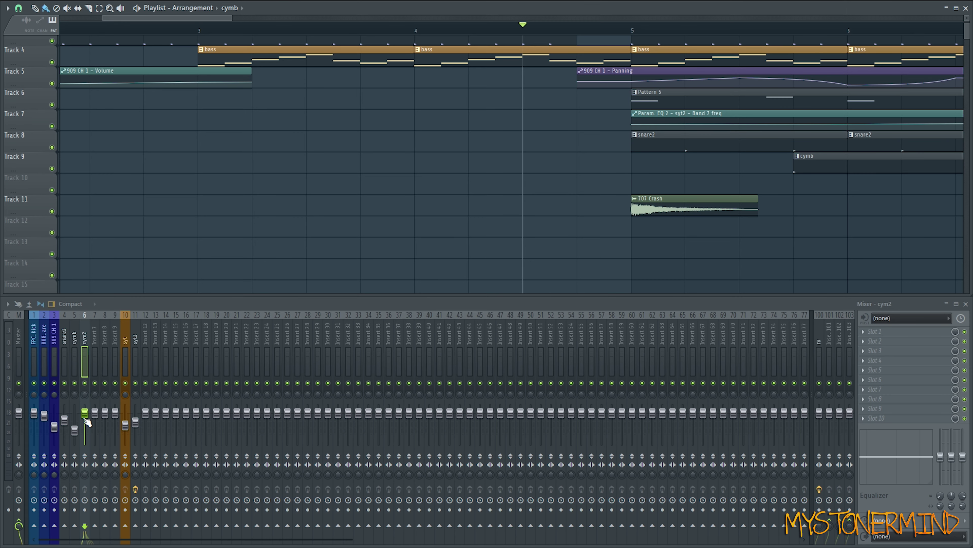
Play from midway through bar 4 and lower the cym2 mixer track's volume to balance the crash.
{"action": "scroll", "coordinate": [412, 174], "scroll_direction": "right", "scroll_amount": 5}
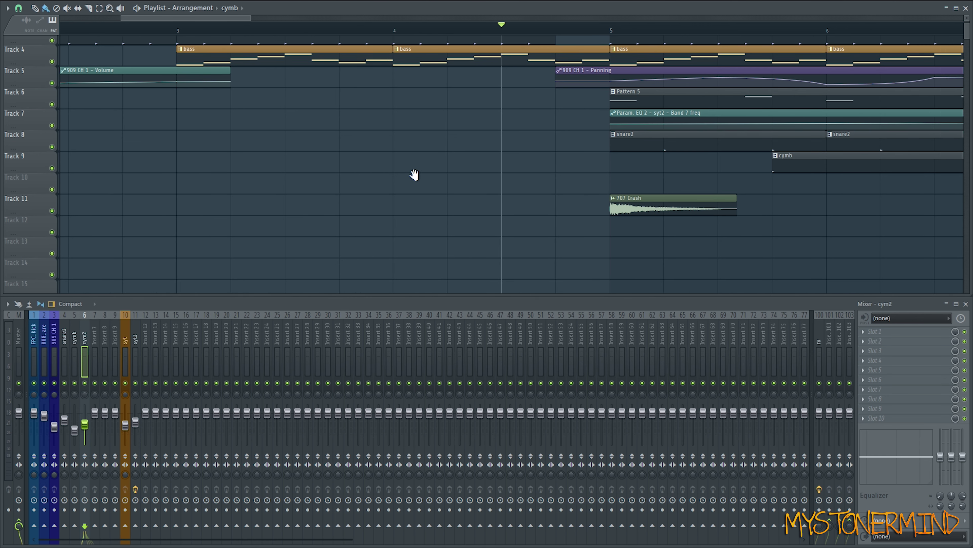
{"action": "key", "text": "space"}
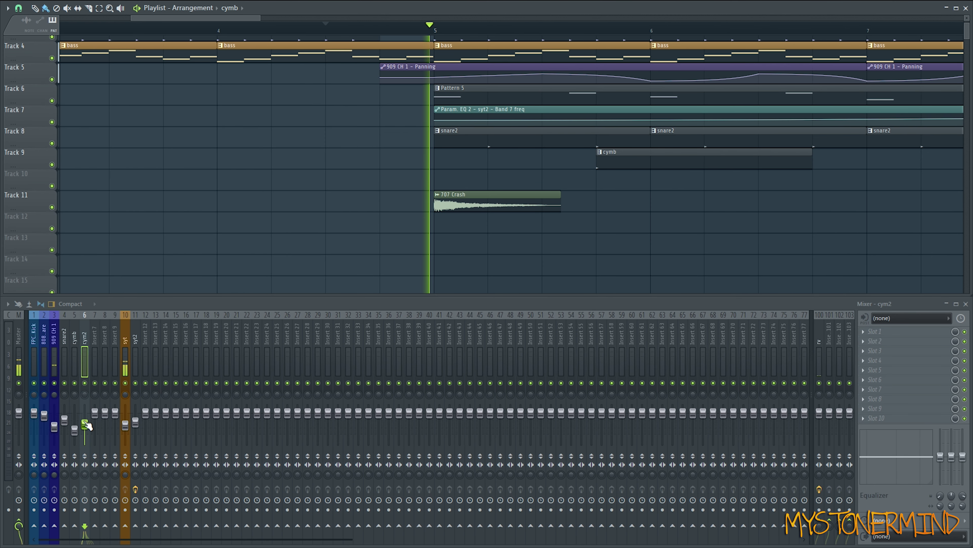
{"action": "key", "text": "space"}
{"action": "key", "text": "space"}
{"action": "left_click_drag", "start_coordinate": [86, 425], "coordinate": [87, 431]}
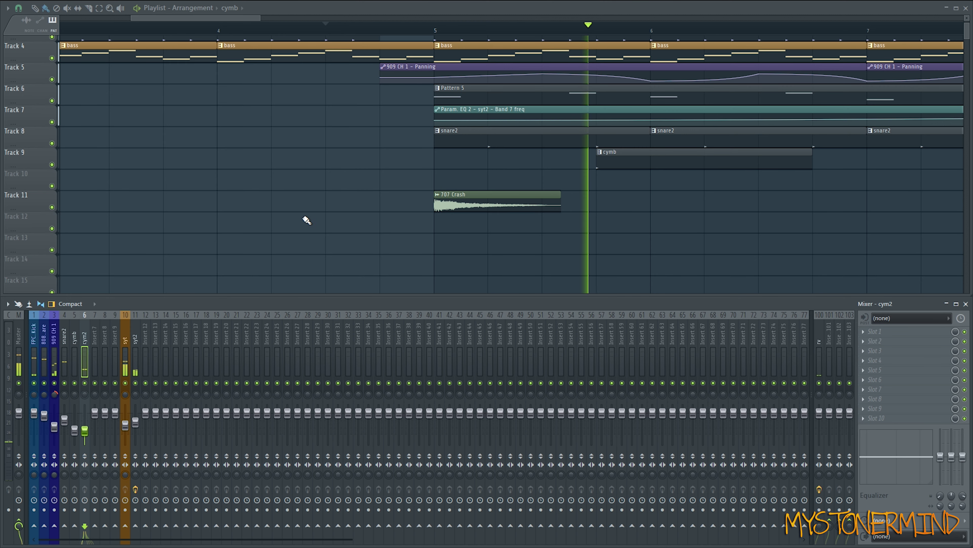
{"action": "key", "text": "space"}
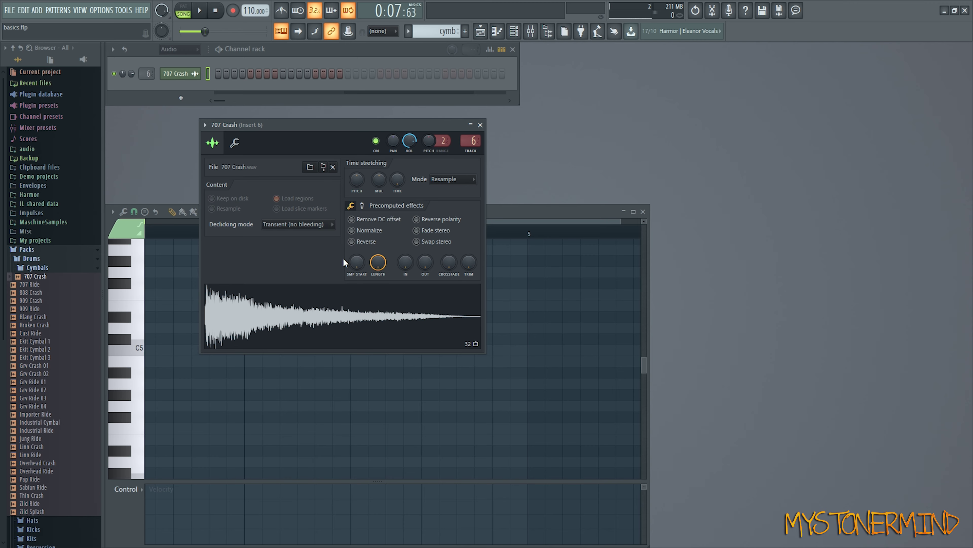
Reverse the 707 Crash sample and position its clip on track 10 so the swell peaks at bar 5.
{"action": "left_click", "coordinate": [352, 242]}
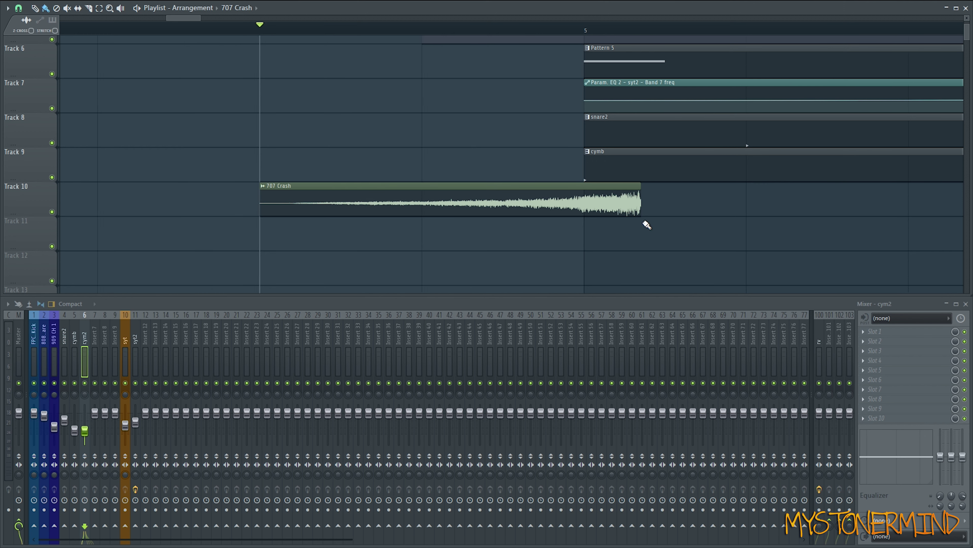
{"action": "mouse_move", "coordinate": [645, 211]}
{"action": "left_mouse_down"}
{"action": "mouse_move", "coordinate": [399, 206]}
{"action": "mouse_move", "coordinate": [525, 214]}
{"action": "mouse_move", "coordinate": [424, 212]}
{"action": "left_mouse_up"}
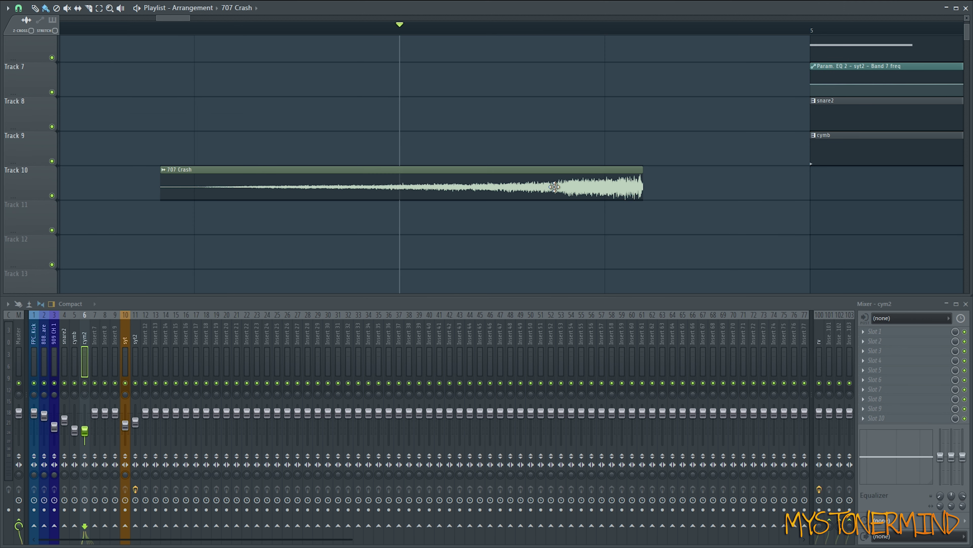
{"action": "left_click_drag", "start_coordinate": [554, 187], "coordinate": [726, 185]}
{"action": "right_click", "coordinate": [726, 185], "text": "ctrl"}
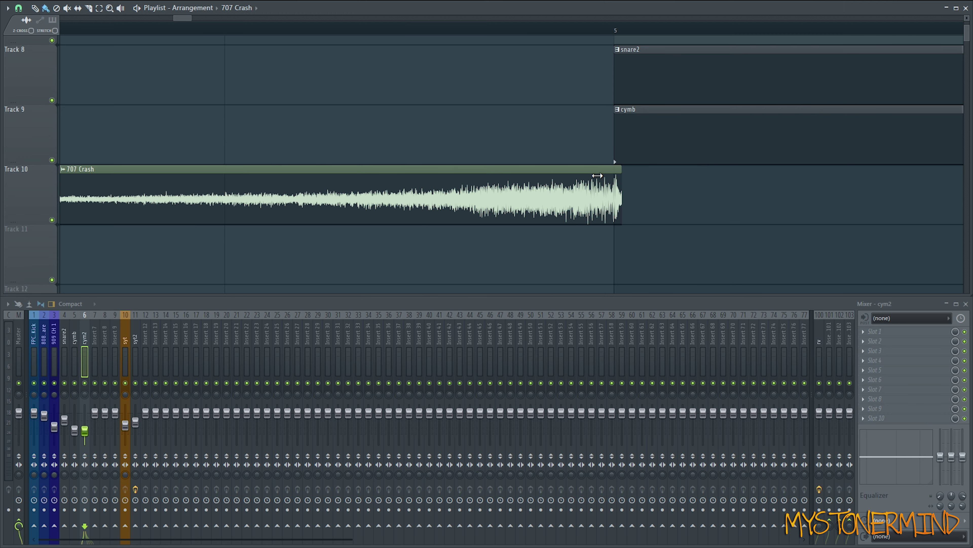
{"action": "left_click_drag", "start_coordinate": [600, 177], "coordinate": [532, 184]}
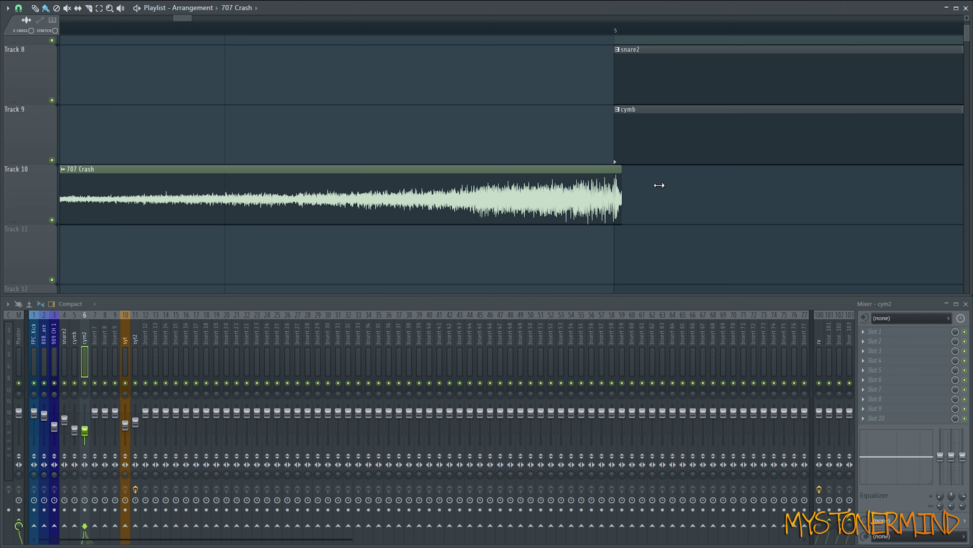